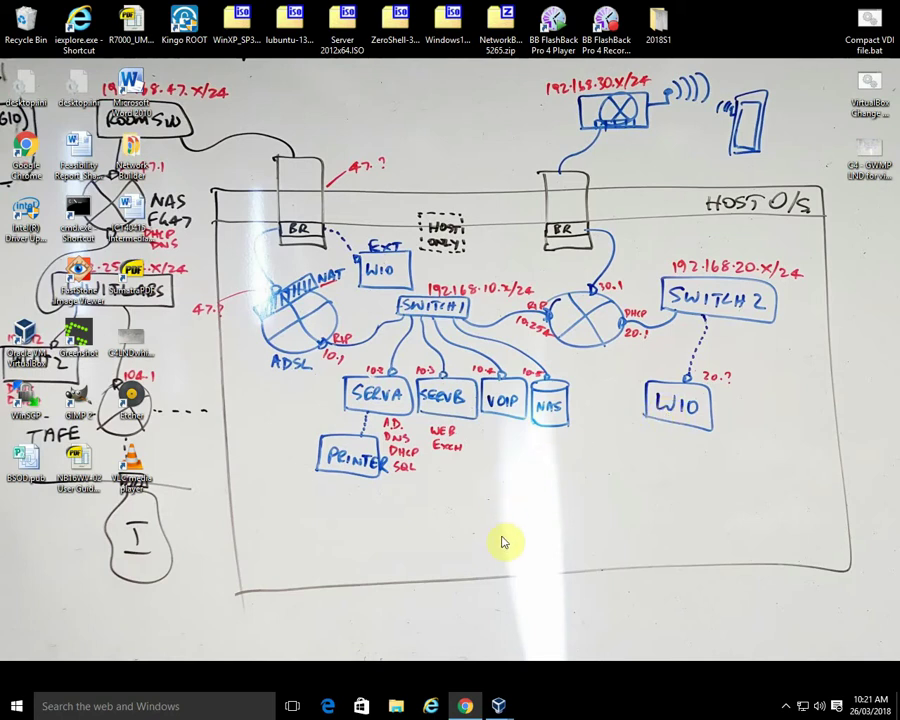
- Bring the running ServerA VM forward from the VirtualBox taskbar previews and launch Server Manager
{"action": "left_click", "coordinate": [498, 706]}
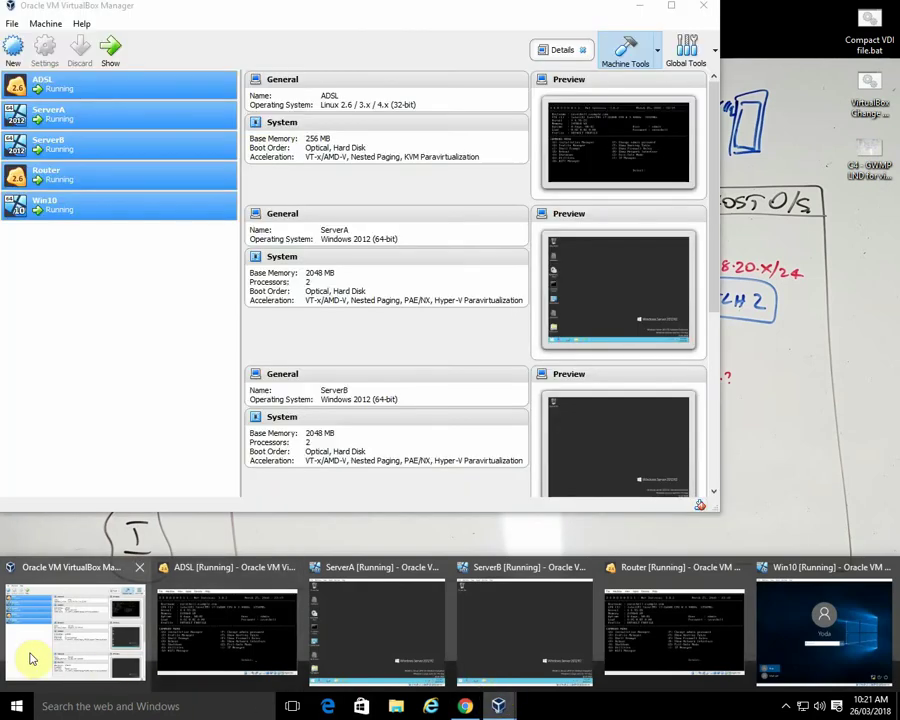
{"action": "left_click", "coordinate": [32, 652]}
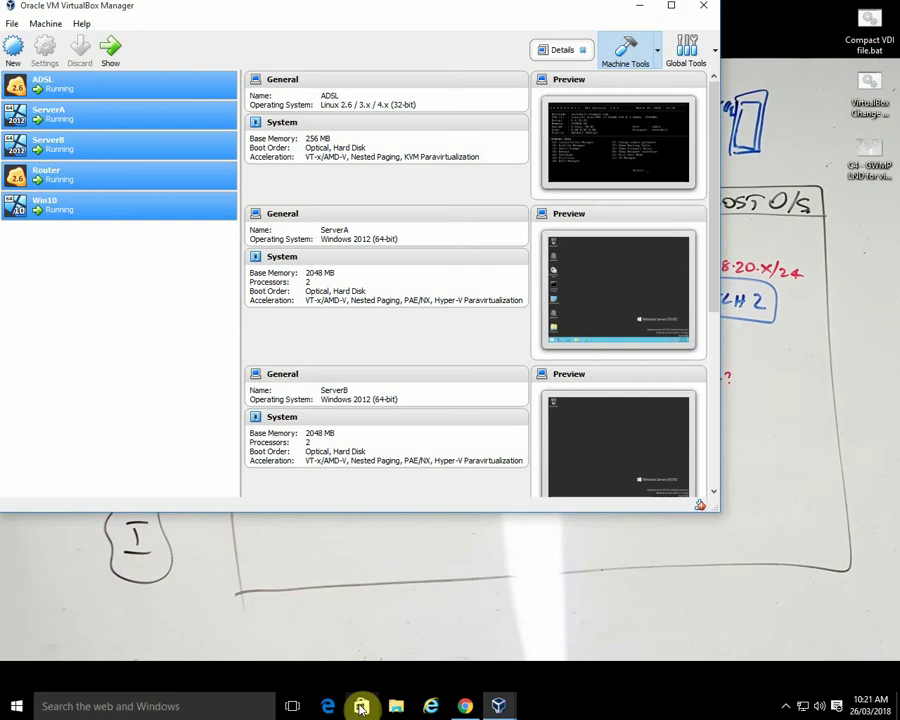
{"action": "left_click", "coordinate": [500, 704]}
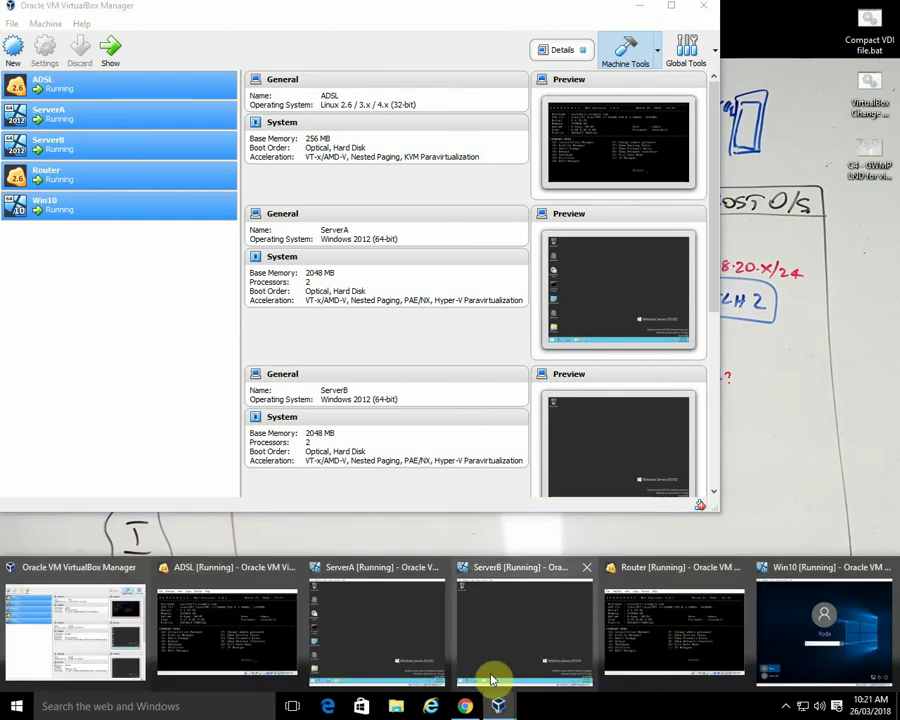
{"action": "left_click", "coordinate": [396, 640]}
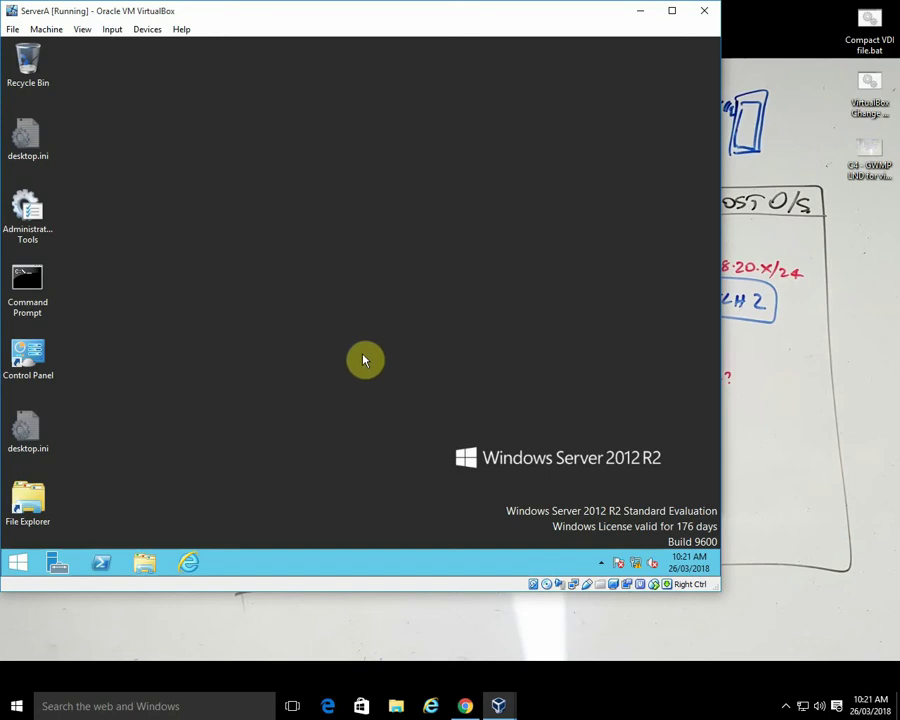
{"action": "left_click", "coordinate": [57, 563]}
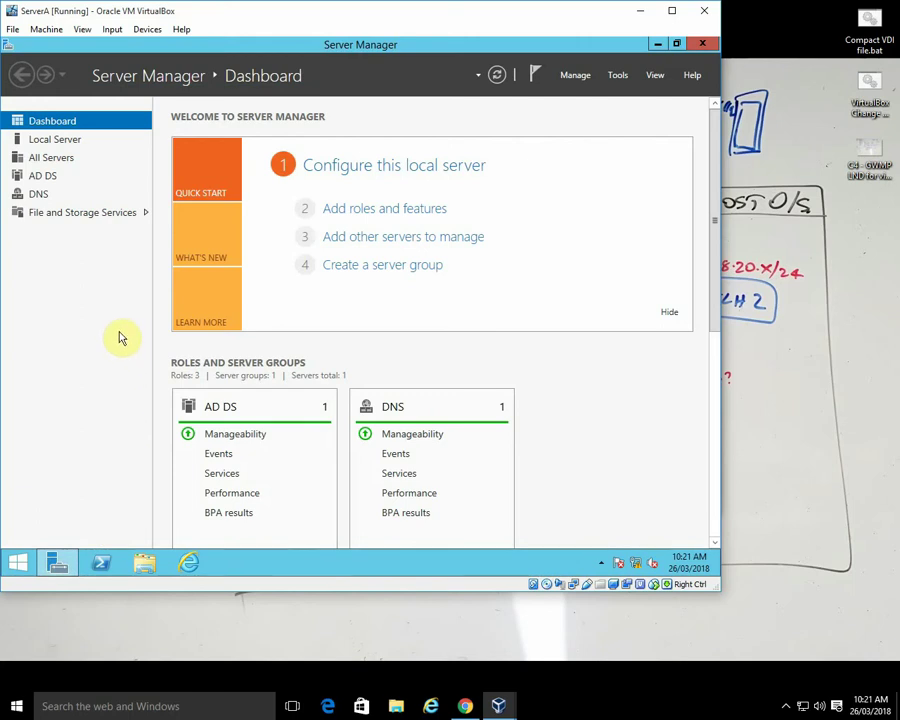
- Run Add Roles and Features on ServerA to install DHCP Server with its management tools
{"action": "left_click", "coordinate": [405, 210]}
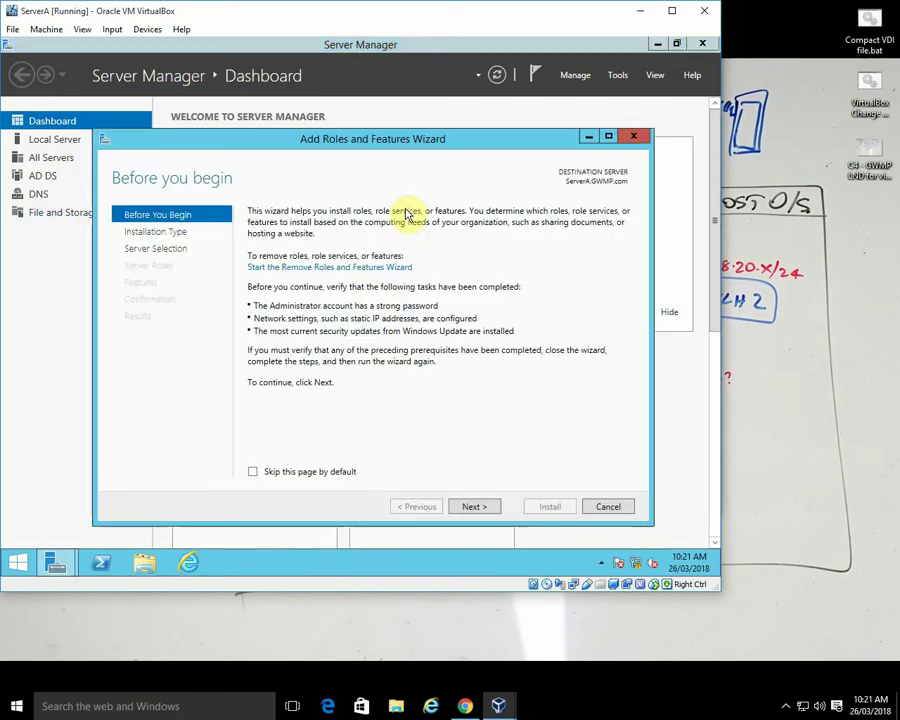
{"action": "left_click", "coordinate": [473, 508]}
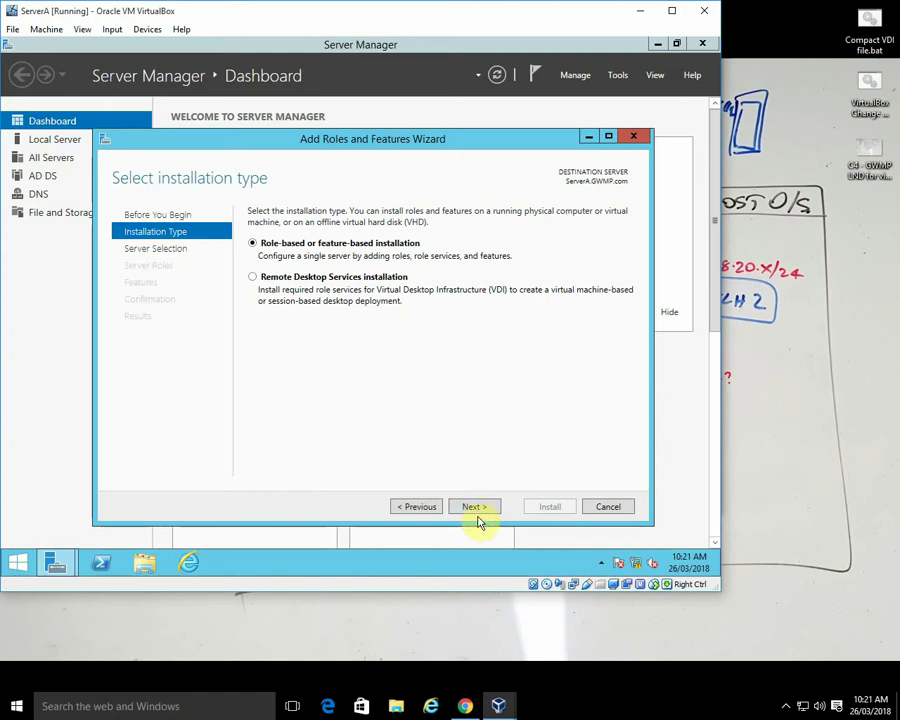
{"action": "left_click", "coordinate": [475, 507]}
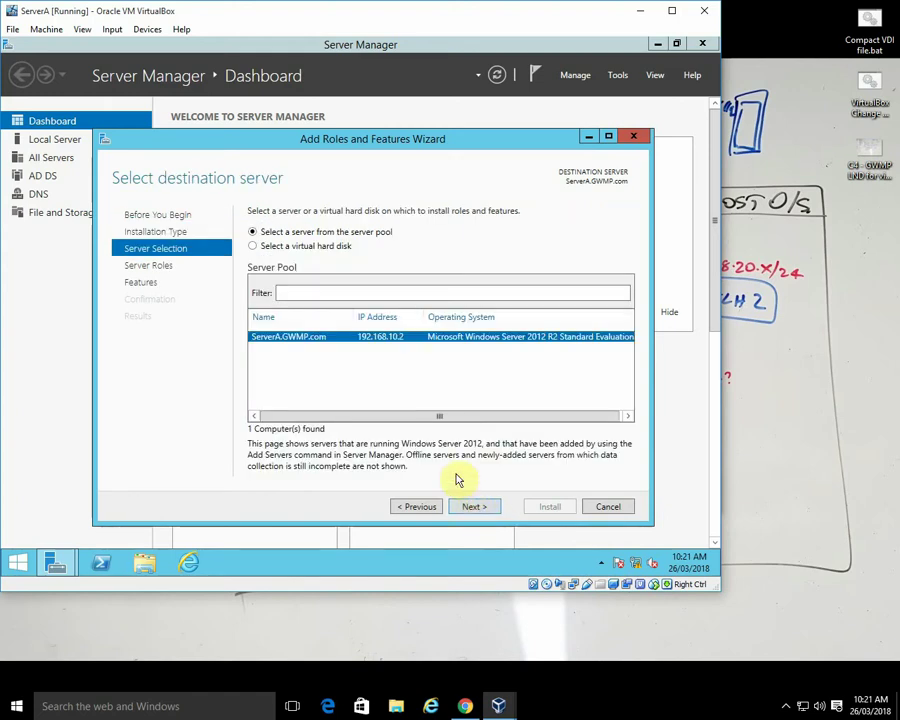
{"action": "left_click", "coordinate": [475, 507]}
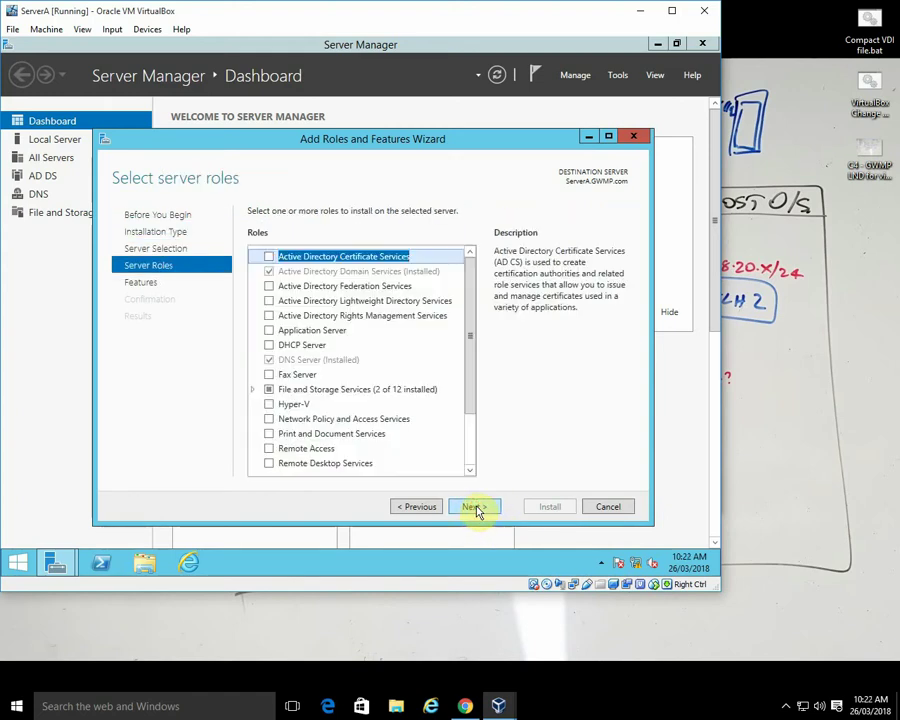
{"action": "left_click", "coordinate": [269, 346]}
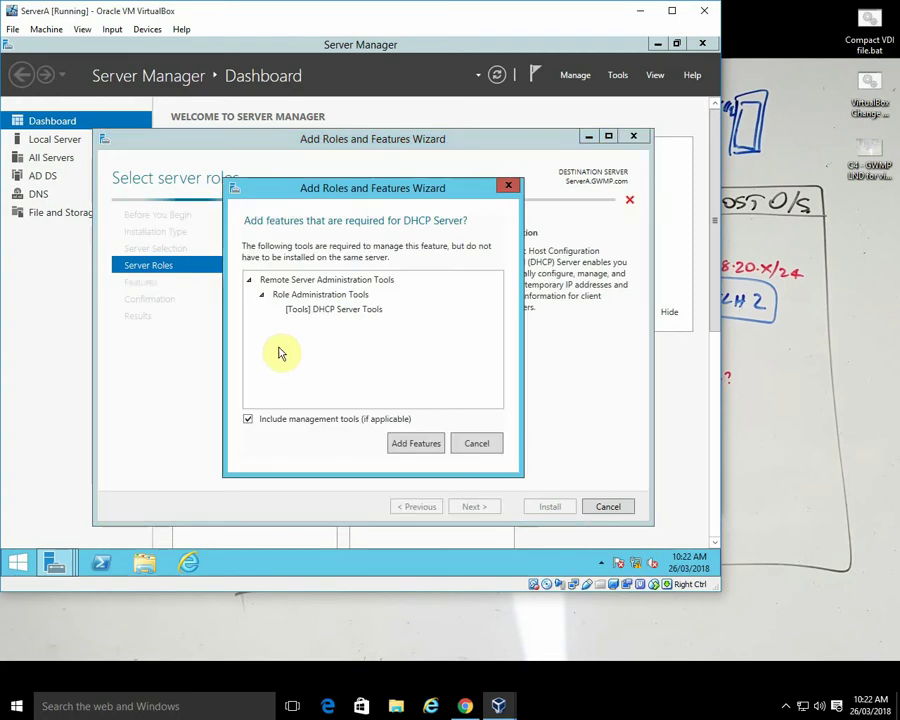
{"action": "left_click", "coordinate": [416, 446]}
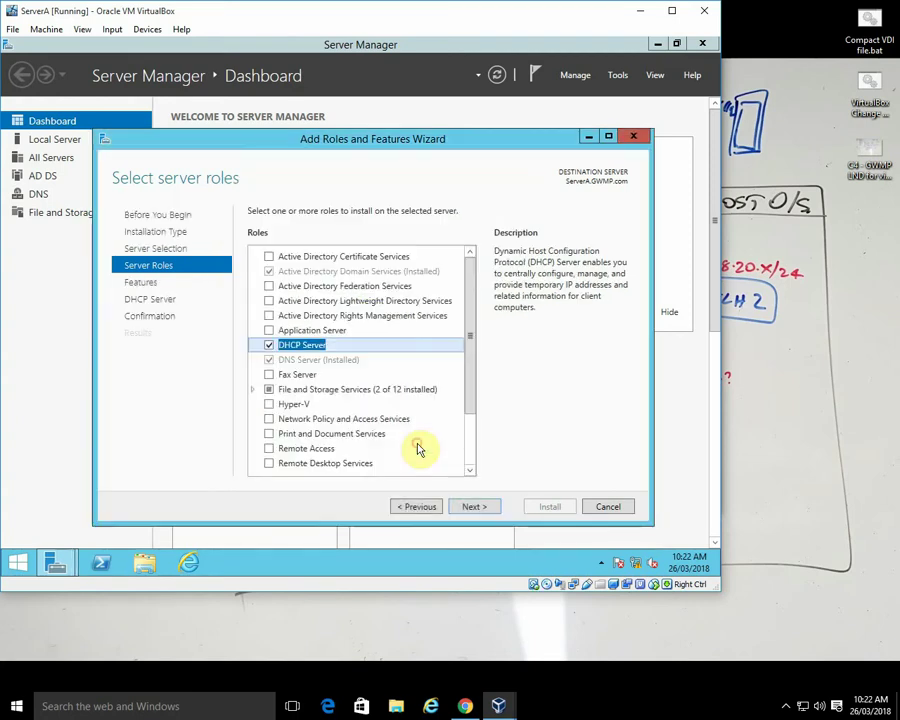
{"action": "left_click", "coordinate": [474, 507]}
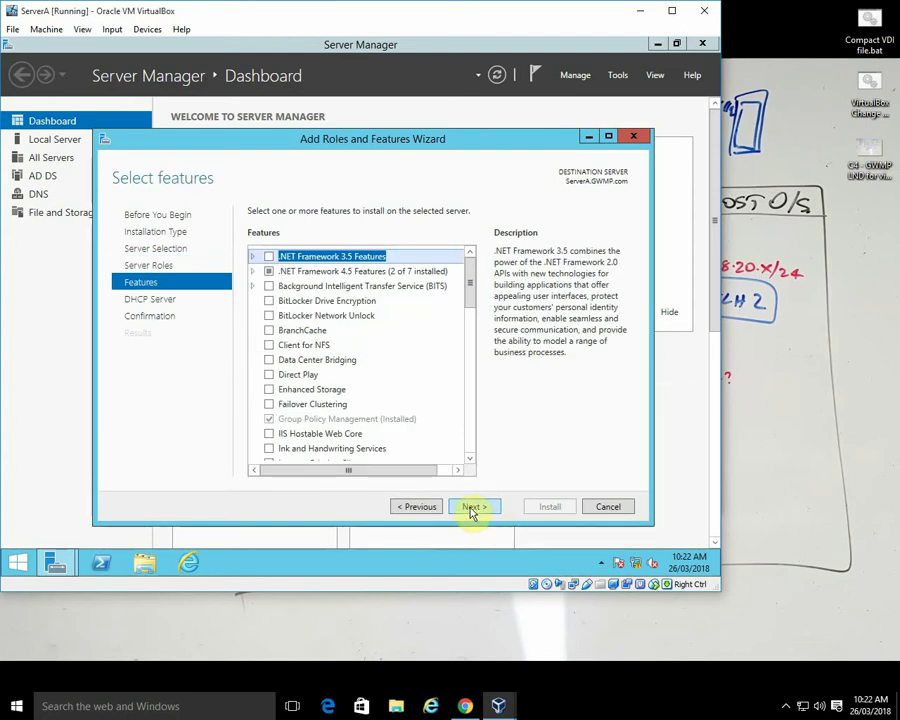
{"action": "left_click", "coordinate": [472, 508]}
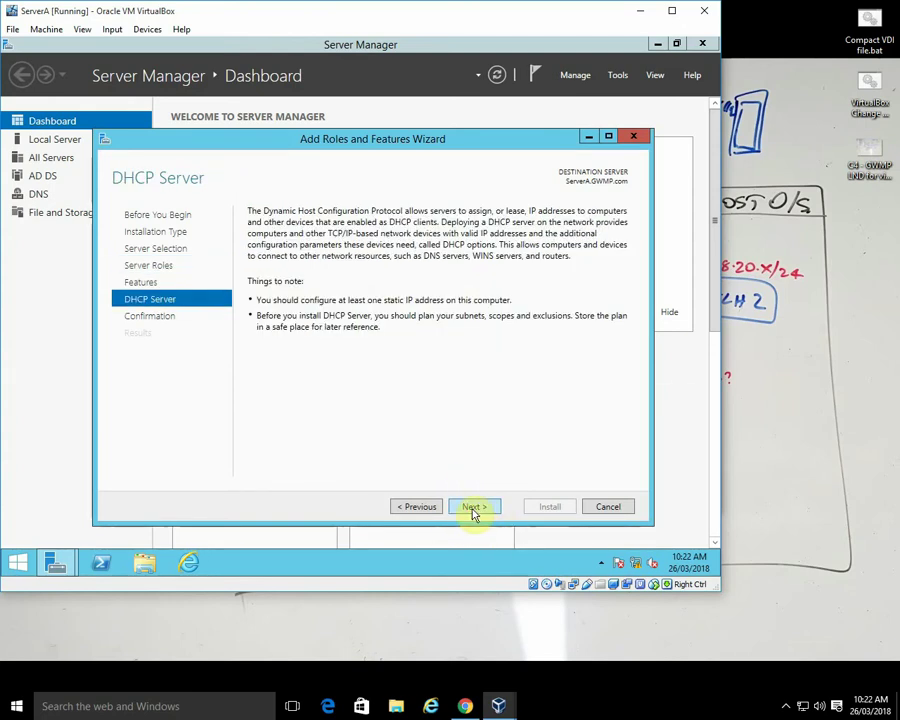
{"action": "left_click", "coordinate": [471, 508]}
{"action": "left_click", "coordinate": [542, 510]}
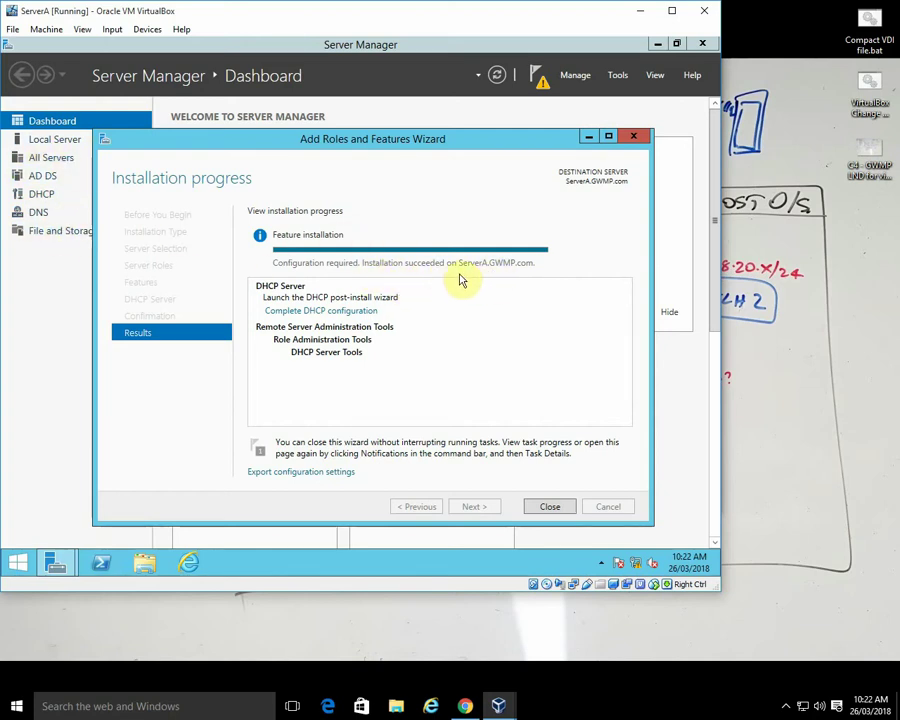
{"action": "left_click", "coordinate": [550, 507]}
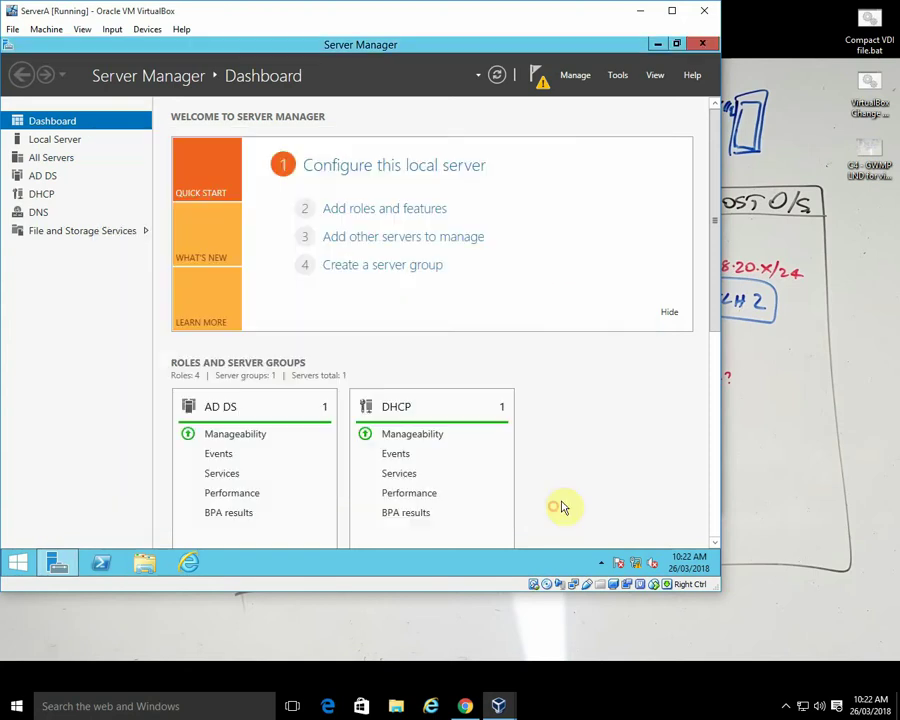
{"action": "left_click", "coordinate": [540, 80]}
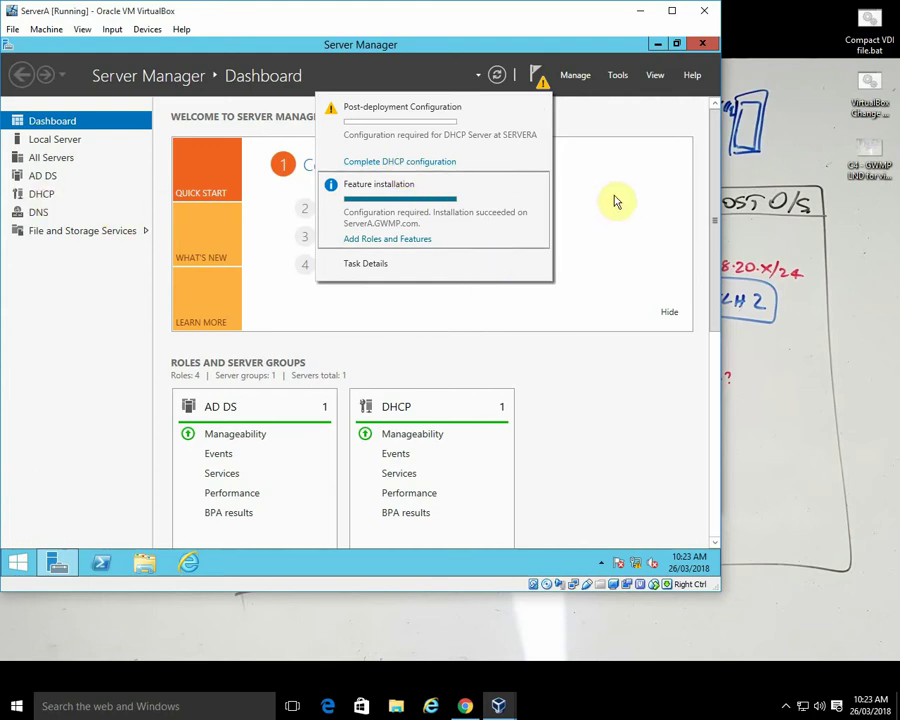
{"action": "left_click", "coordinate": [619, 76]}
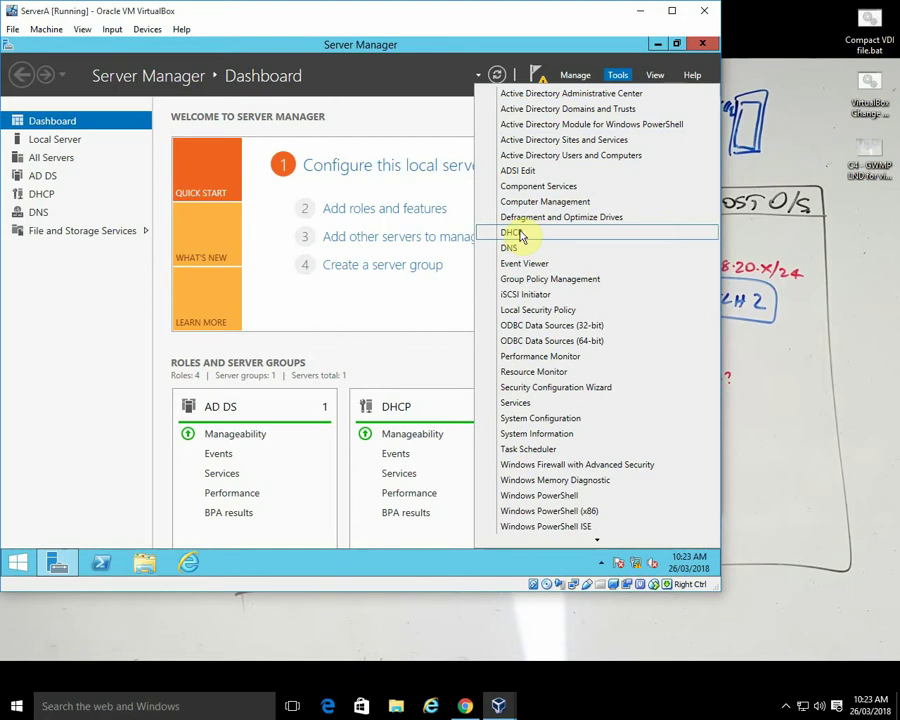
{"action": "left_click", "coordinate": [521, 236]}
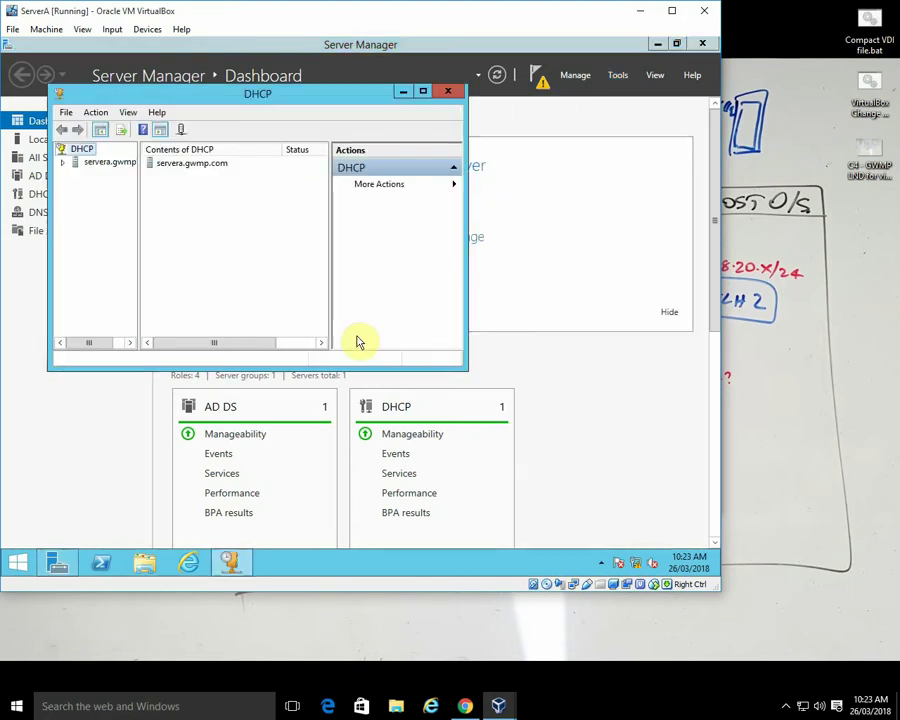
{"action": "left_click", "coordinate": [64, 163]}
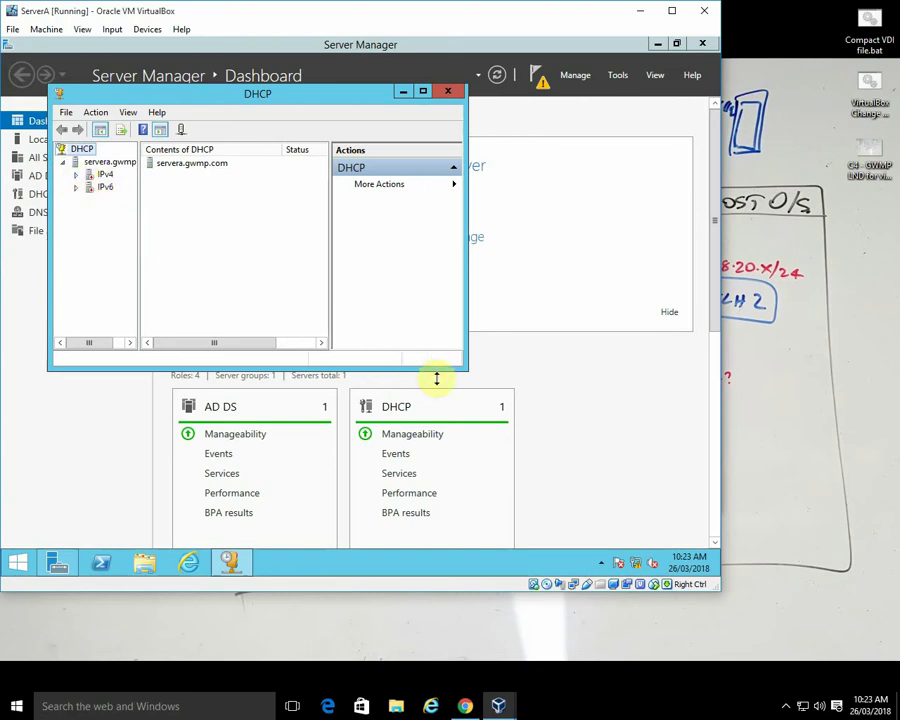
{"action": "left_click_drag", "start_coordinate": [466, 368], "coordinate": [651, 498]}
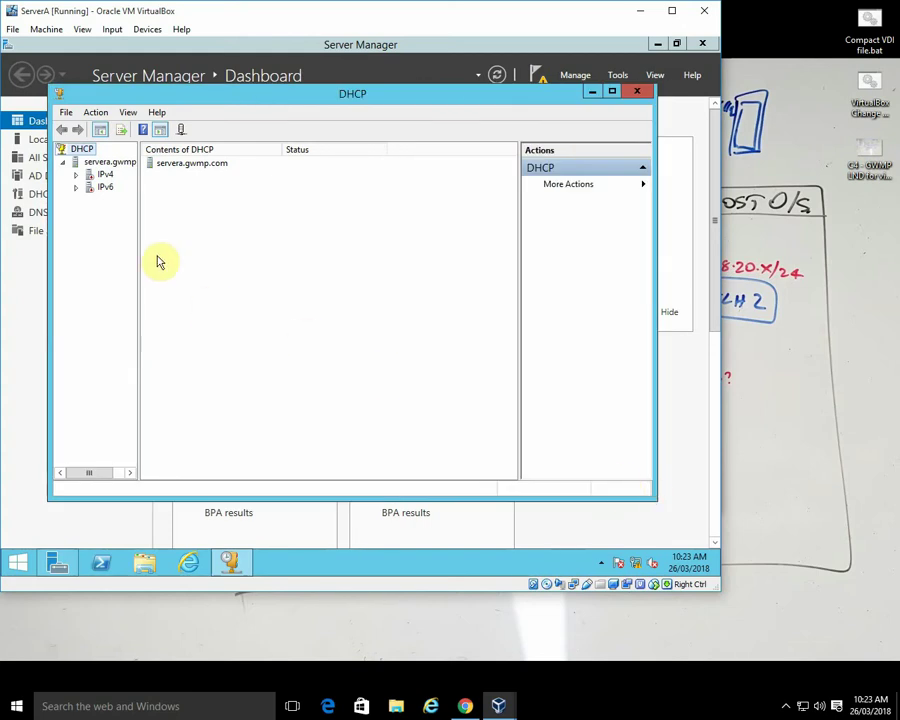
{"action": "left_click", "coordinate": [77, 176]}
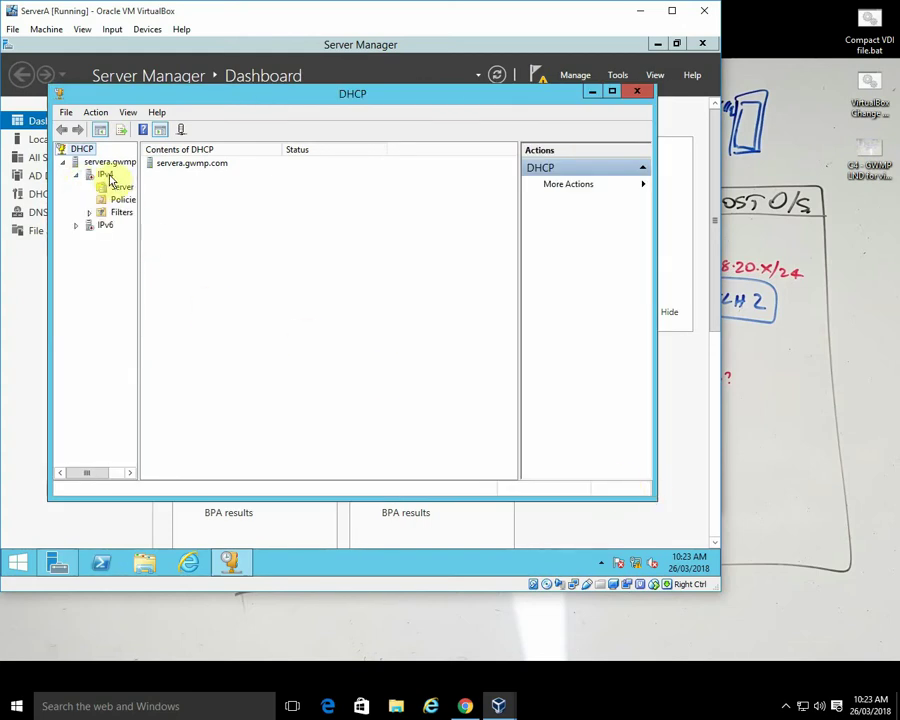
{"action": "left_click", "coordinate": [108, 176]}
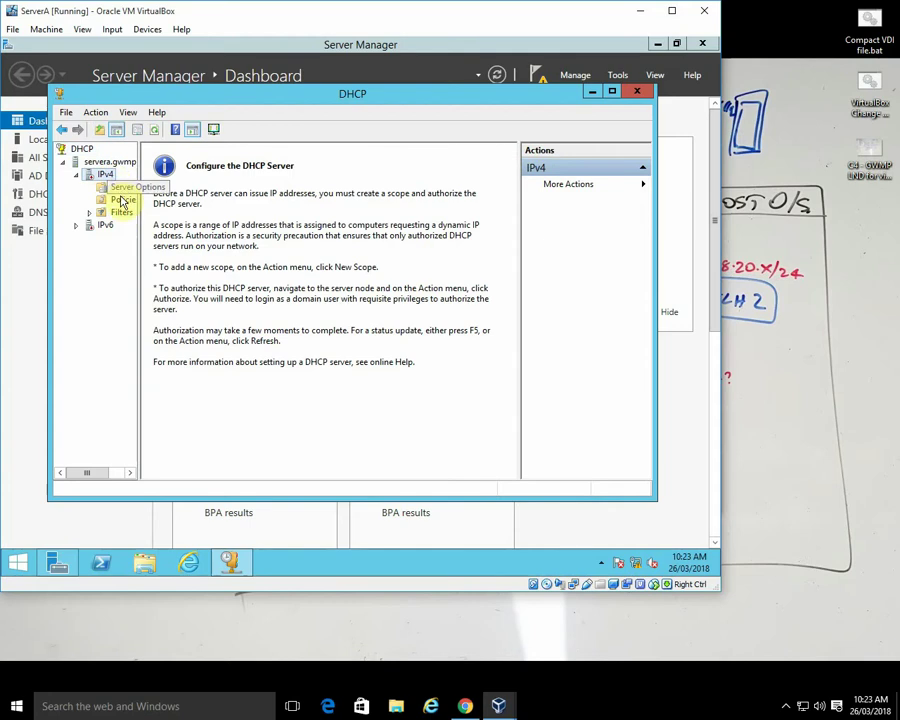
{"action": "left_click", "coordinate": [119, 188]}
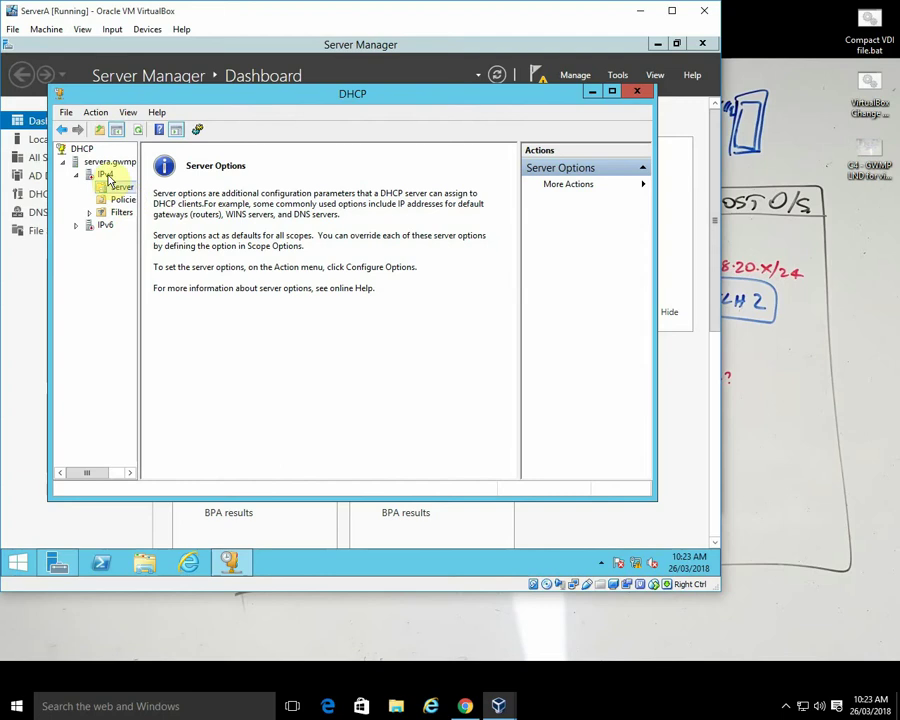
{"action": "left_click", "coordinate": [108, 176]}
{"action": "right_click", "coordinate": [110, 178]}
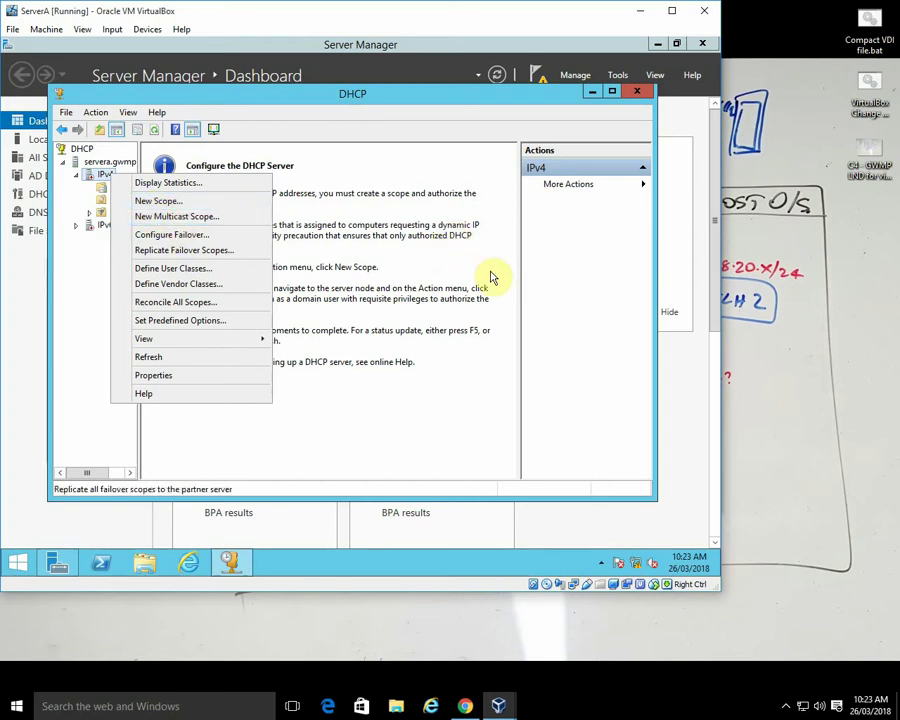
{"action": "left_click", "coordinate": [637, 92]}
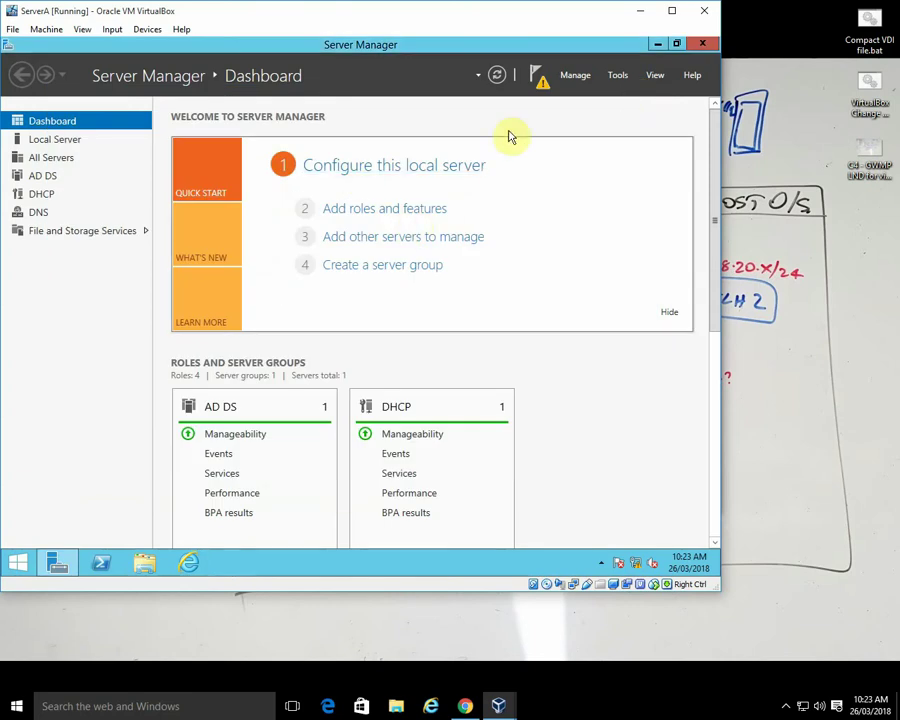
- Complete the DHCP post-deployment configuration wizard, including the authorization step
{"action": "left_click", "coordinate": [541, 77]}
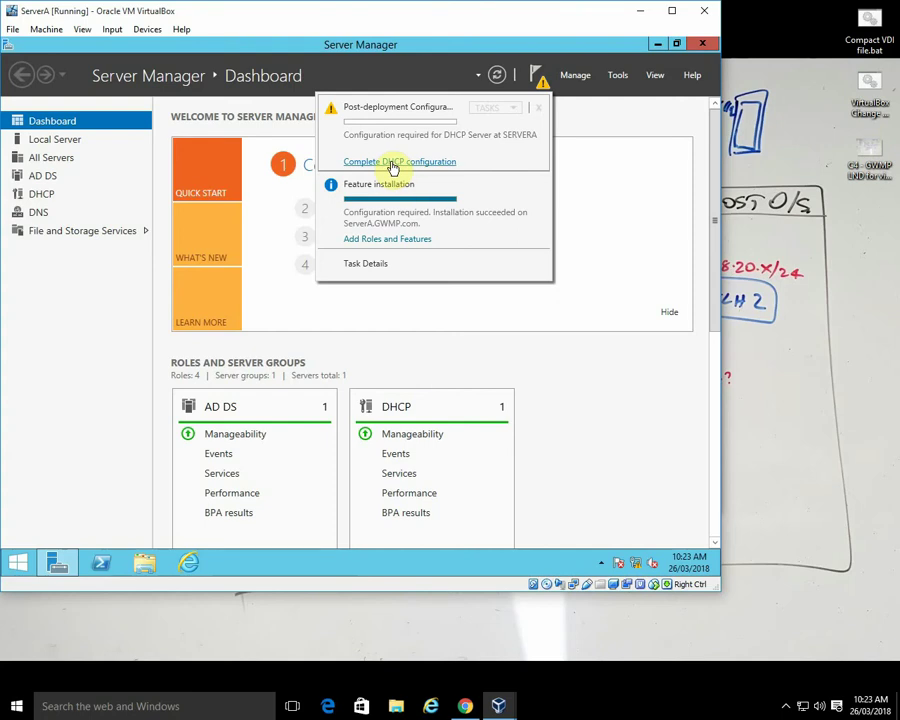
{"action": "left_click", "coordinate": [391, 164]}
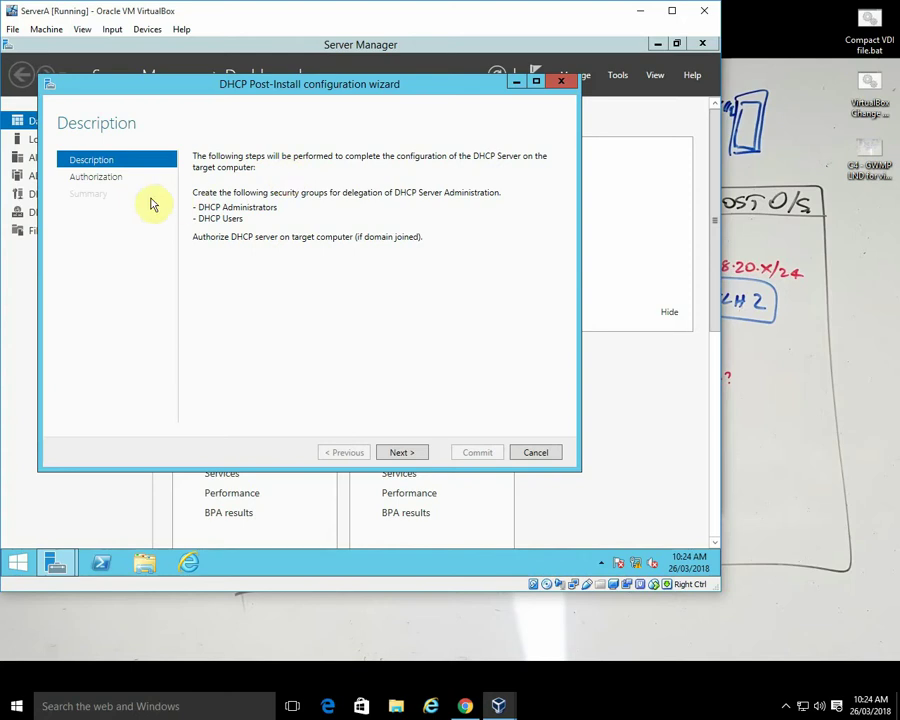
{"action": "left_click", "coordinate": [400, 454]}
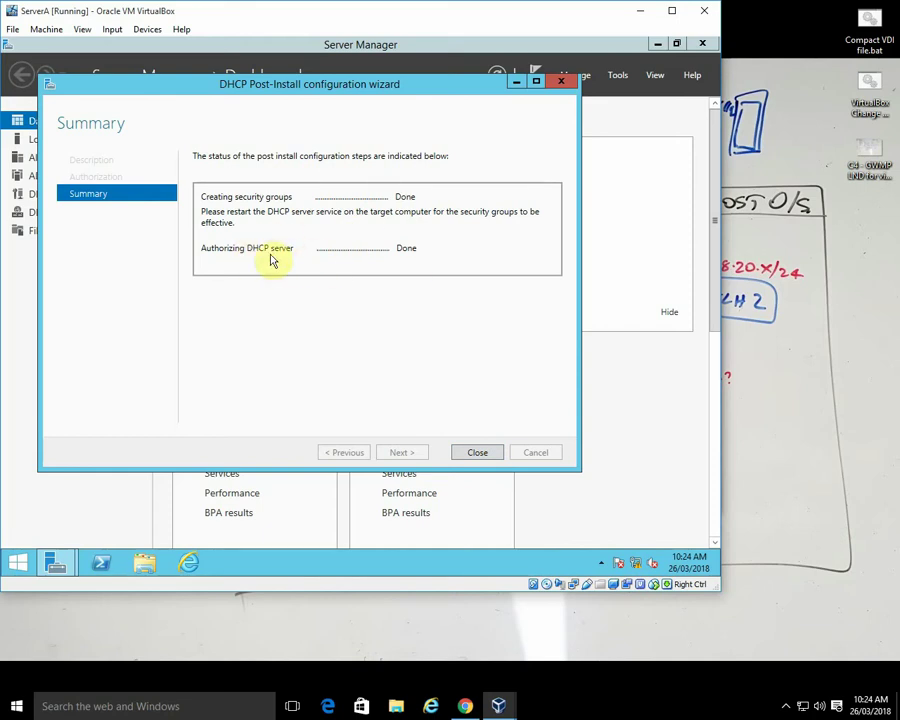
{"action": "left_click", "coordinate": [475, 452]}
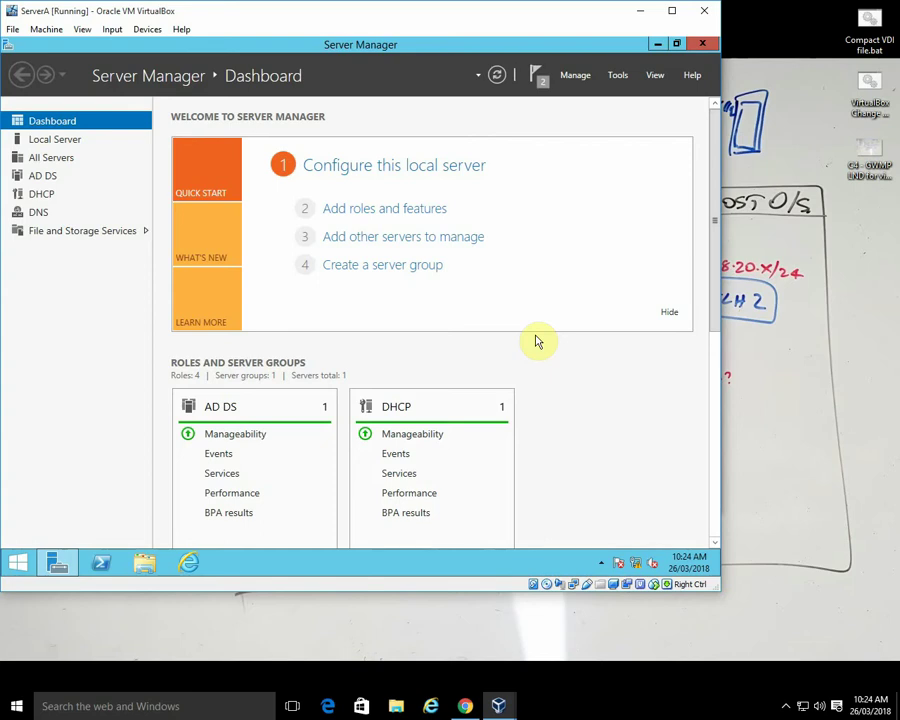
- Dismiss the post-deployment configuration and feature installation notifications
{"action": "left_click", "coordinate": [540, 80]}
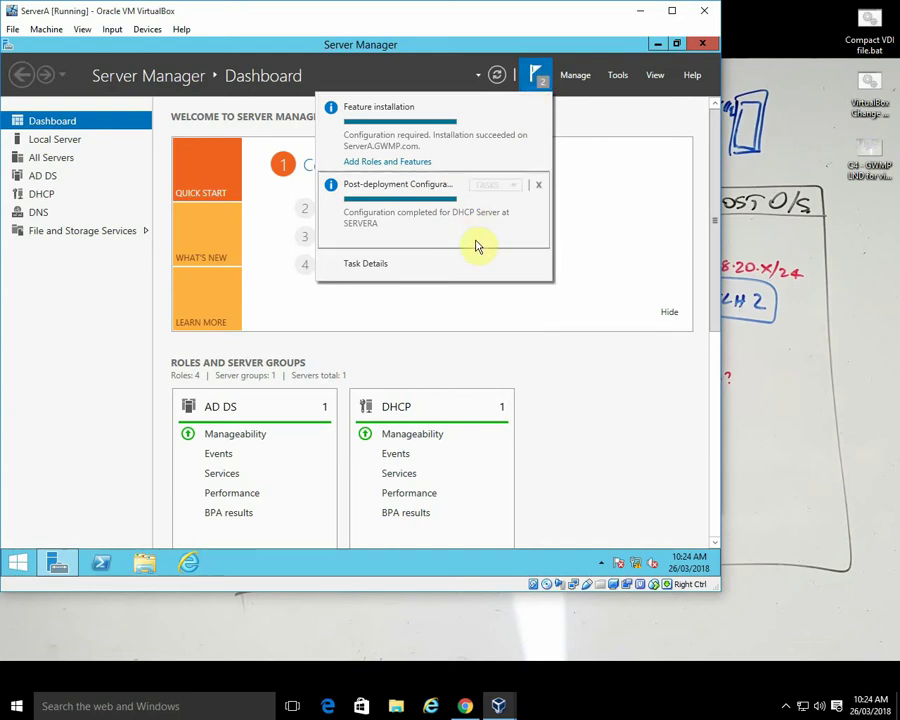
{"action": "left_click", "coordinate": [538, 184]}
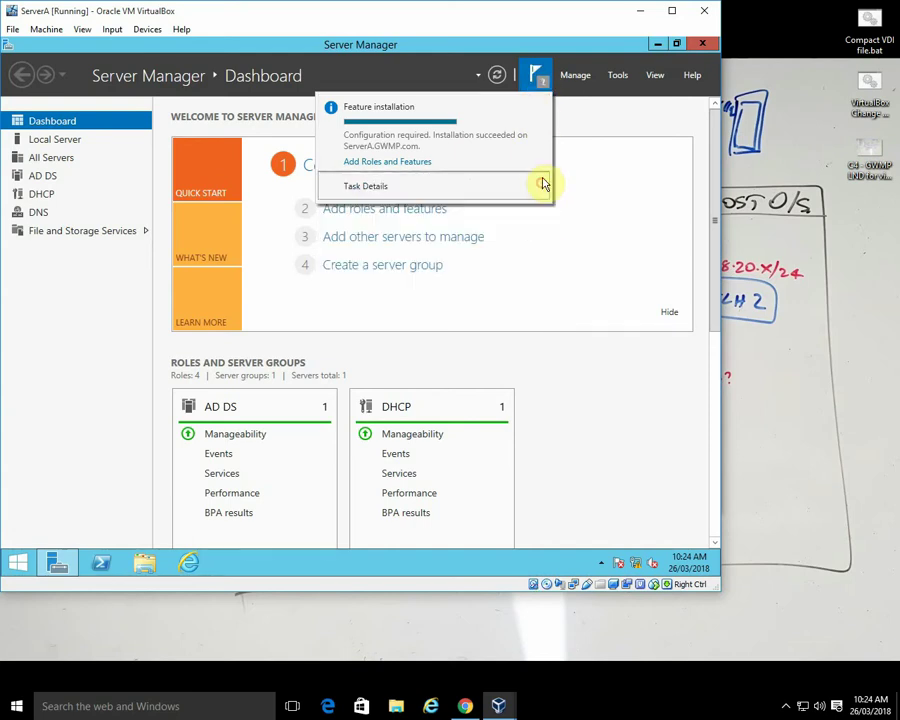
{"action": "left_click", "coordinate": [539, 115]}
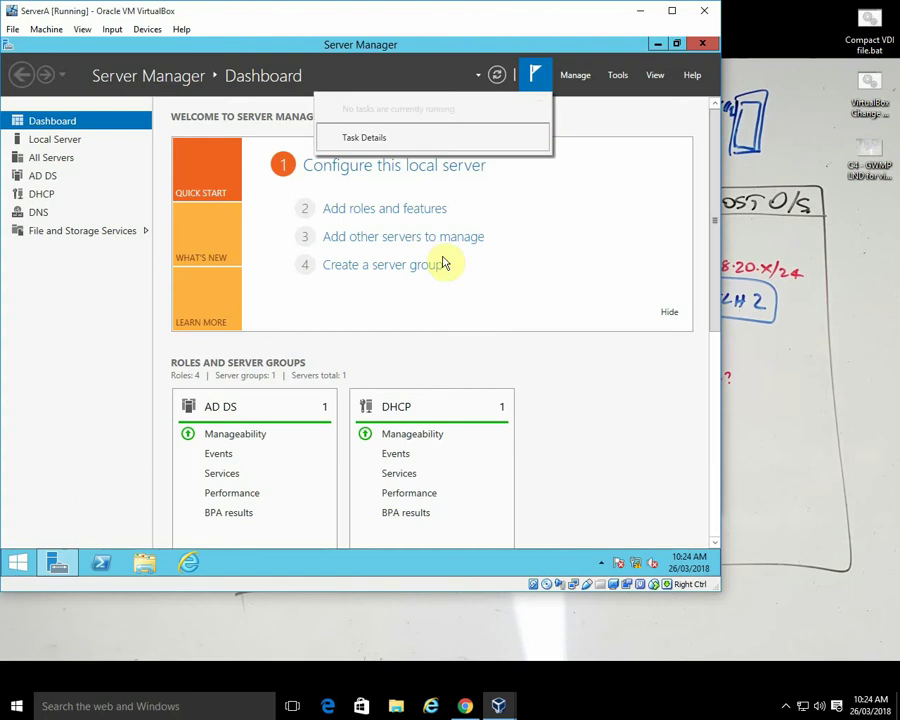
- Launch the DHCP console from Server Manager's Tools menu, then minimise Server Manager
{"action": "left_click", "coordinate": [40, 194]}
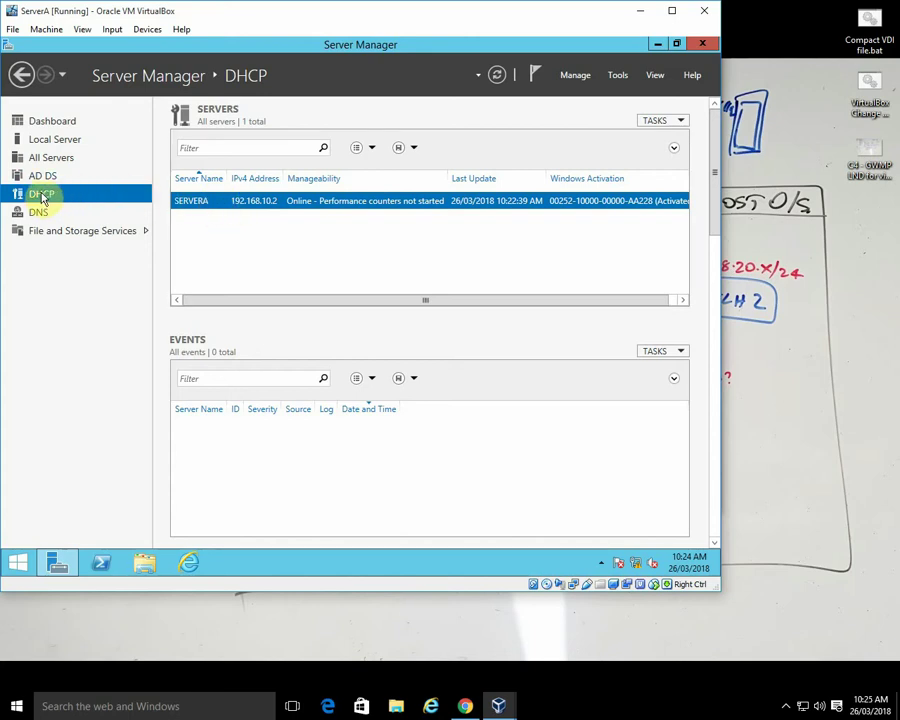
{"action": "left_click", "coordinate": [618, 75]}
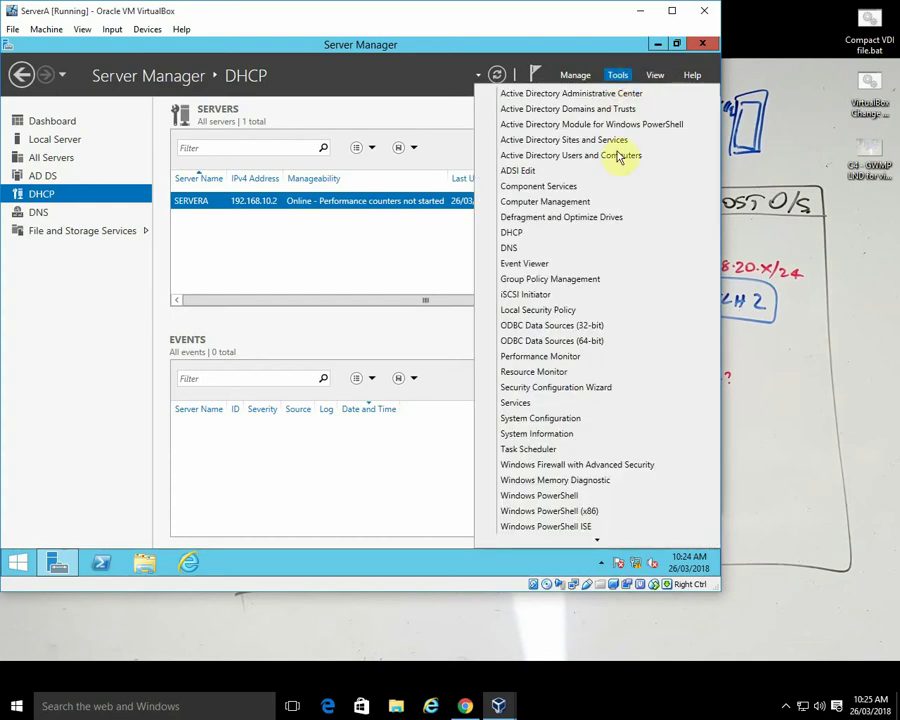
{"action": "left_click", "coordinate": [524, 233]}
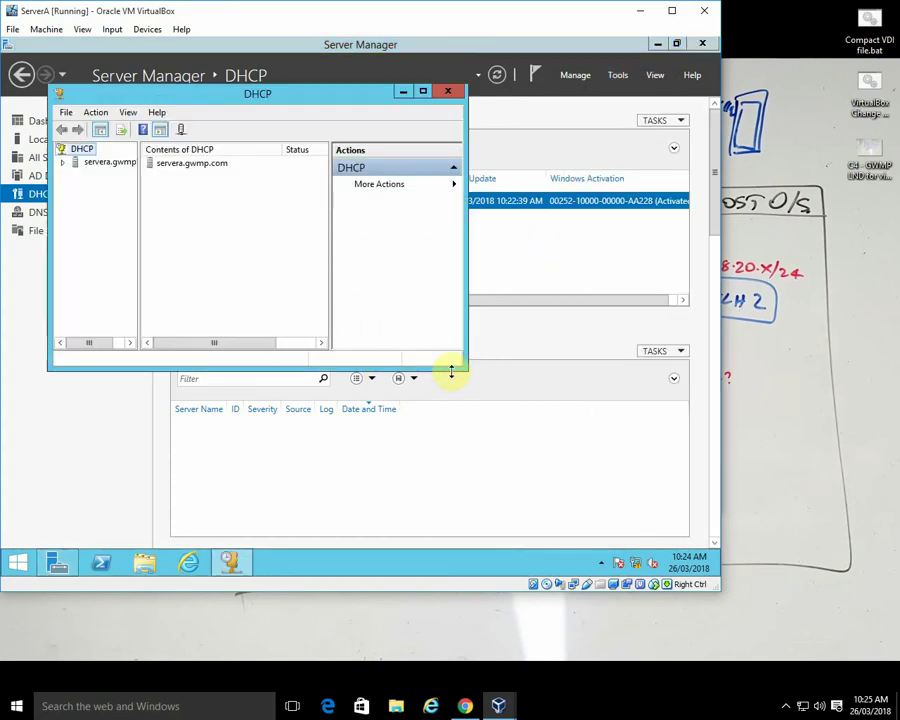
{"action": "left_click", "coordinate": [465, 370]}
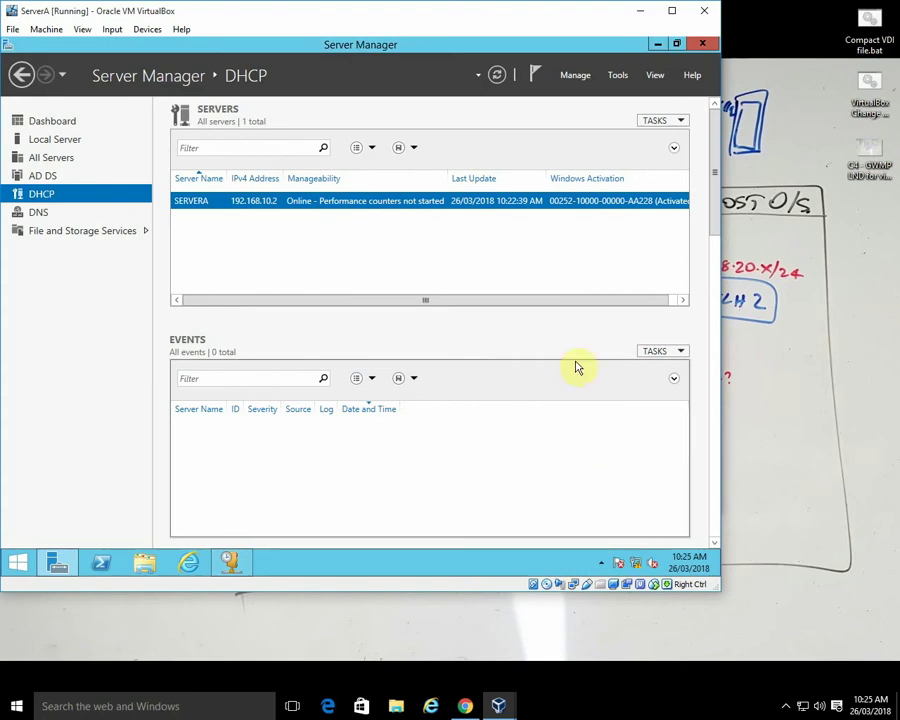
{"action": "left_click", "coordinate": [657, 44]}
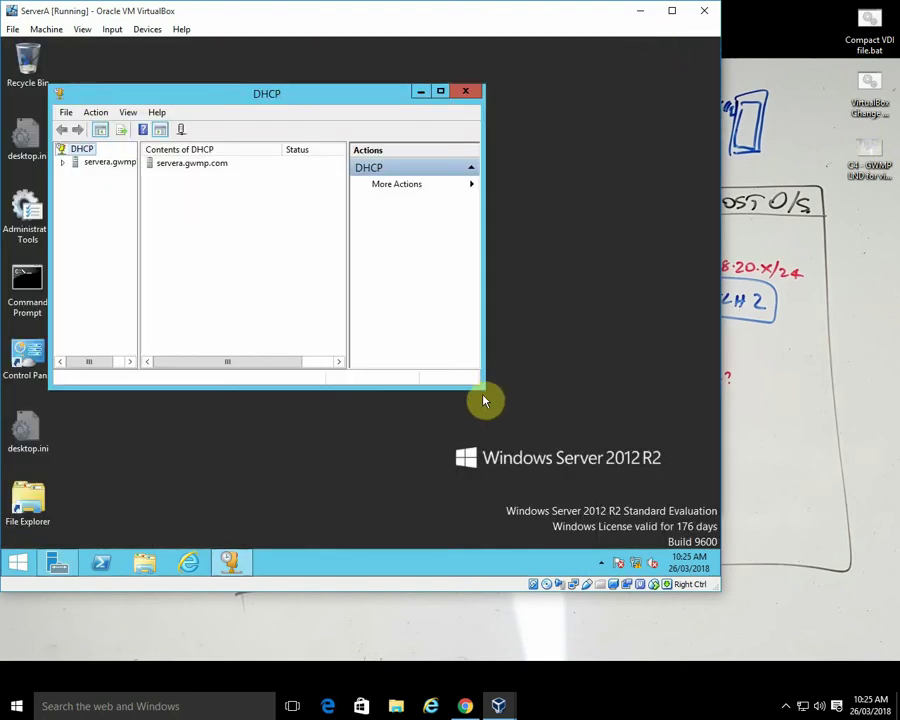
- Enlarge the DHCP console and start a New Scope under servera.gwmp.com's IPv4 node
{"action": "left_click_drag", "start_coordinate": [482, 388], "coordinate": [646, 497]}
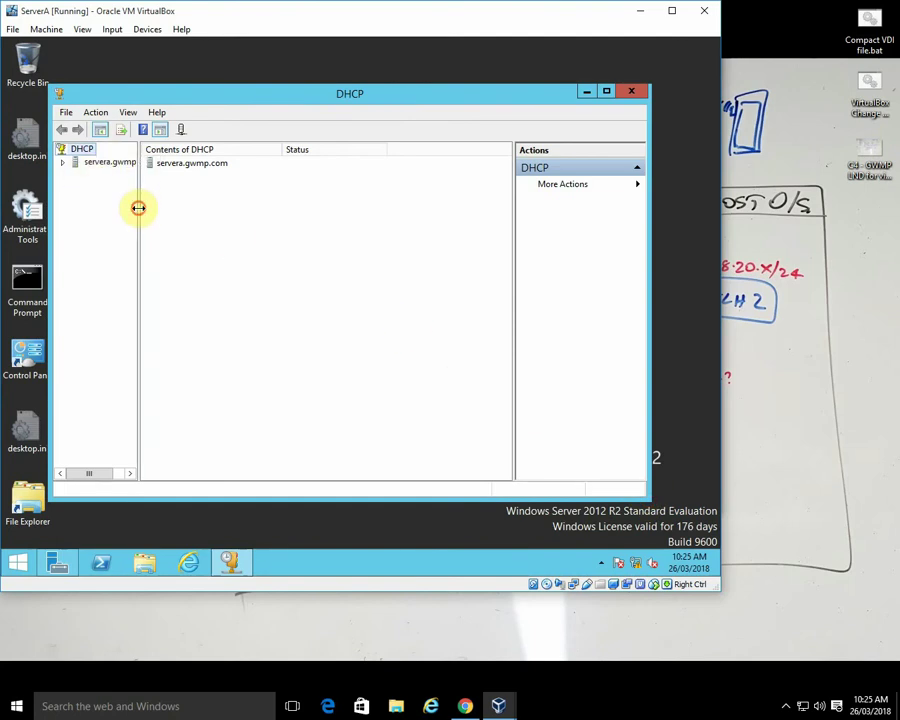
{"action": "left_click_drag", "start_coordinate": [139, 208], "coordinate": [195, 211]}
{"action": "left_click", "coordinate": [62, 163]}
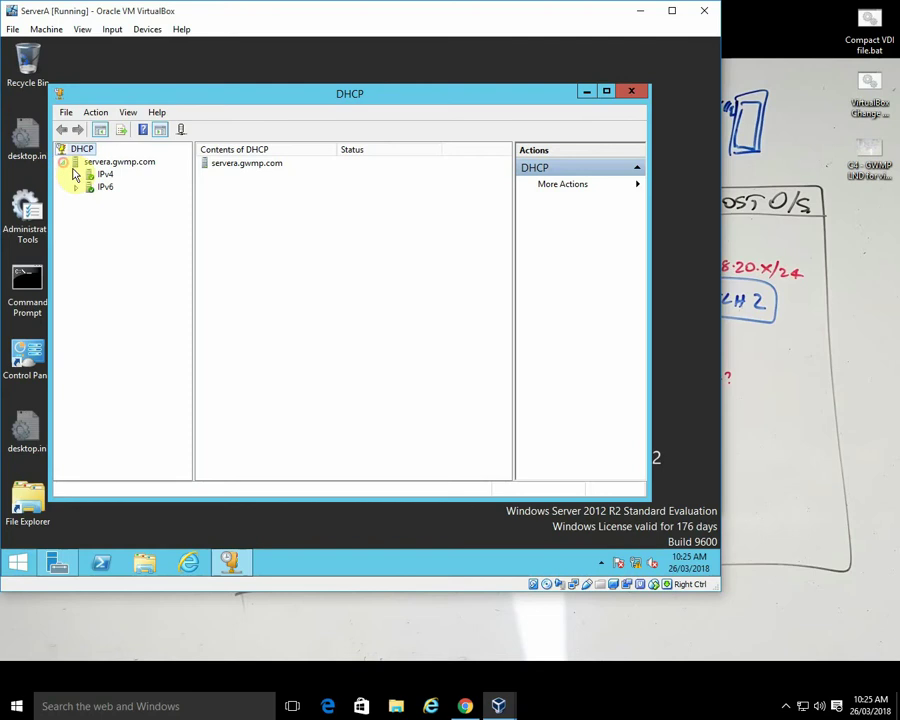
{"action": "left_click", "coordinate": [76, 175]}
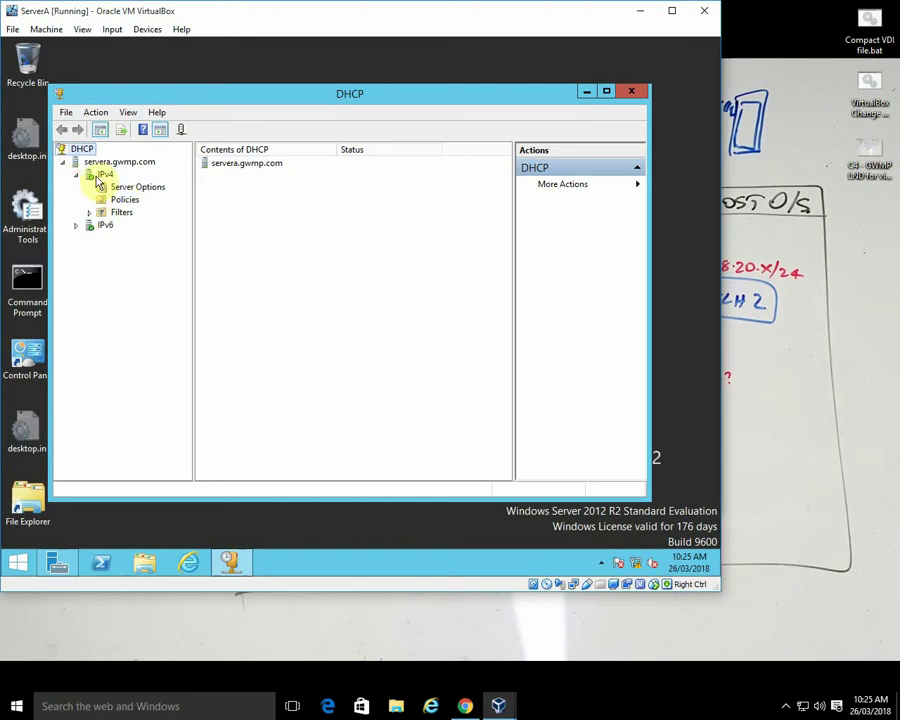
{"action": "right_click", "coordinate": [99, 176]}
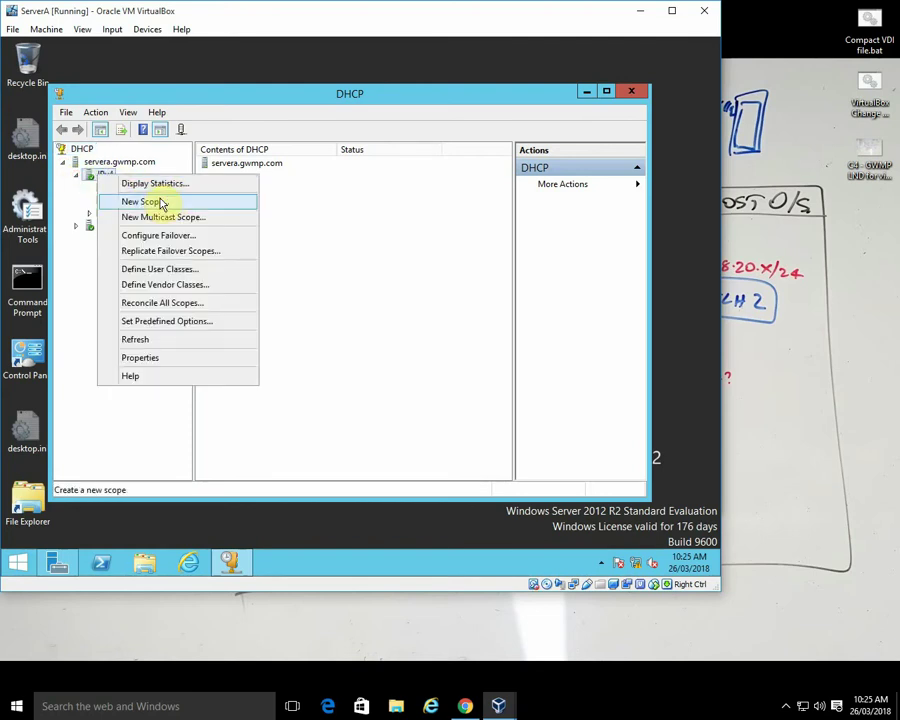
{"action": "left_click", "coordinate": [160, 204]}
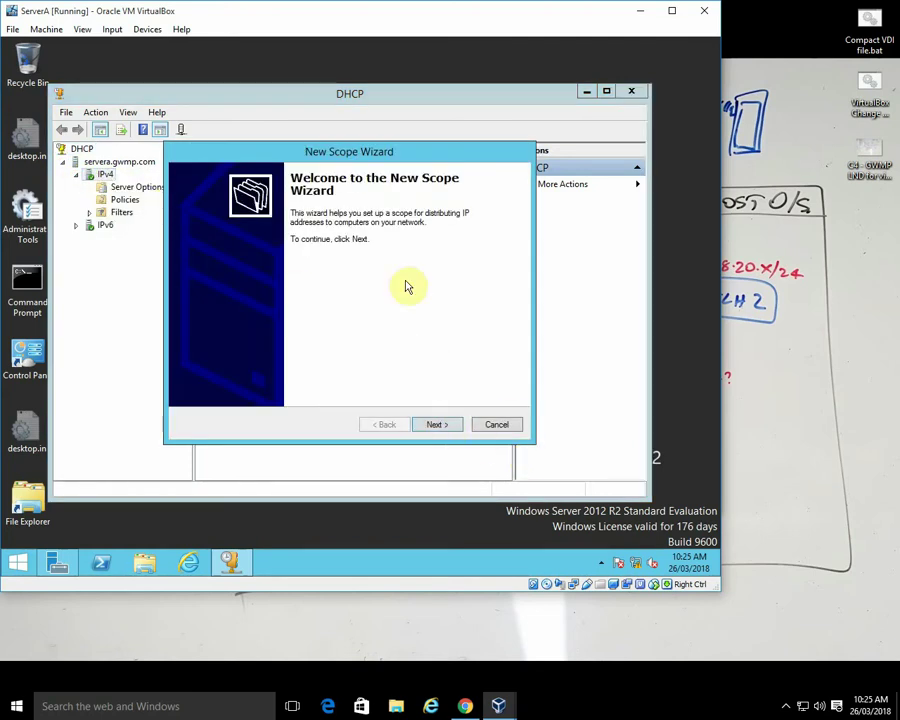
- Name the new scope 'Subnet 10' in the New Scope Wizard
{"action": "left_click", "coordinate": [437, 425]}
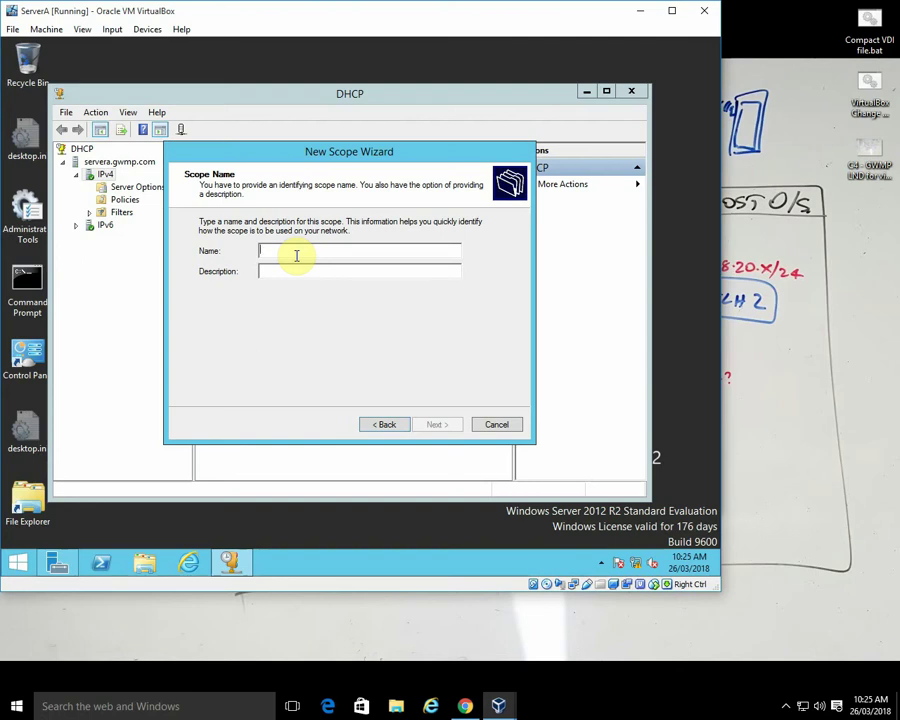
{"action": "type", "text": "Subnet 10"}
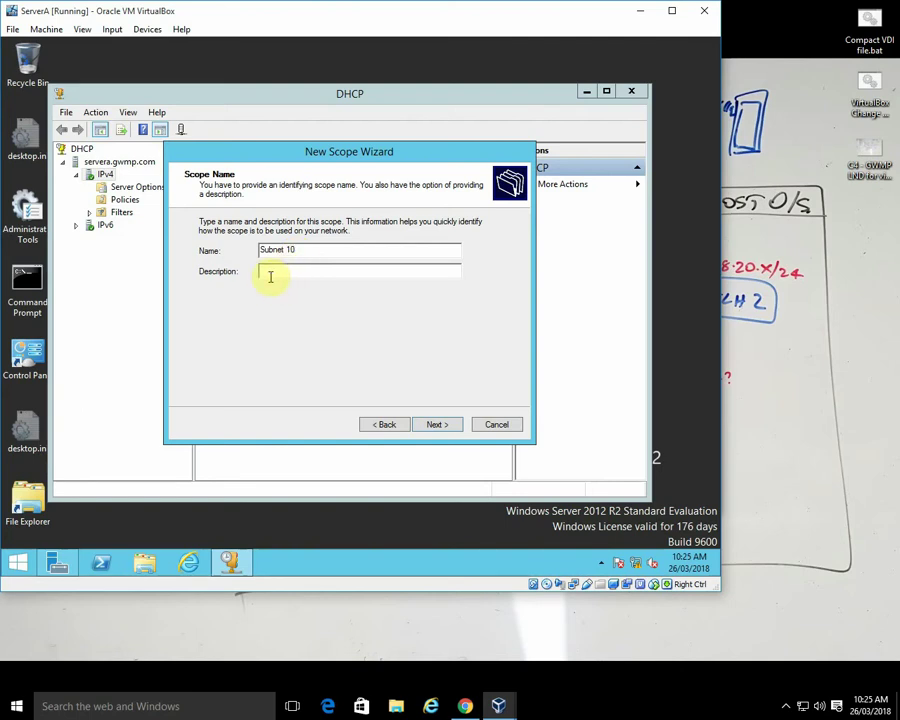
{"action": "left_click", "coordinate": [438, 425]}
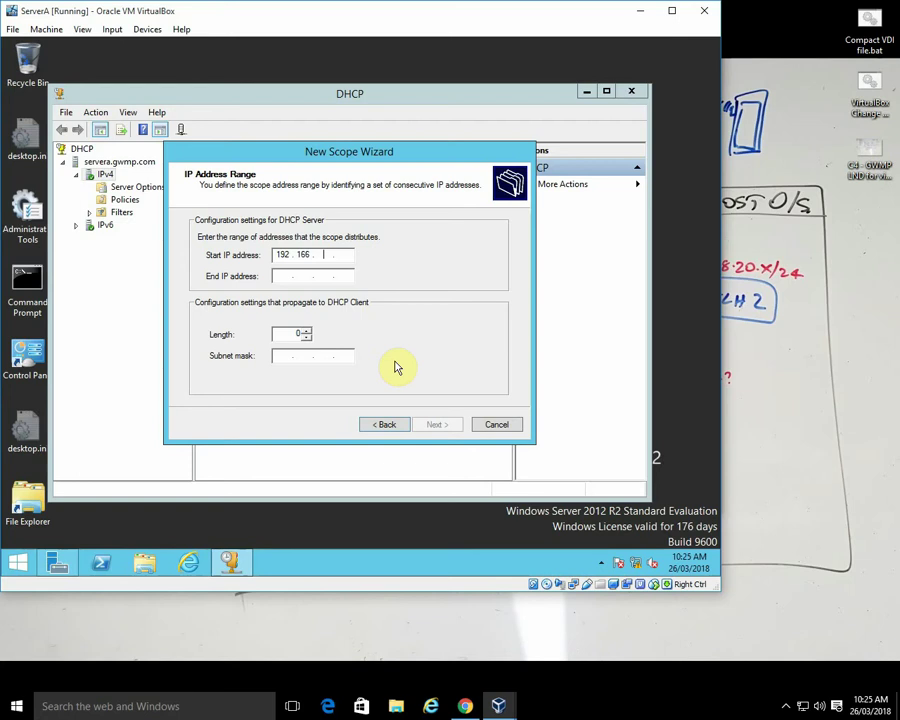
- Enter the range 192.168.10.100 to 192.168.10.200 with a 255.255.255.0 mask
{"action": "key", "text": "BackSpace"}
{"action": "left_click", "coordinate": [283, 276]}
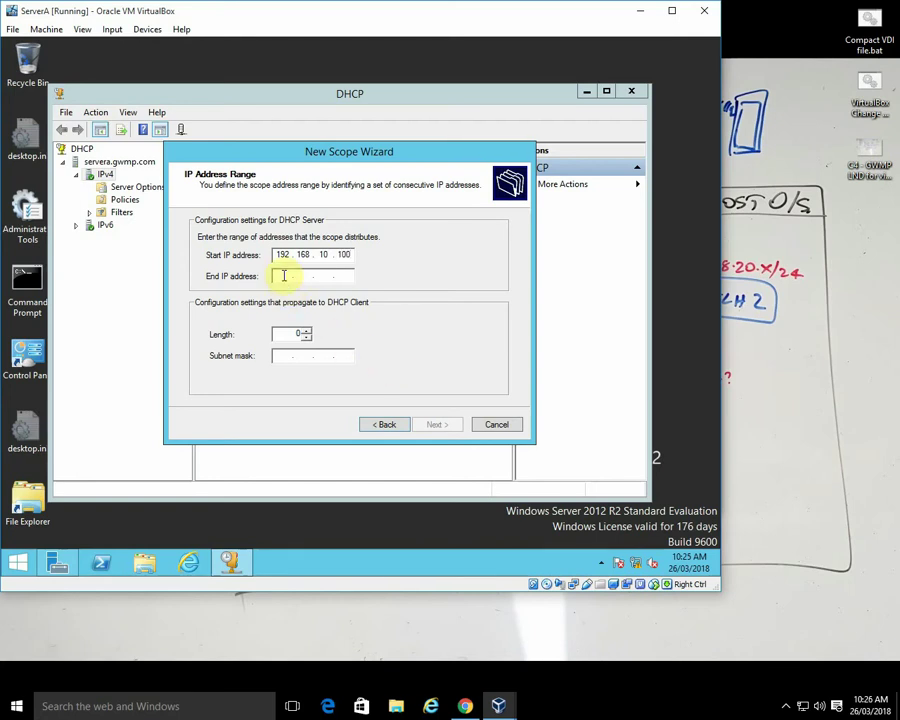
{"action": "type", "text": "192.168.10.200"}
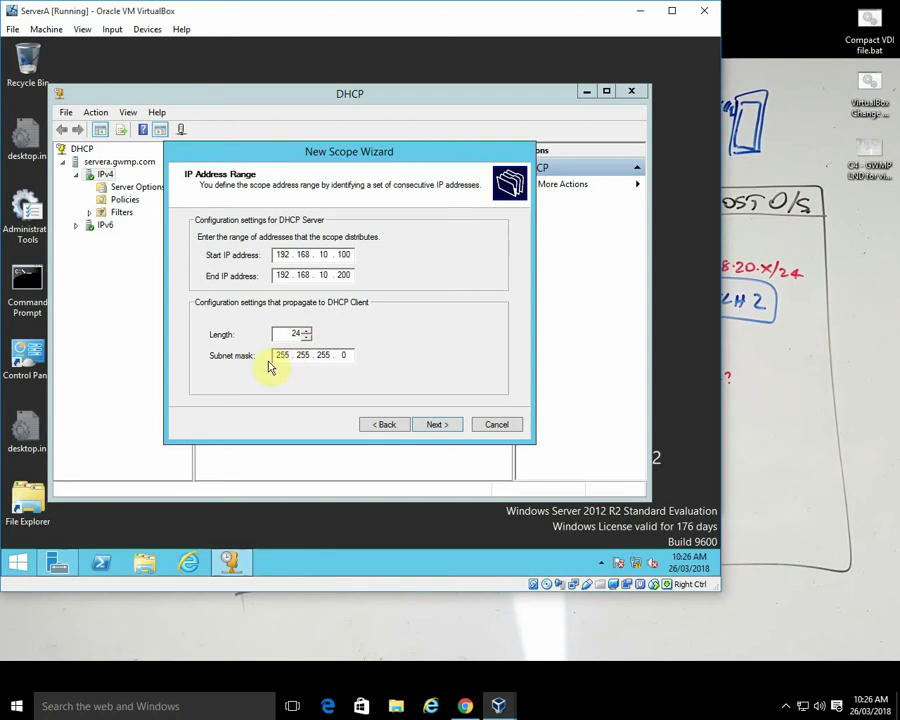
{"action": "left_click", "coordinate": [436, 425]}
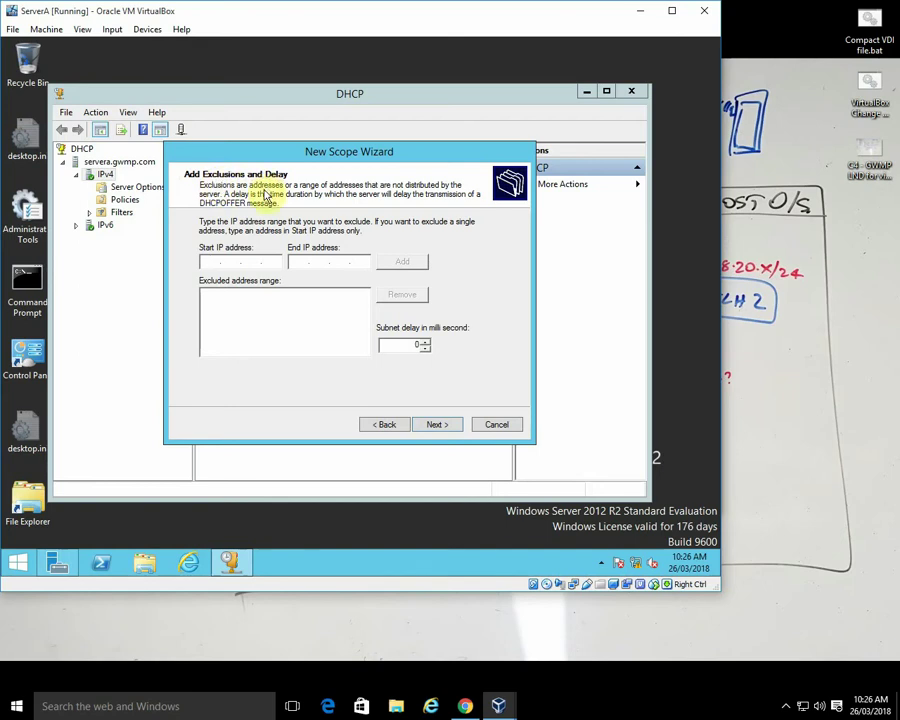
- Skip exclusions, set an 8-day lease, and opt to configure the scope's DHCP options now
{"action": "left_click", "coordinate": [437, 426]}
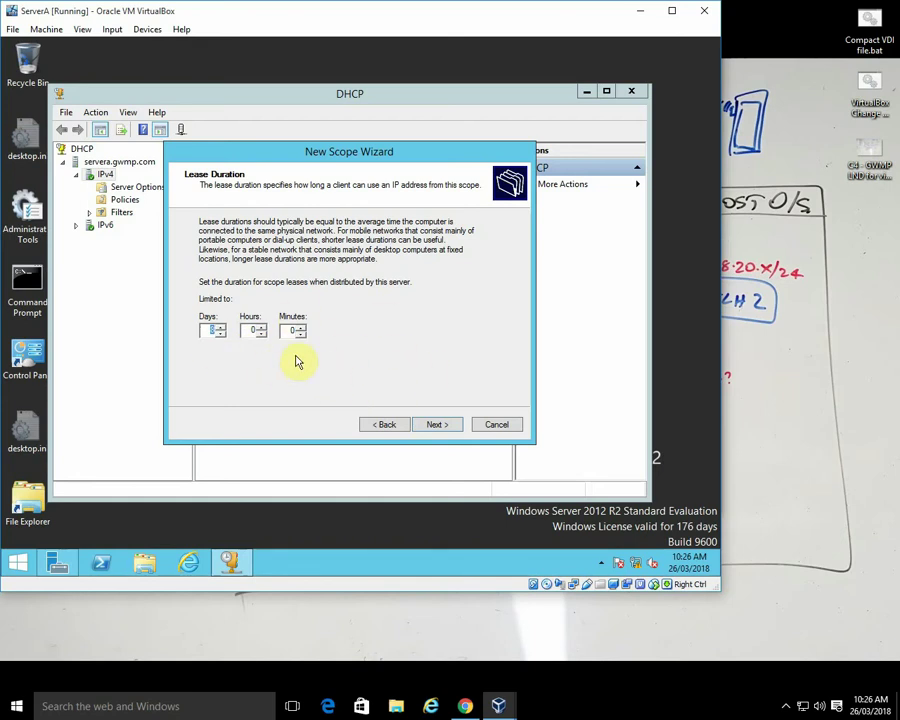
{"action": "left_click", "coordinate": [253, 333]}
{"action": "type", "text": "1"}
{"action": "type", "text": "8"}
{"action": "left_click", "coordinate": [436, 425]}
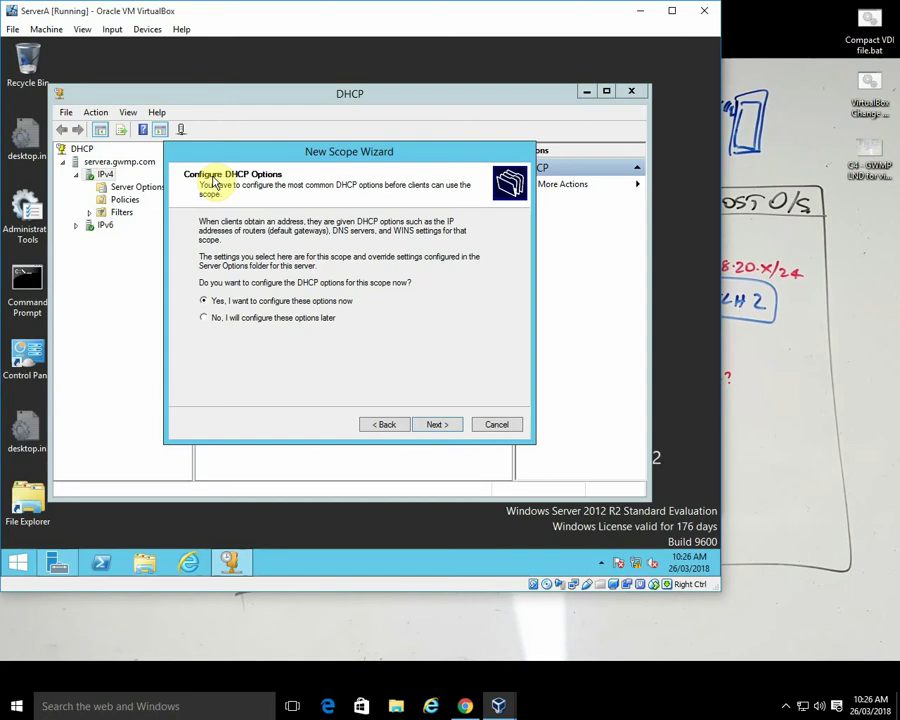
{"action": "left_click", "coordinate": [436, 424]}
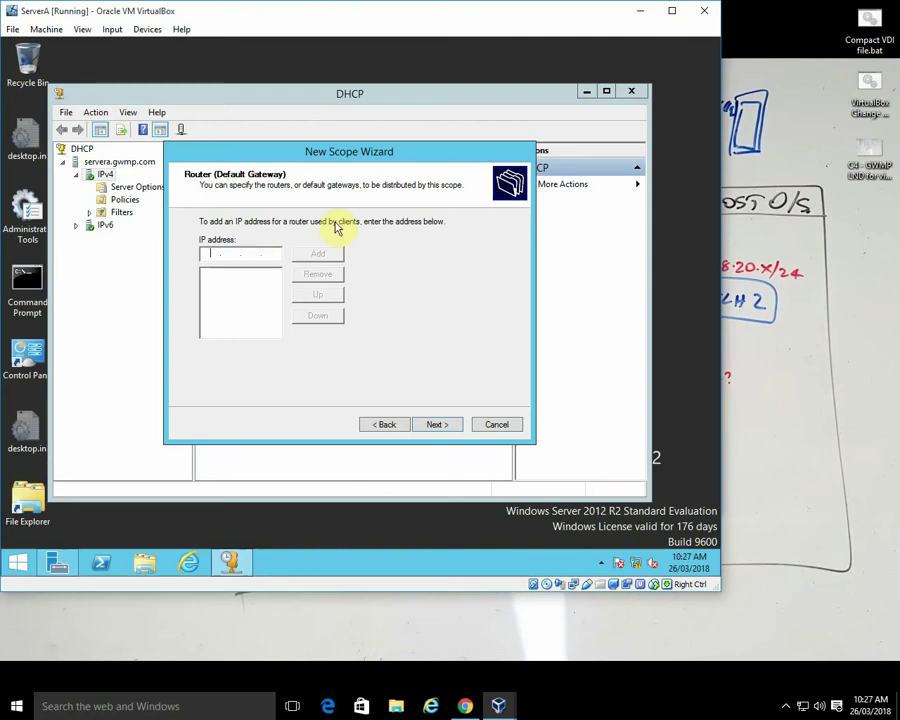
{"action": "left_click", "coordinate": [640, 15]}
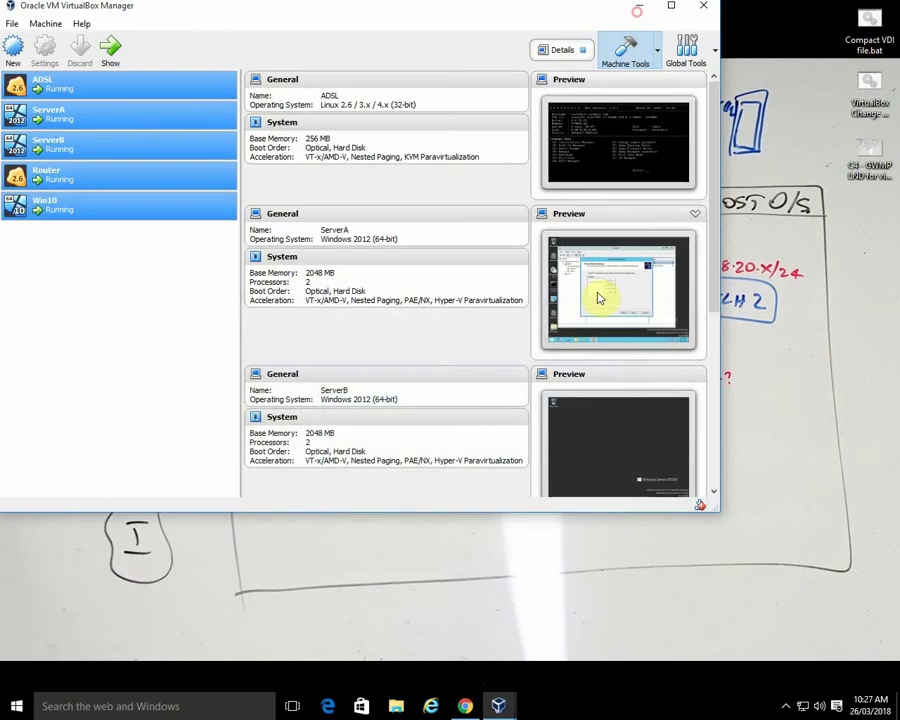
- Minimise VirtualBox Manager and restore the ServerA VM window from its taskbar preview
{"action": "left_click", "coordinate": [646, 8]}
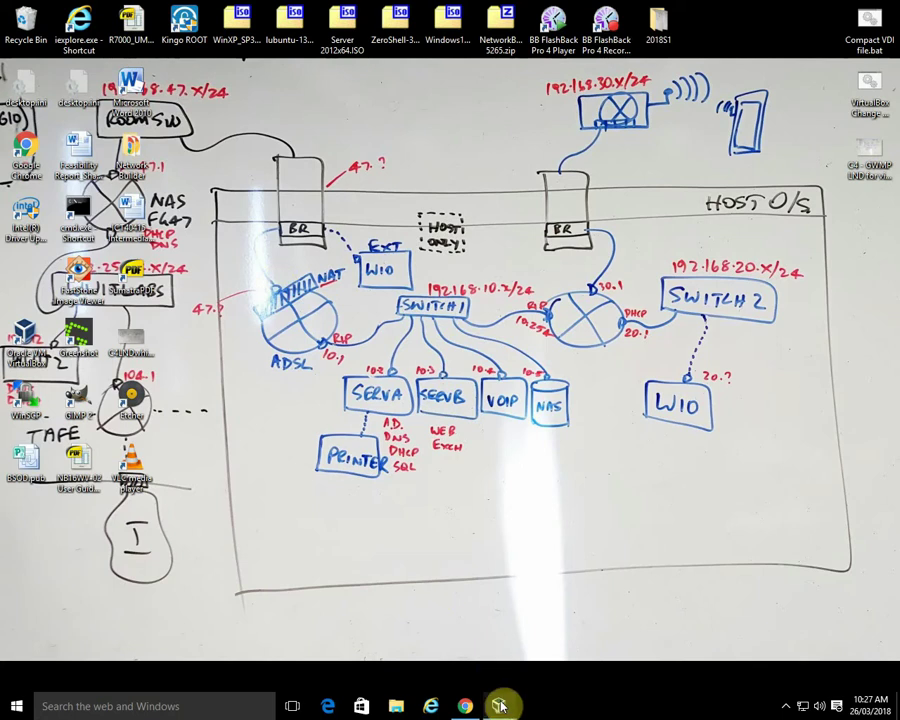
{"action": "mouse_move", "coordinate": [499, 706]}
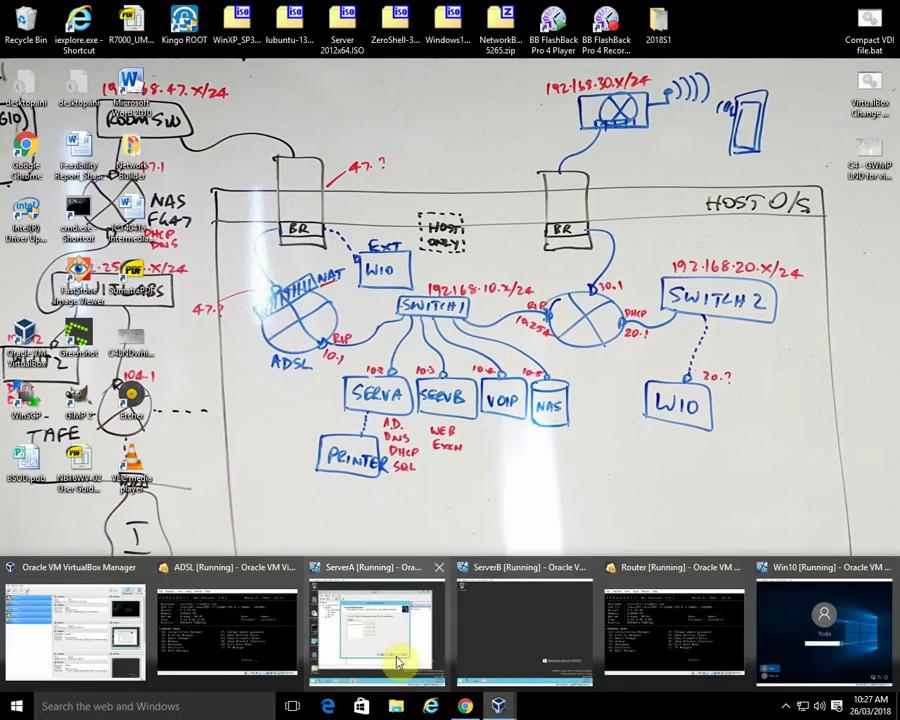
{"action": "left_click", "coordinate": [398, 662]}
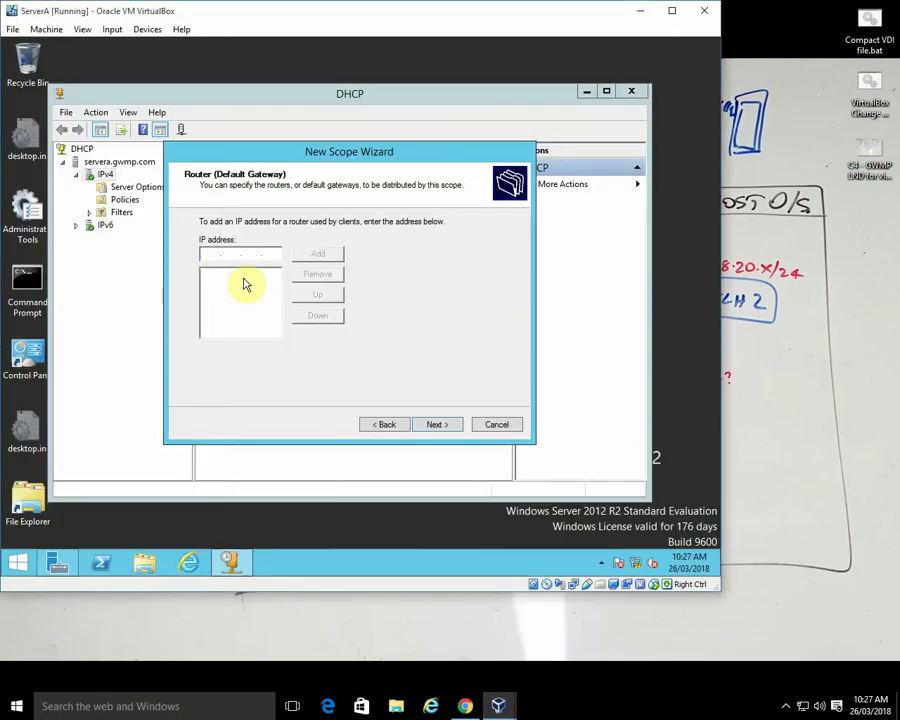
- Add 192.168.10.1 as the scope's default gateway
{"action": "type", "text": "192 . 168 . 10 . 1"}
{"action": "left_click", "coordinate": [313, 254]}
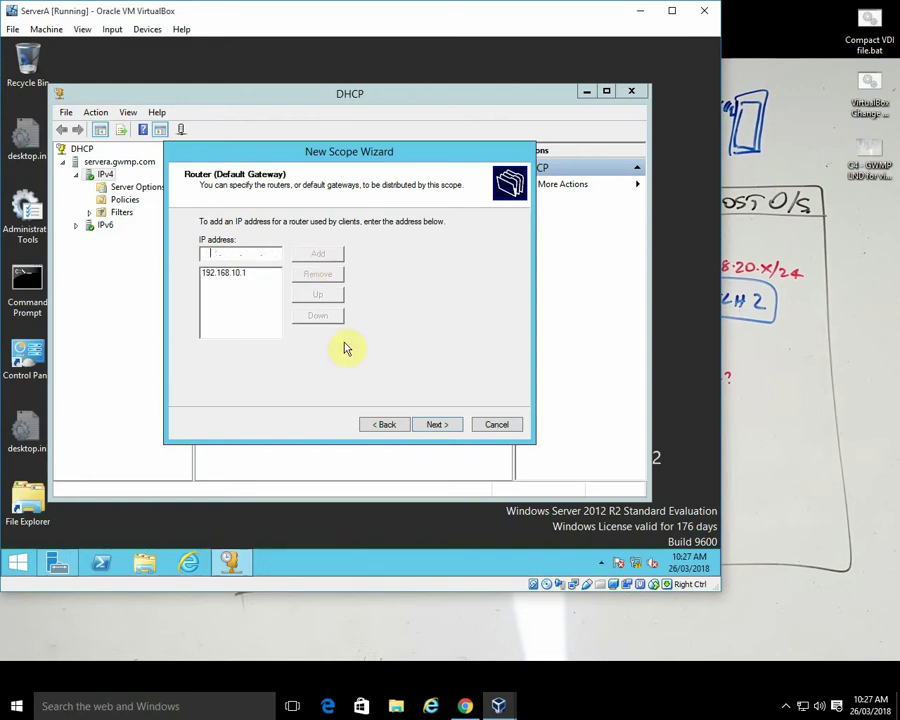
{"action": "left_click", "coordinate": [435, 424]}
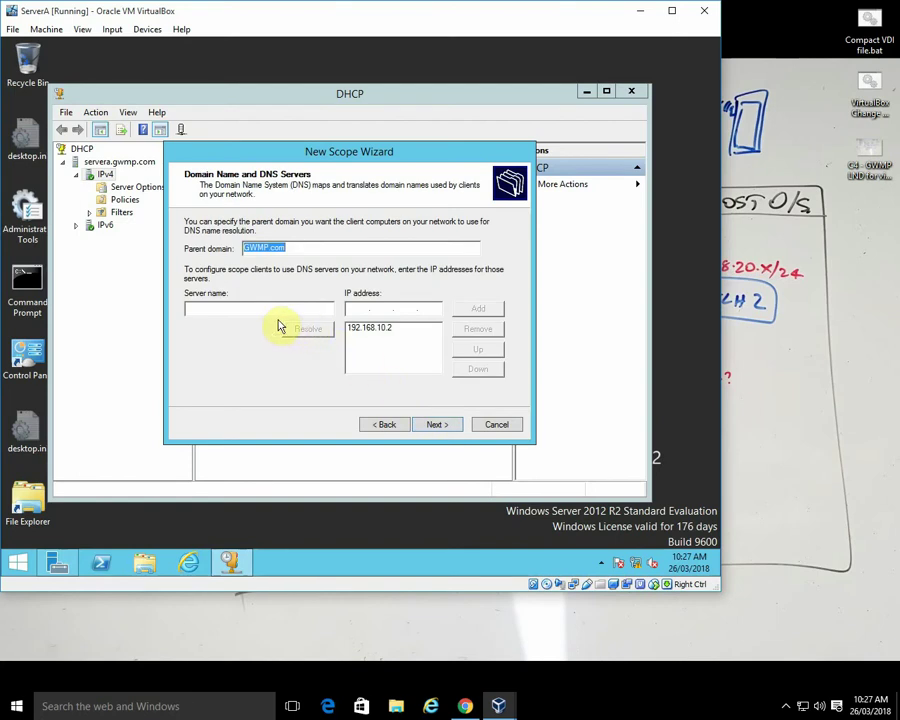
- Resolve serverA as the DNS server, skip WINS, and finish with the scope activated
{"action": "left_click", "coordinate": [248, 308]}
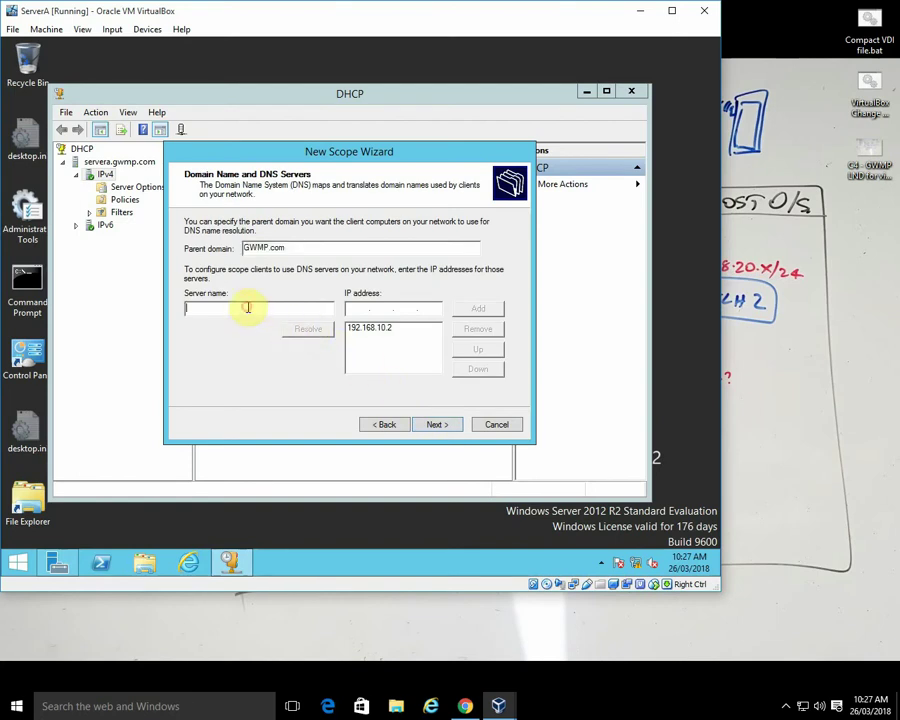
{"action": "type", "text": "serverA"}
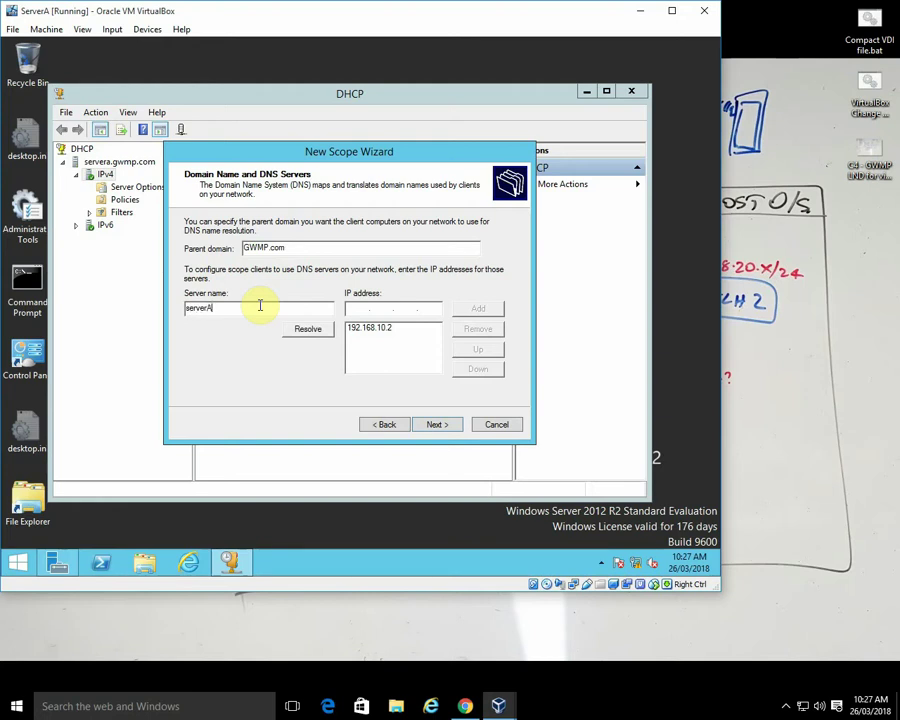
{"action": "left_click", "coordinate": [310, 331]}
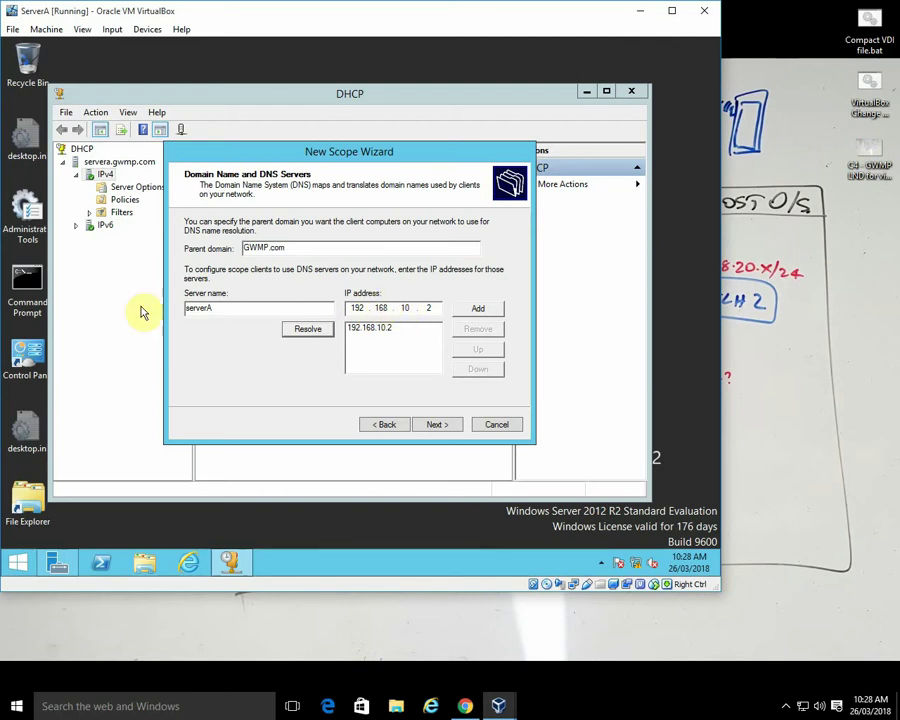
{"action": "left_click", "coordinate": [437, 425]}
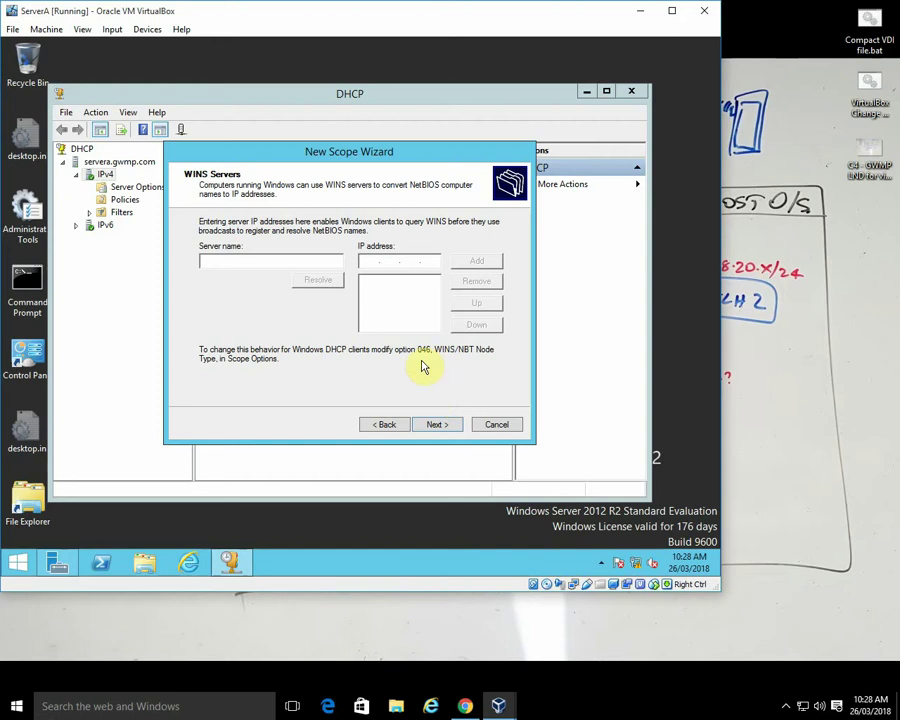
{"action": "left_click", "coordinate": [436, 425]}
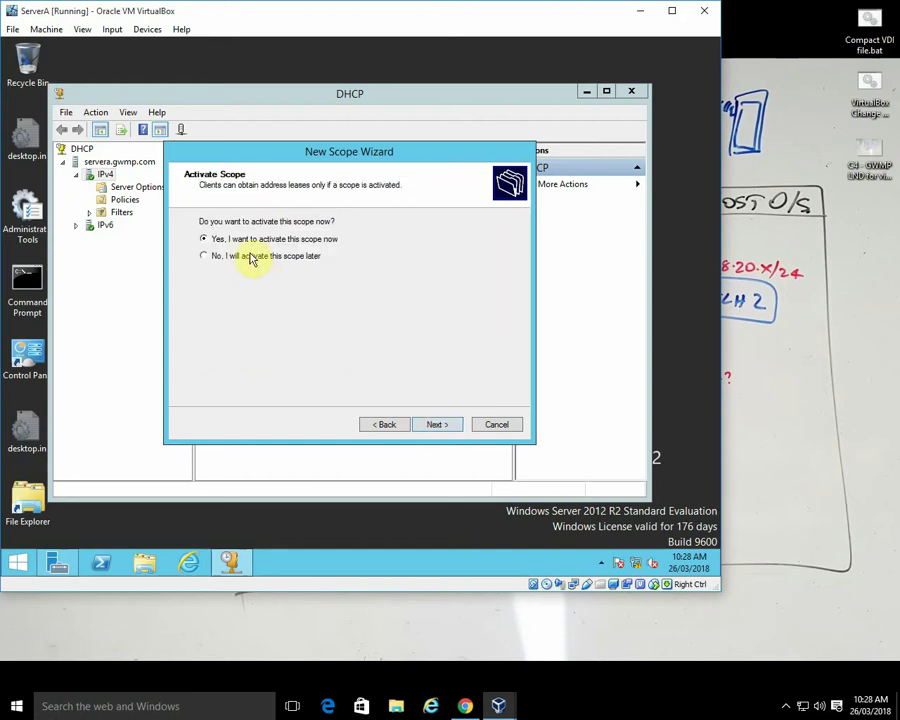
{"action": "left_click", "coordinate": [437, 425]}
{"action": "left_click", "coordinate": [437, 424]}
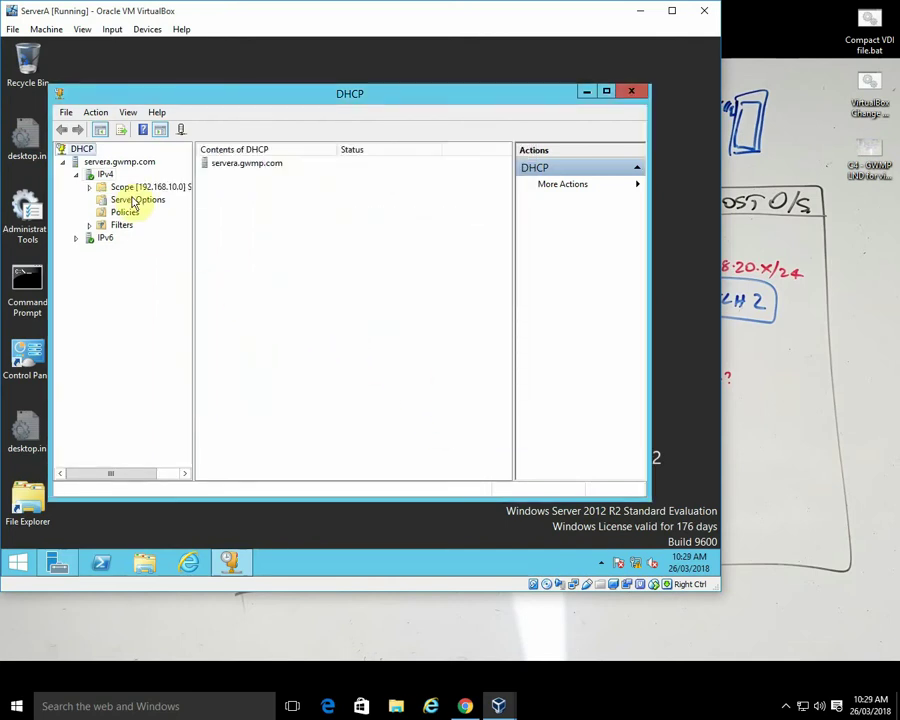
- Review the server options, the Subnet 10 scope options and its policies
{"action": "left_click", "coordinate": [130, 200]}
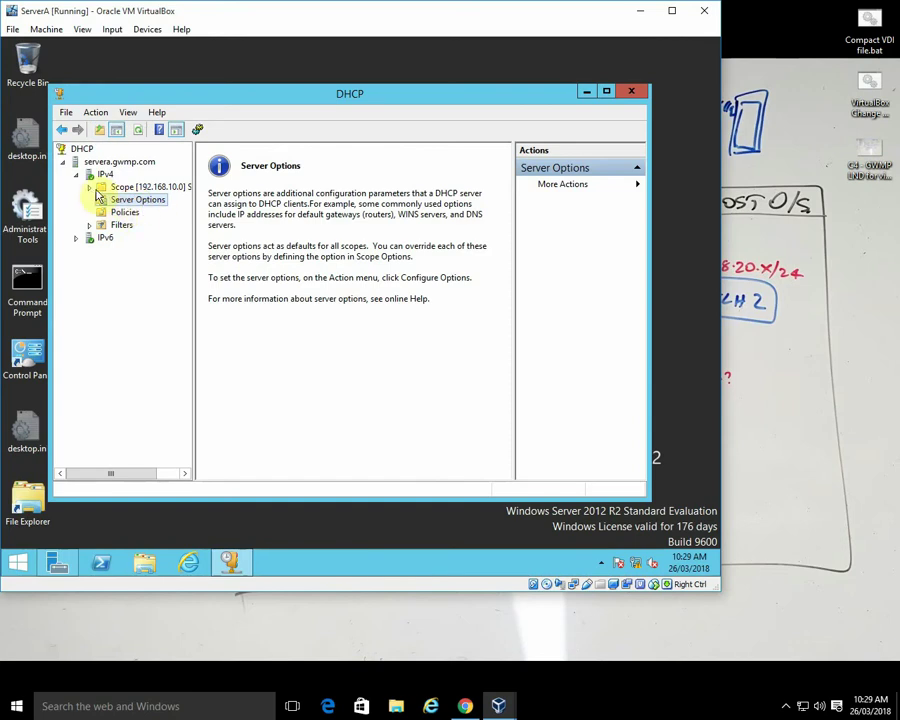
{"action": "left_click", "coordinate": [89, 187]}
{"action": "left_click", "coordinate": [150, 237]}
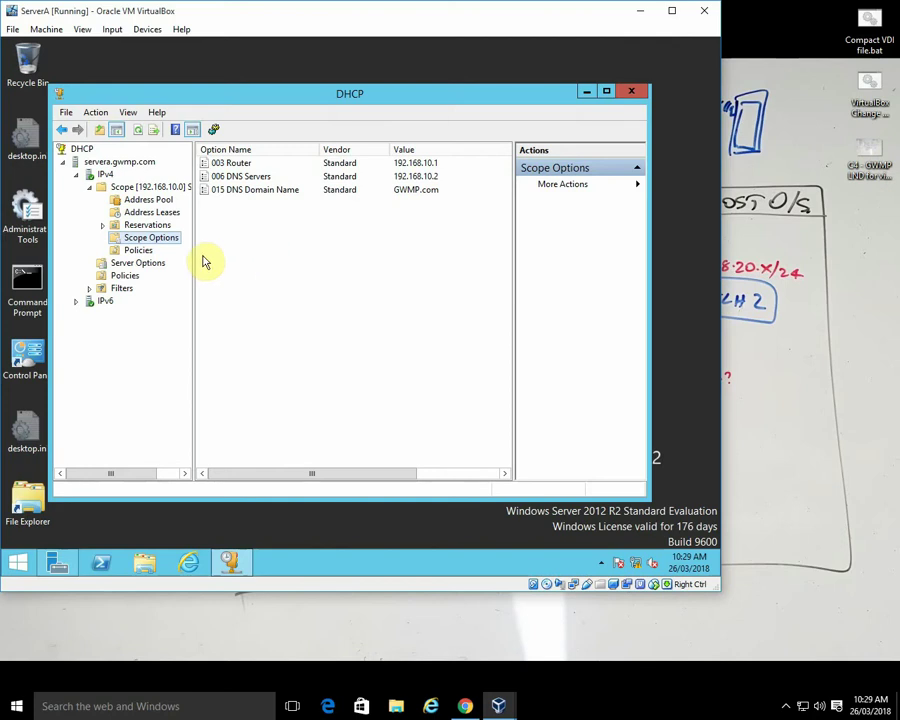
{"action": "left_click", "coordinate": [138, 253]}
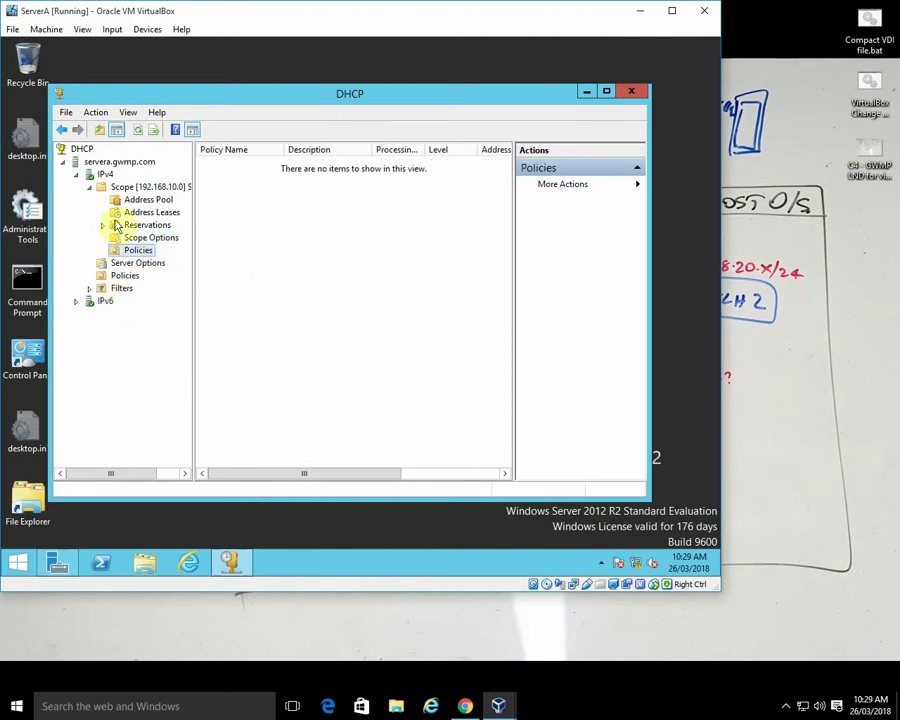
- Expand Filters, open the empty Allow MAC filter list, and show its actions
{"action": "left_click", "coordinate": [89, 289]}
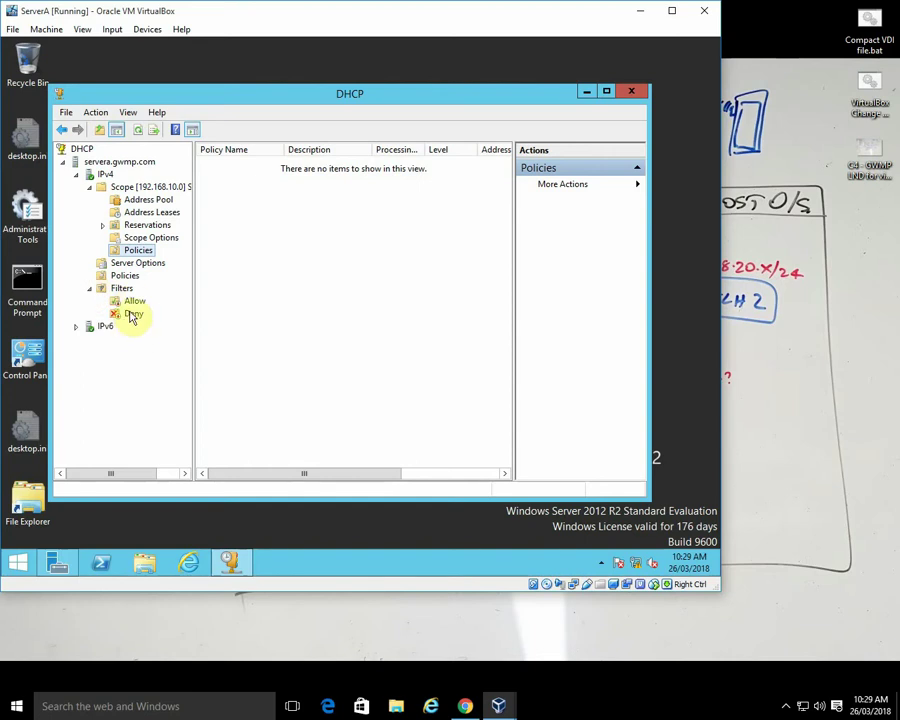
{"action": "left_click", "coordinate": [137, 304]}
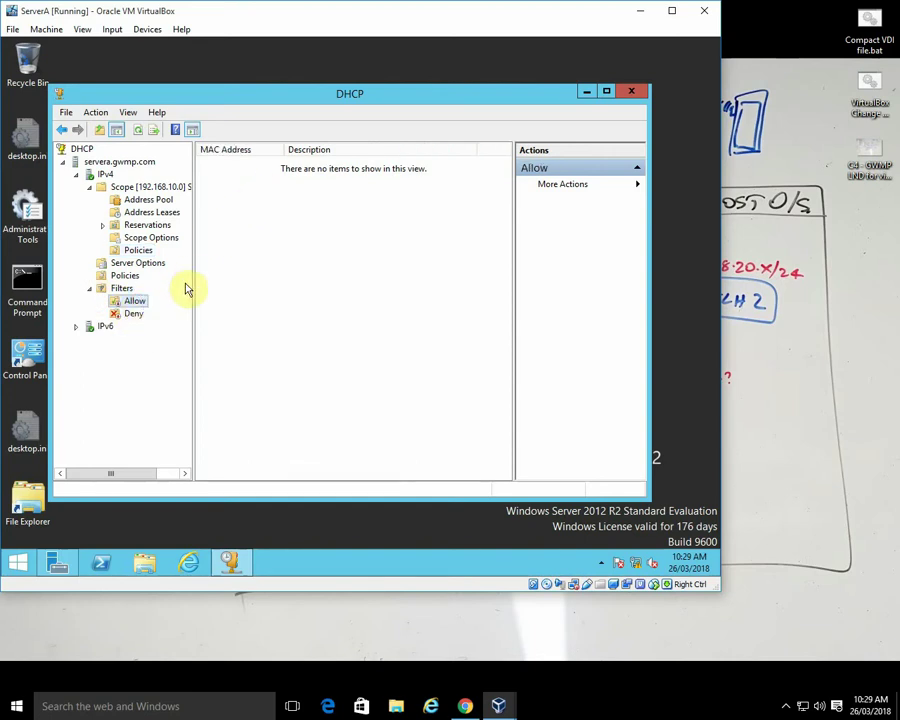
{"action": "right_click", "coordinate": [137, 303]}
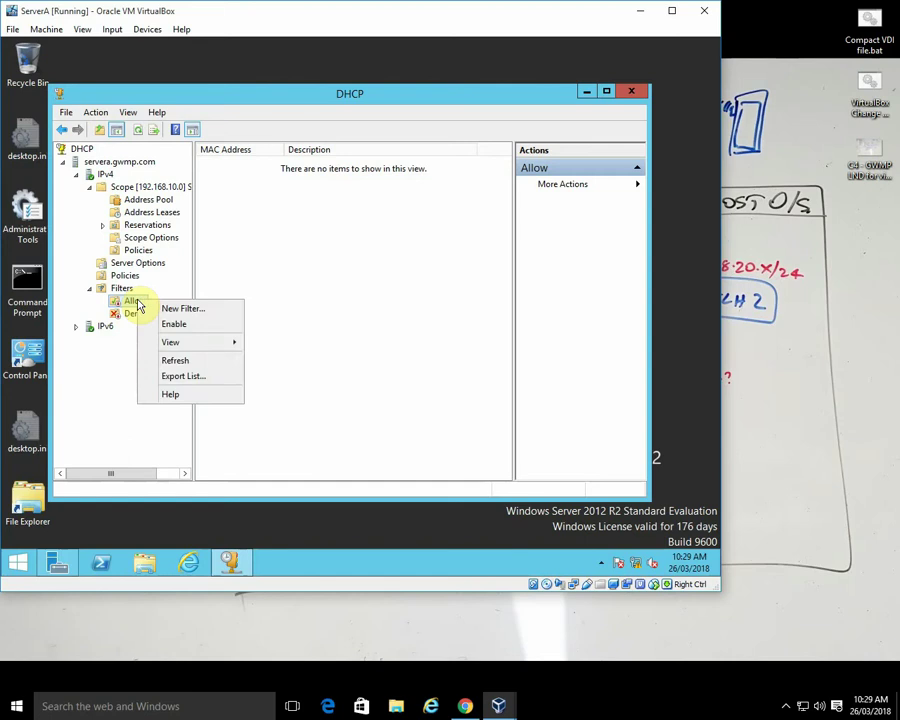
{"action": "left_click", "coordinate": [190, 312]}
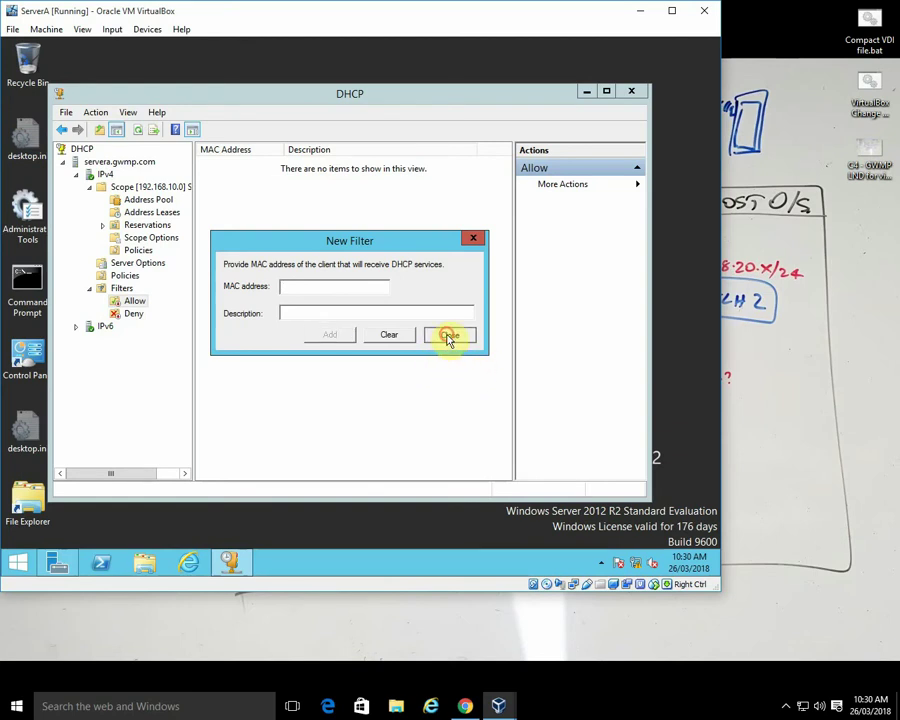
{"action": "left_click", "coordinate": [449, 335]}
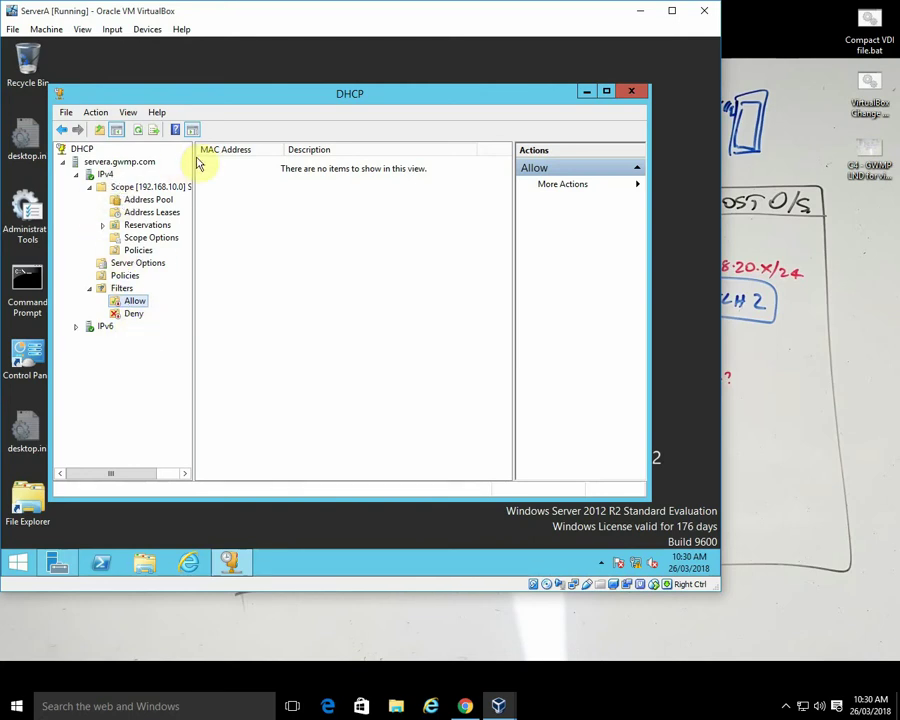
{"action": "left_click", "coordinate": [66, 112]}
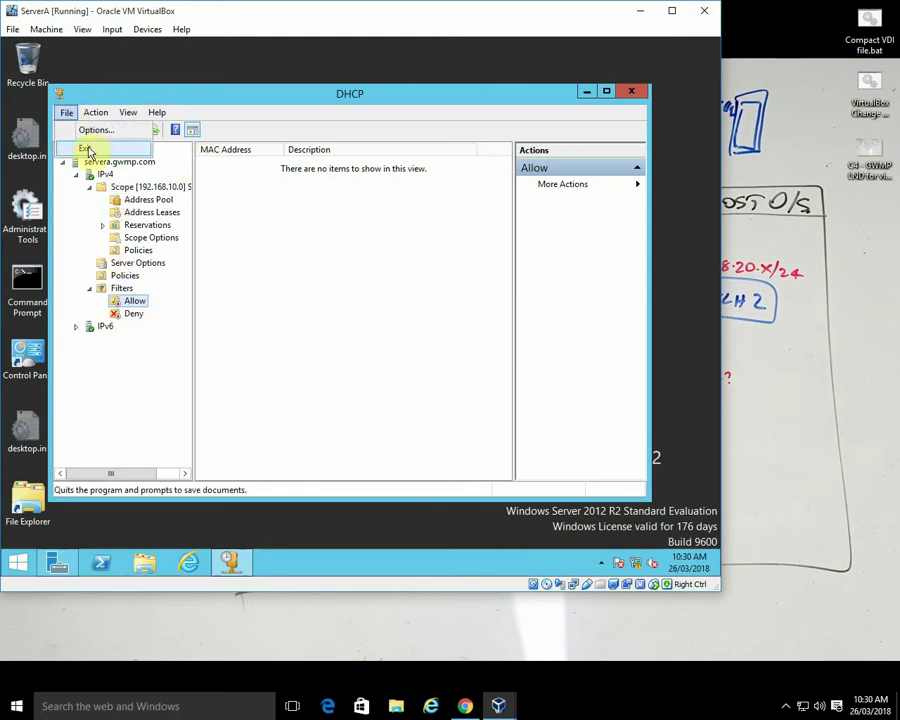
- Exit DHCP, reopen it from Administrative Tools, expand the server's IPv4/IPv6 nodes, then close it
{"action": "left_click", "coordinate": [86, 150]}
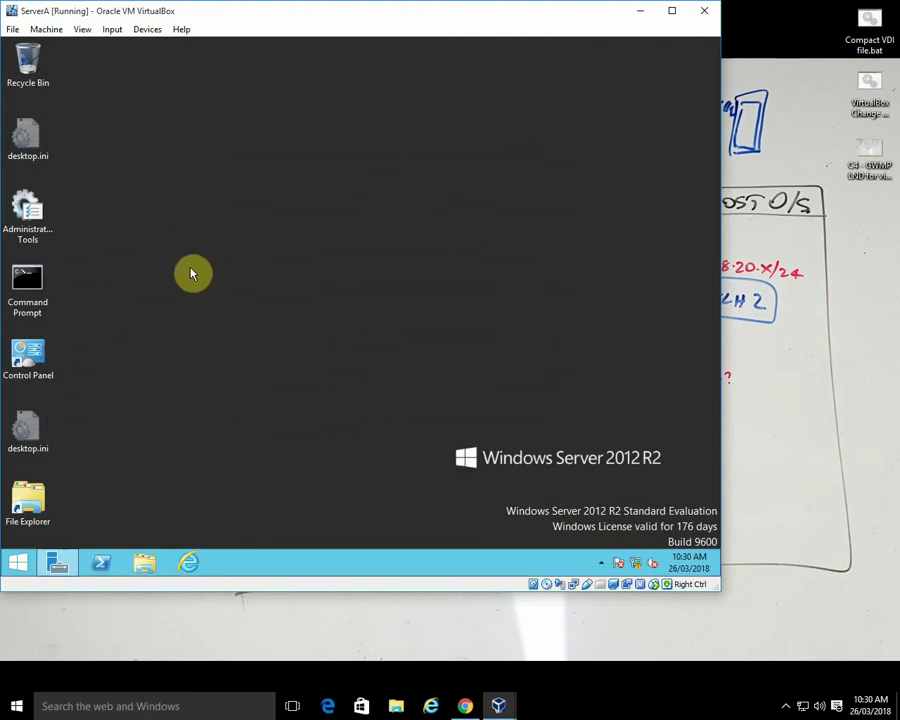
{"action": "double_click", "coordinate": [33, 213]}
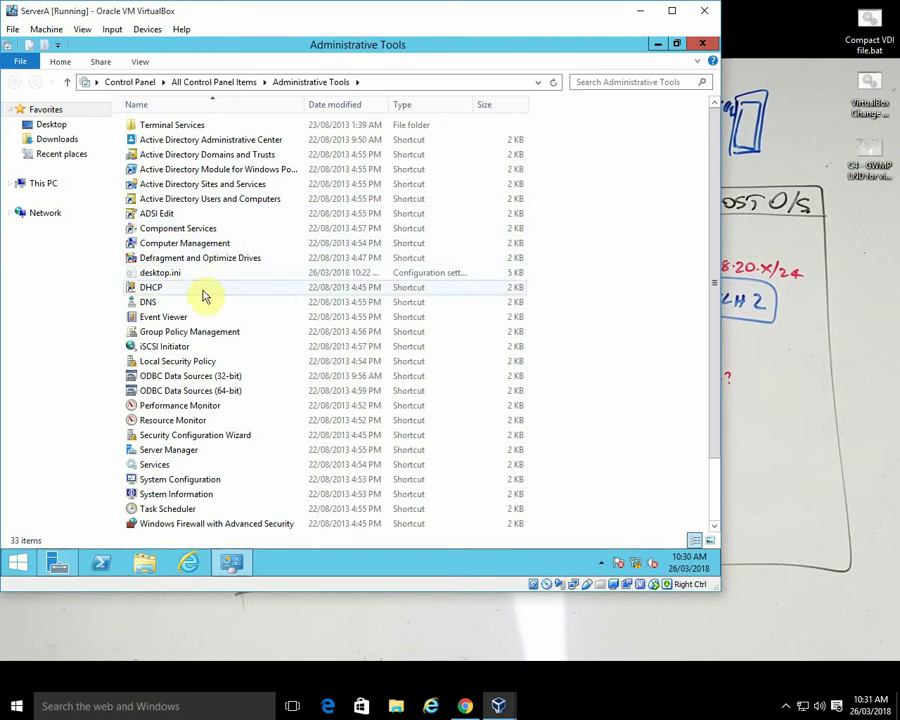
{"action": "double_click", "coordinate": [183, 288]}
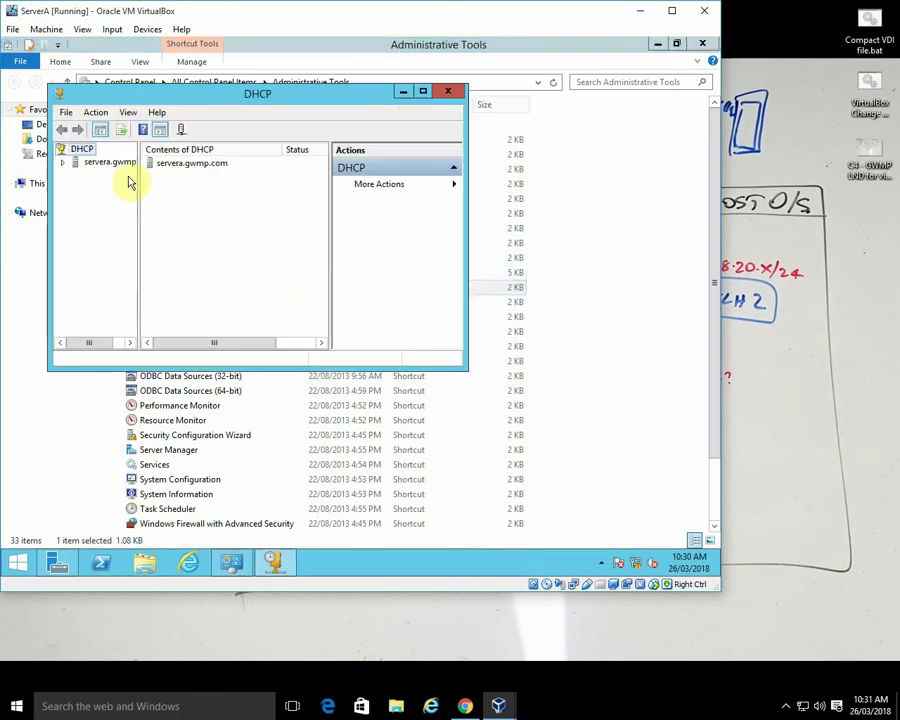
{"action": "left_click", "coordinate": [63, 162]}
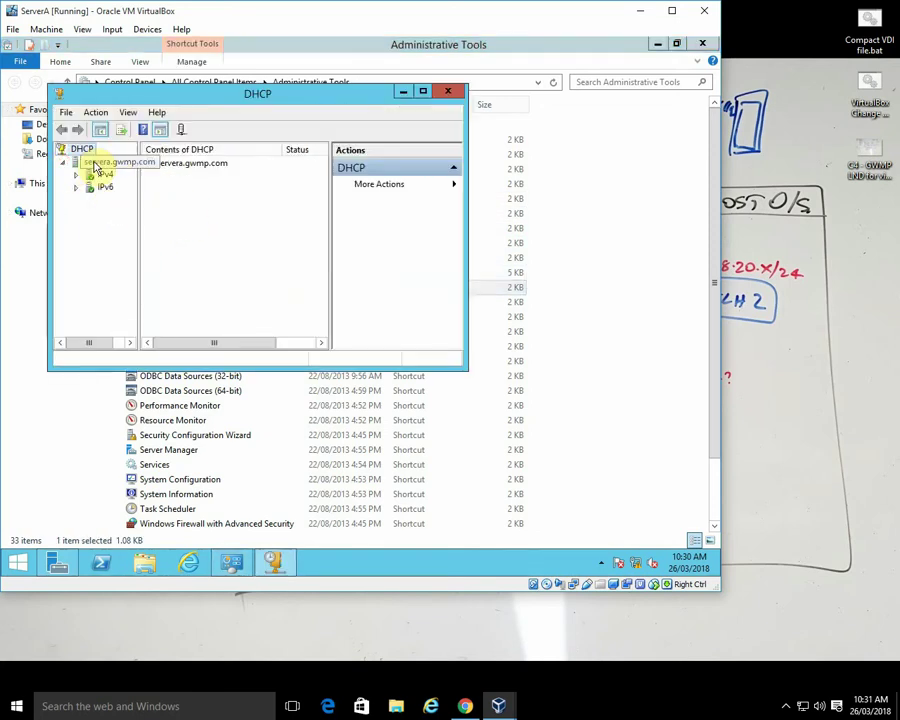
{"action": "right_click", "coordinate": [95, 166]}
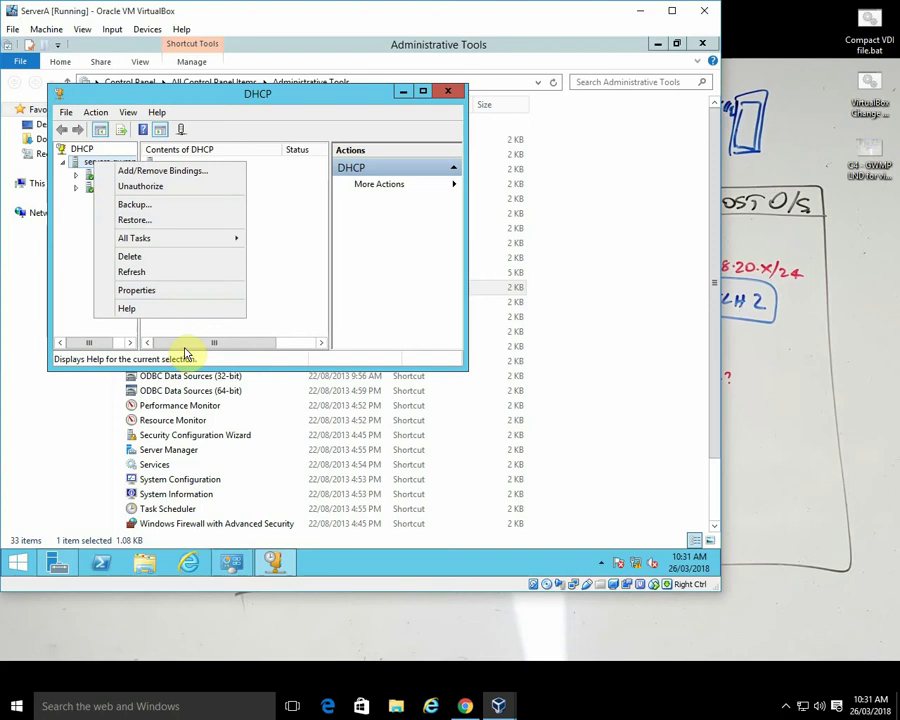
{"action": "left_click", "coordinate": [78, 311]}
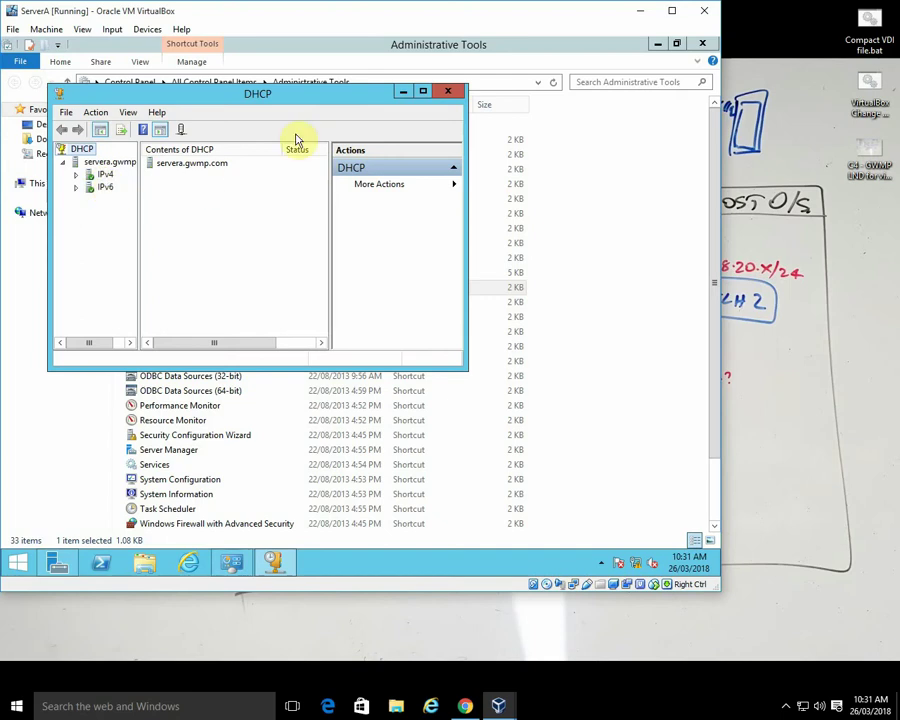
{"action": "left_click", "coordinate": [448, 92]}
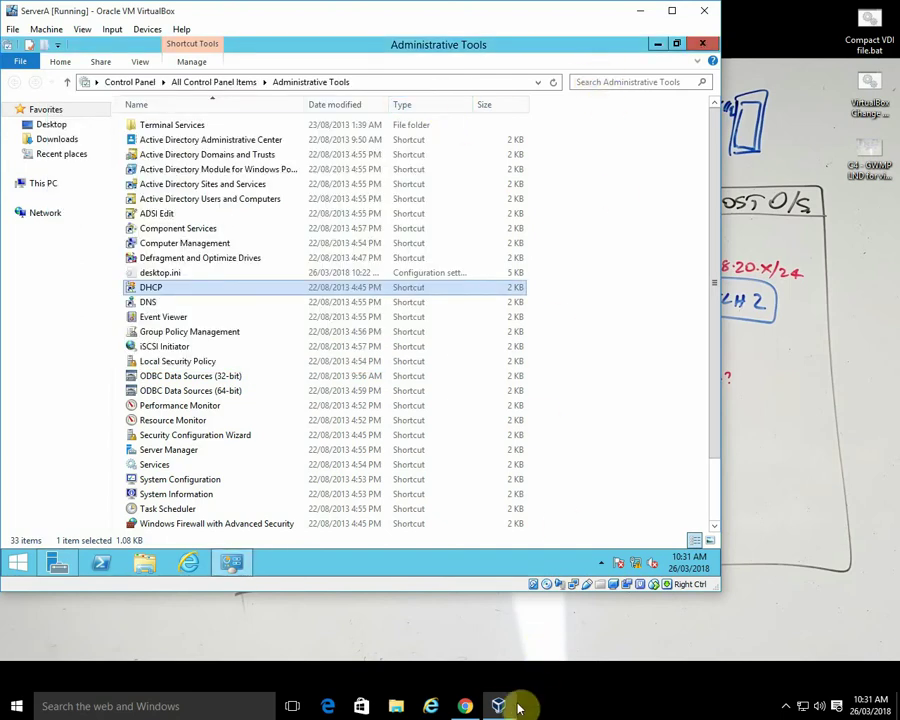
- Switch to the Win10 VM window from the taskbar and open its Devices menu
{"action": "mouse_move", "coordinate": [500, 706]}
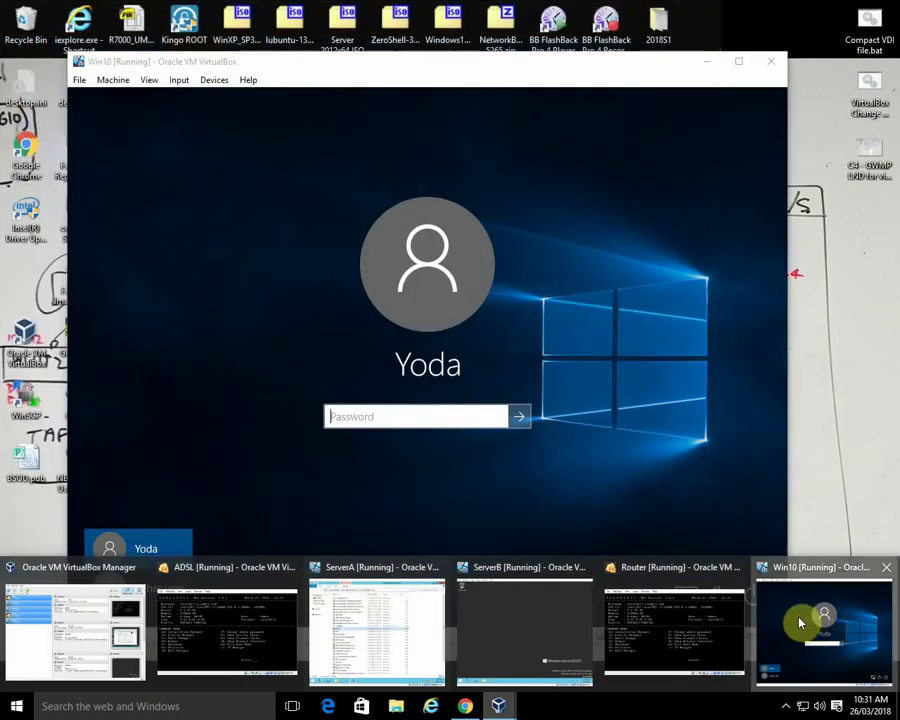
{"action": "left_click", "coordinate": [800, 623]}
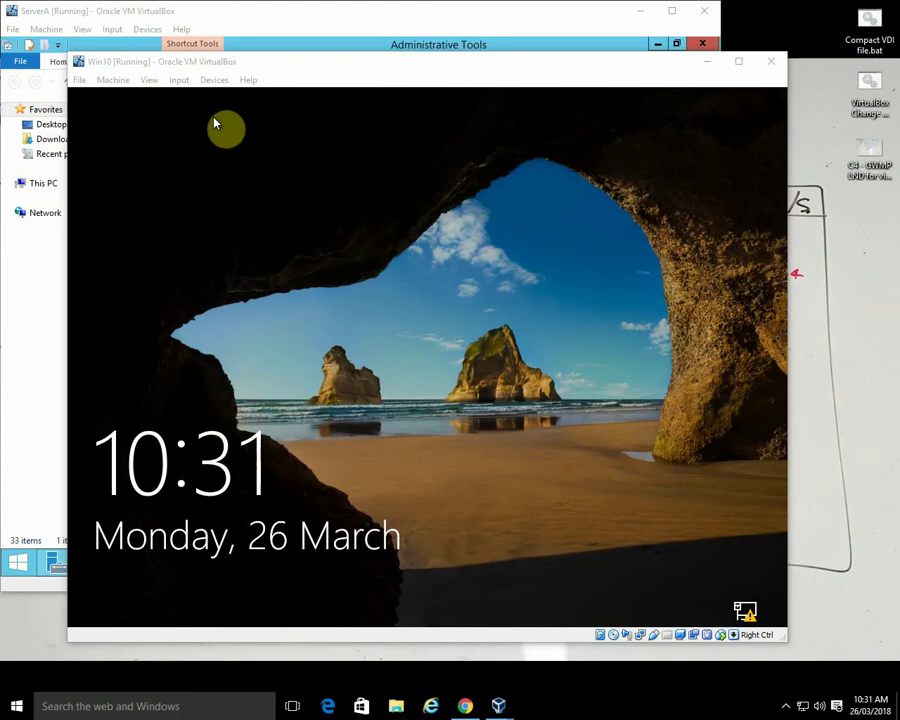
{"action": "left_click", "coordinate": [215, 80]}
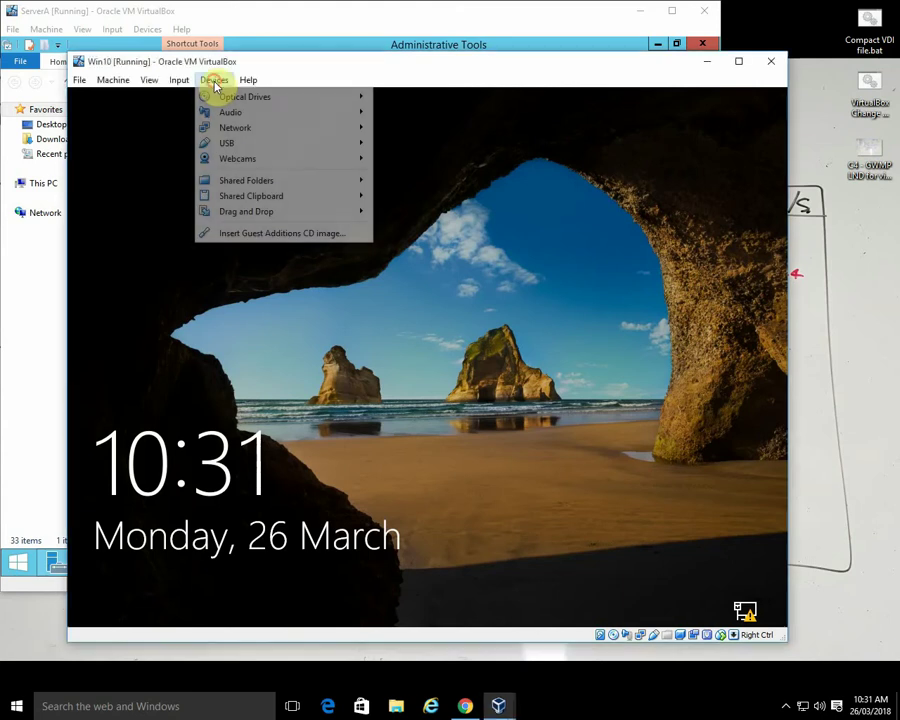
- Change the Win10 VM's Adapter 1 internal network from Switch2 to Switch1
{"action": "mouse_move", "coordinate": [240, 132]}
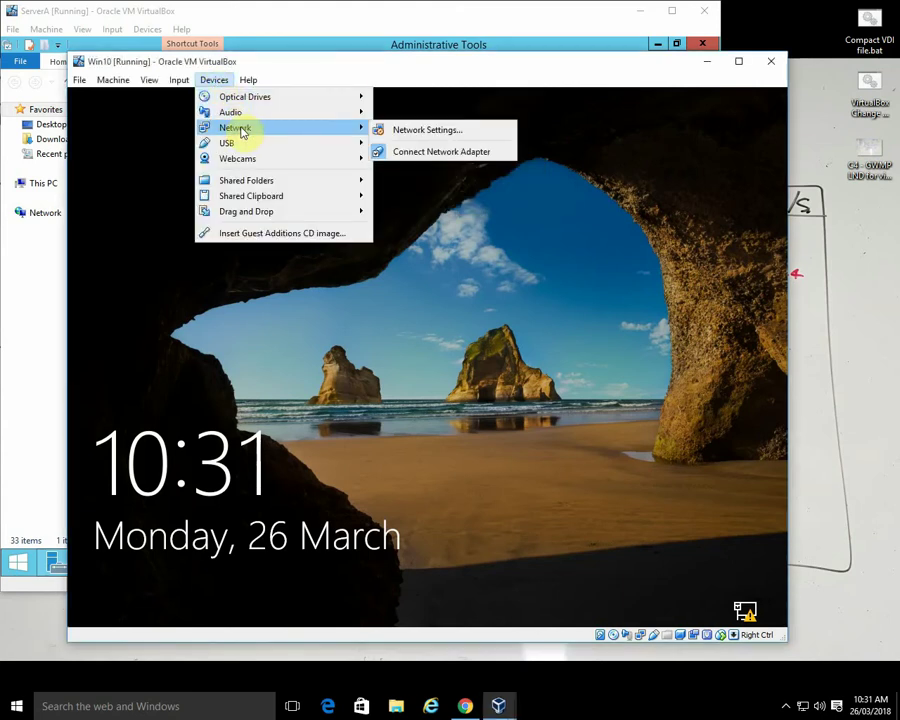
{"action": "left_click", "coordinate": [398, 130]}
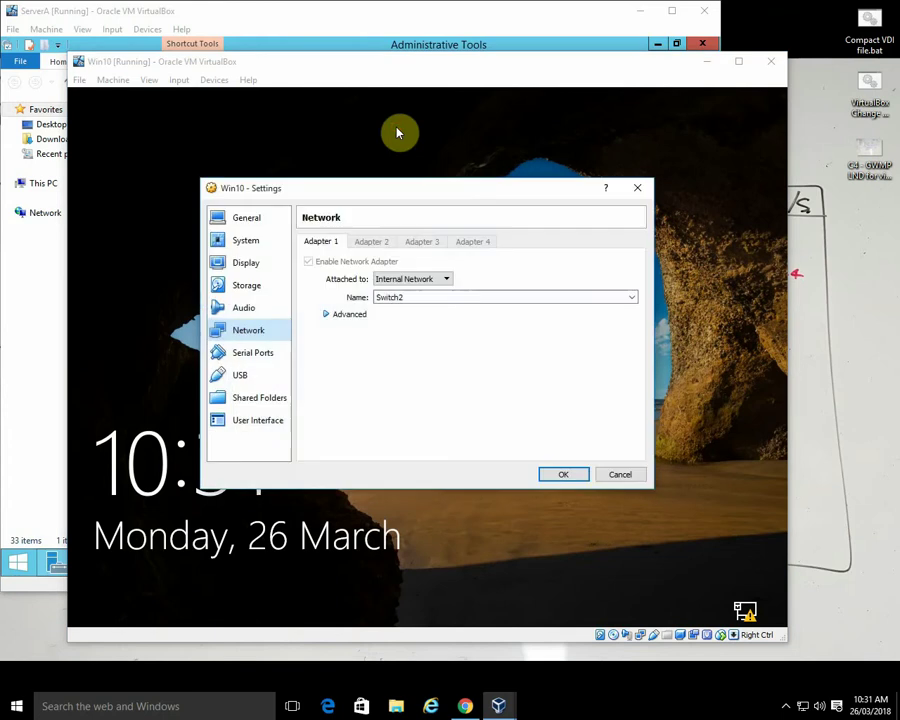
{"action": "double_click", "coordinate": [411, 298]}
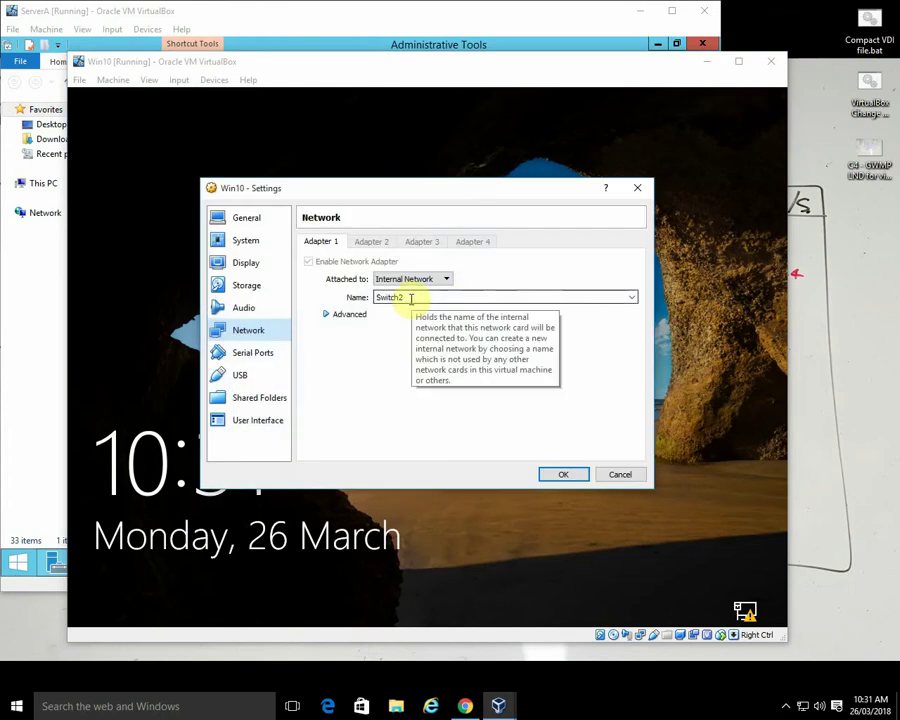
{"action": "left_click", "coordinate": [634, 298]}
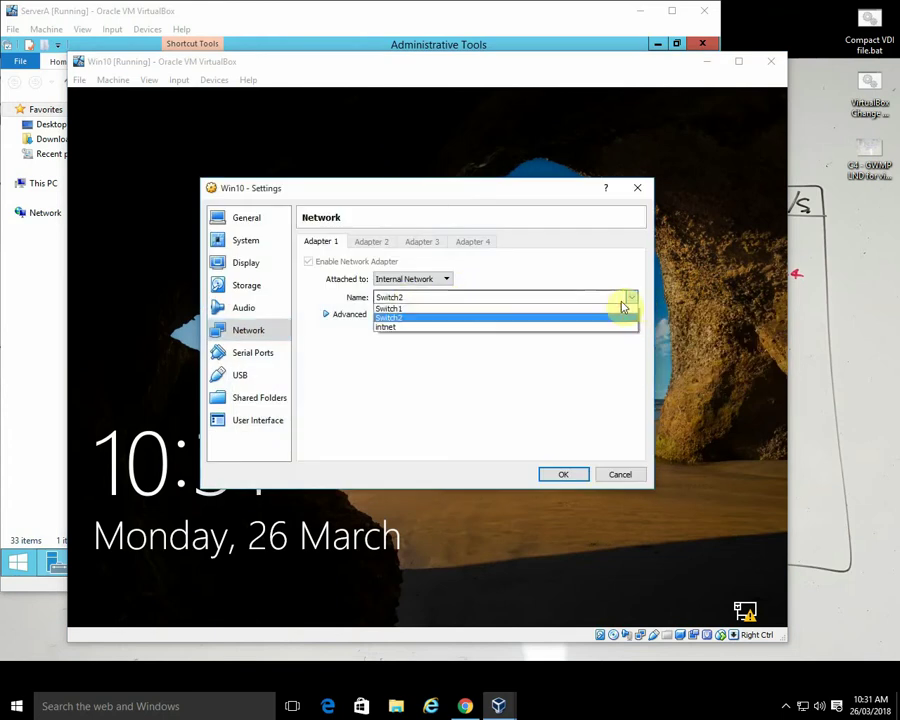
{"action": "left_click", "coordinate": [484, 307]}
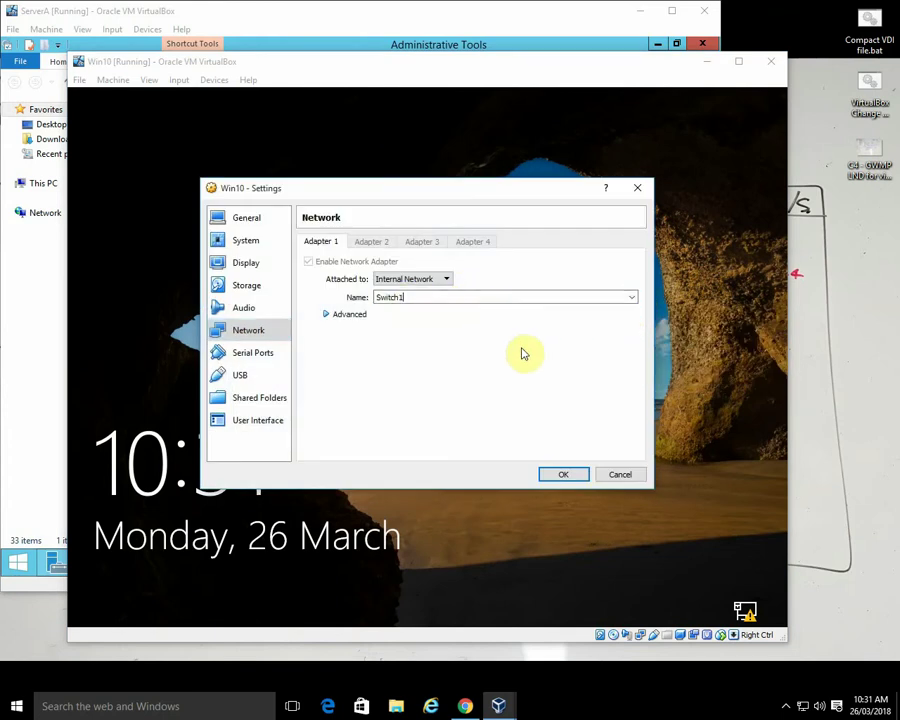
{"action": "left_click", "coordinate": [563, 474]}
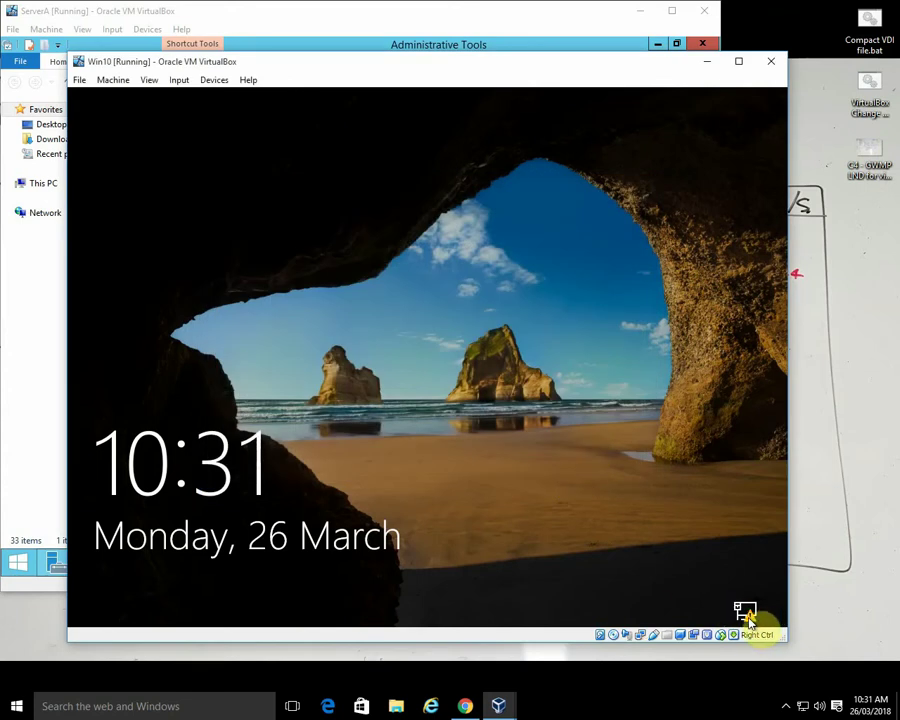
- Open the sign-in screen, choose Other user and enter gwmp\Administrator
{"action": "left_click", "coordinate": [481, 395]}
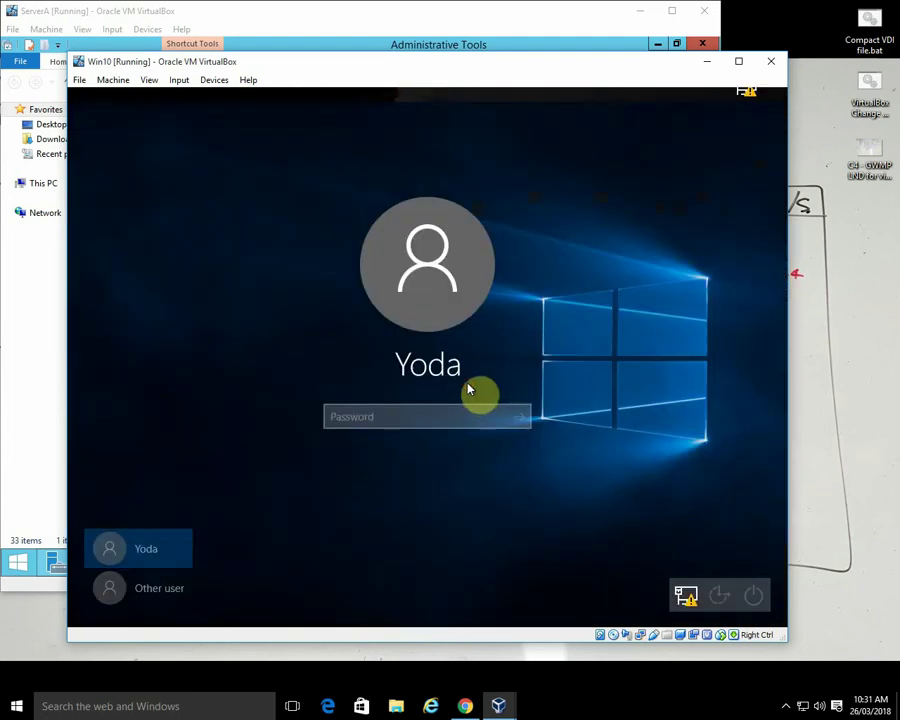
{"action": "left_click", "coordinate": [357, 418]}
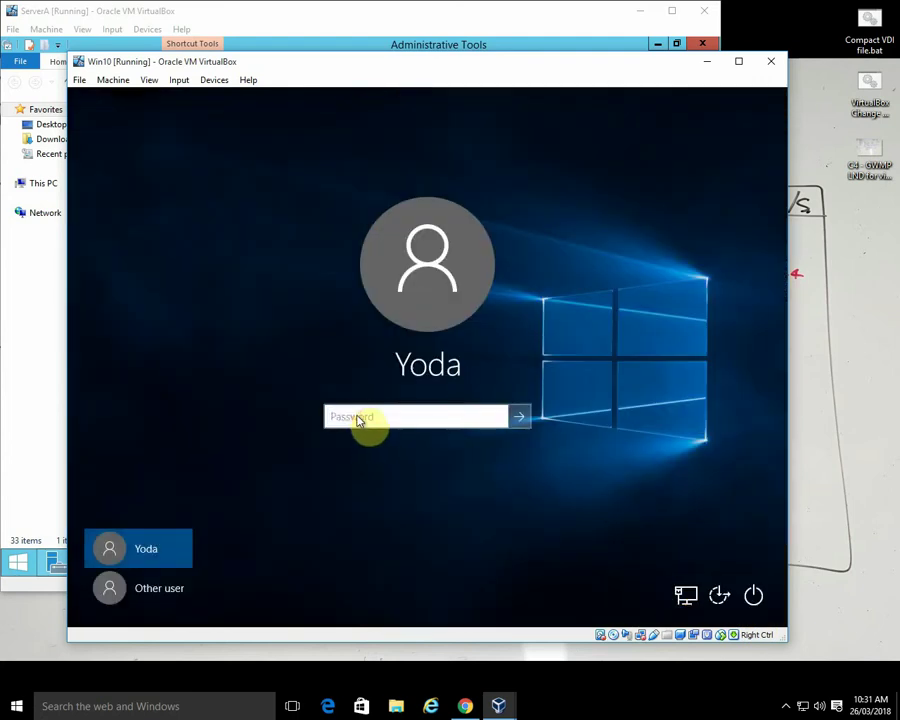
{"action": "left_click", "coordinate": [163, 589]}
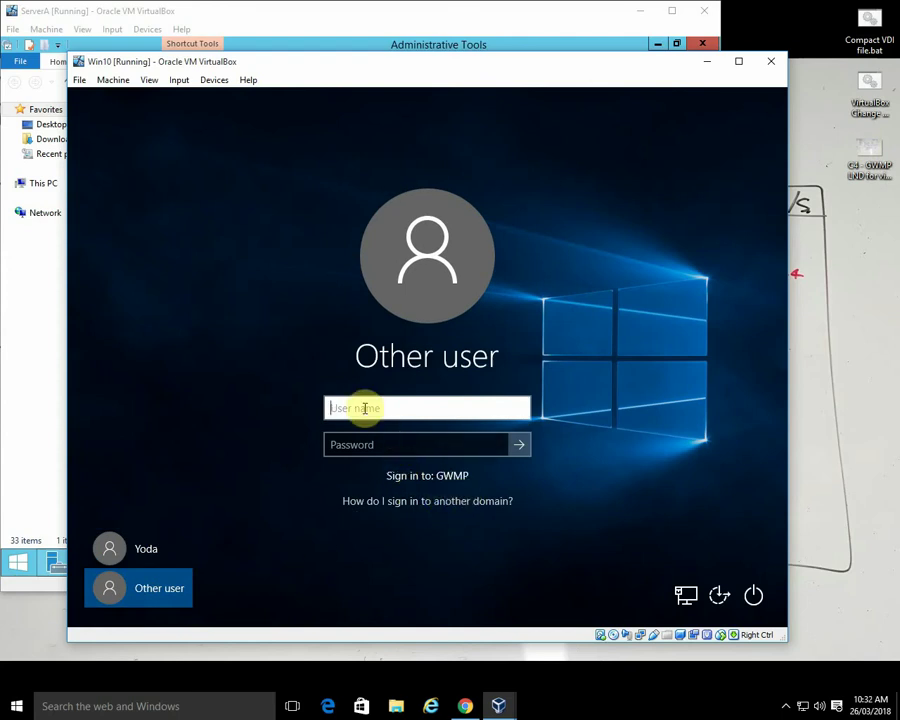
{"action": "type", "text": "Administrator"}
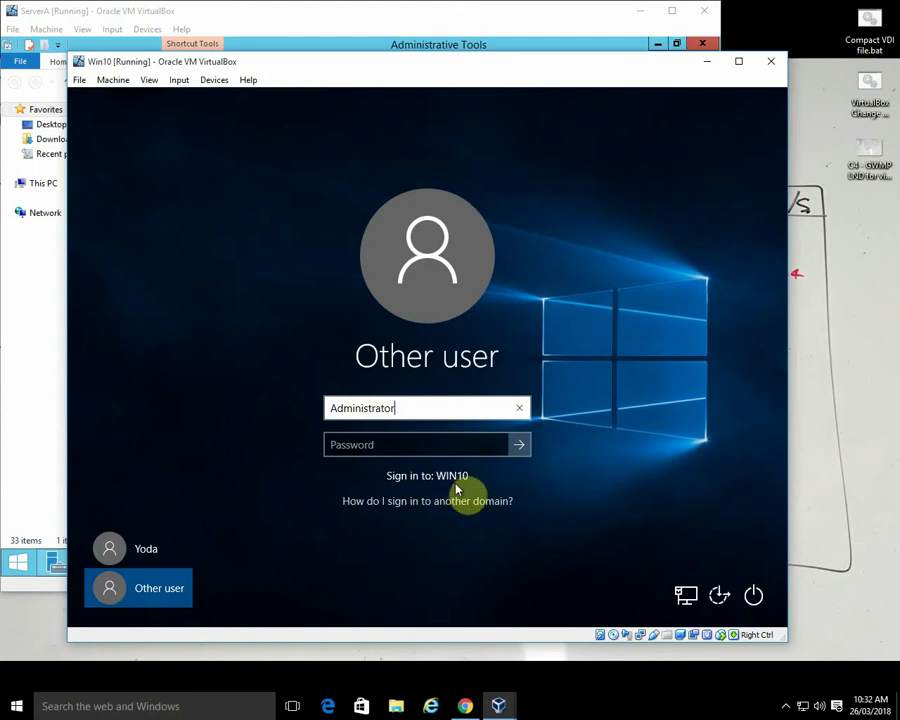
{"action": "double_click", "coordinate": [331, 410]}
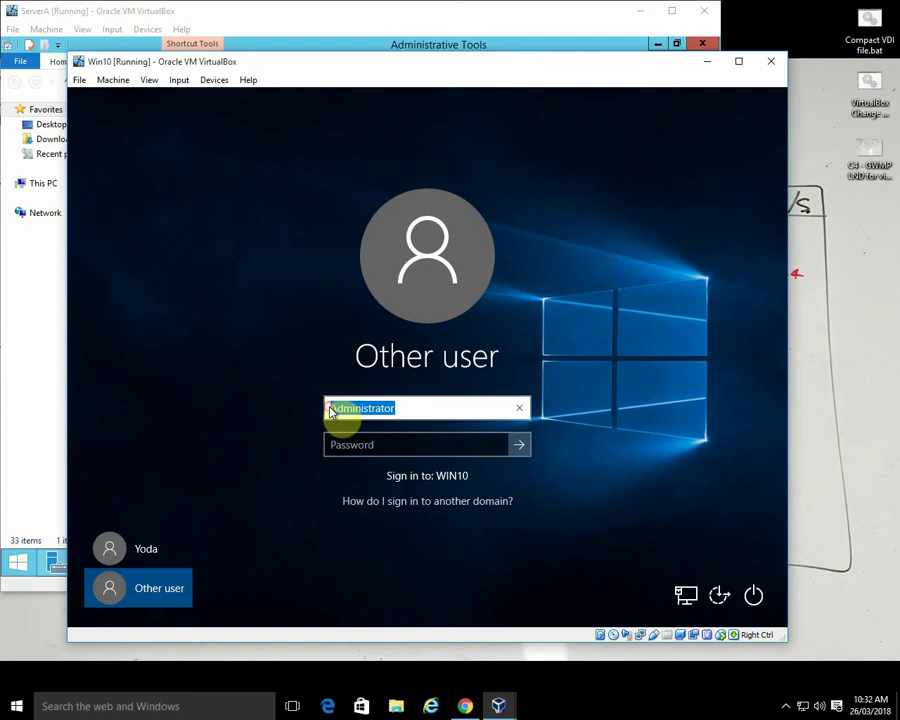
{"action": "left_click", "coordinate": [336, 410]}
{"action": "type", "text": "gwmp"}
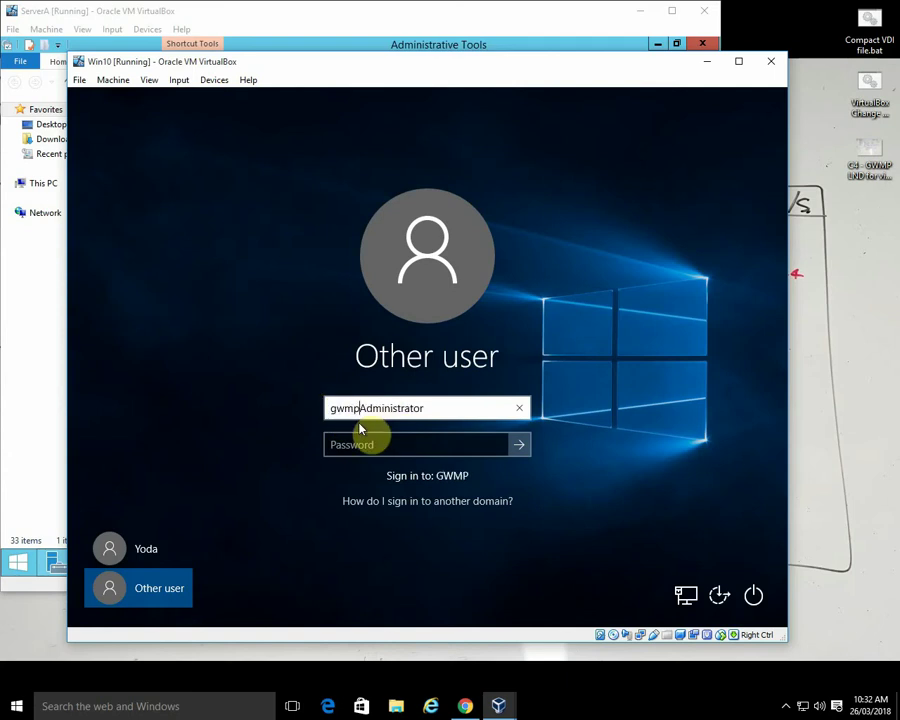
{"action": "type", "text": "\\"}
- Enter the administrator password and sign in
{"action": "left_click", "coordinate": [406, 444]}
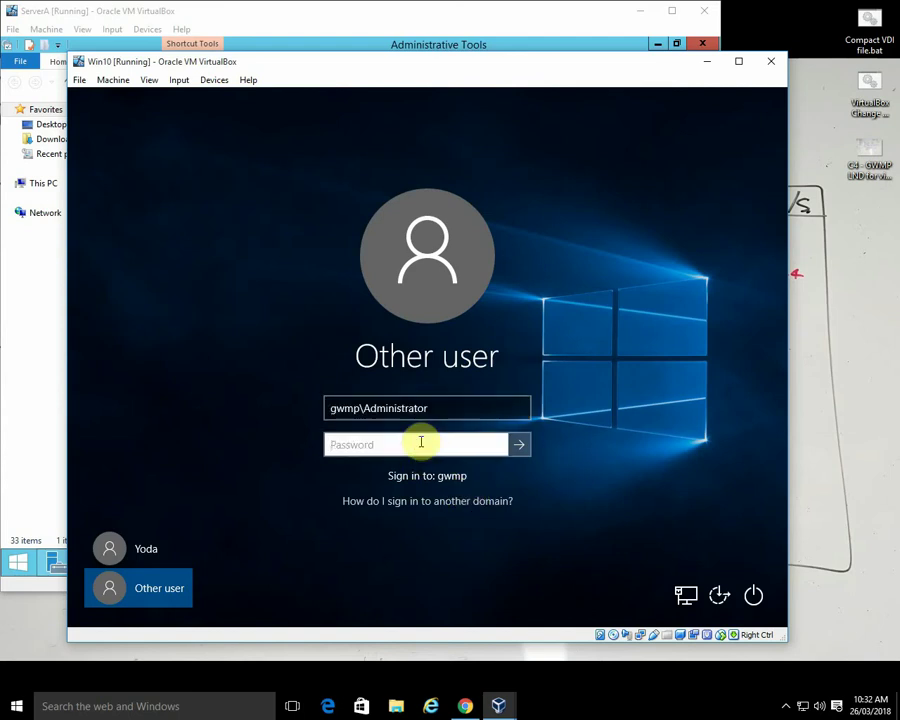
{"action": "type", "text": "P"}
{"action": "key", "text": "BackSpace"}
{"action": "key", "text": "BackSpace"}
{"action": "key", "text": "BackSpace"}
{"action": "key", "text": "BackSpace"}
{"action": "type", "text": "P"}
{"action": "left_click", "coordinate": [520, 444]}
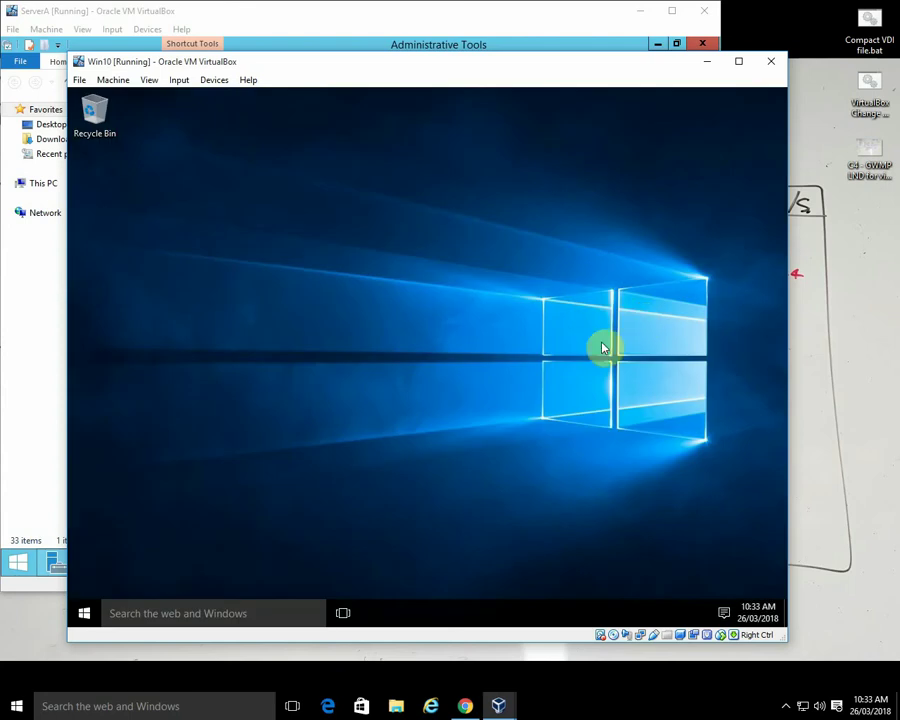
- Search for cmd and open its file location in System32
{"action": "left_click", "coordinate": [85, 614]}
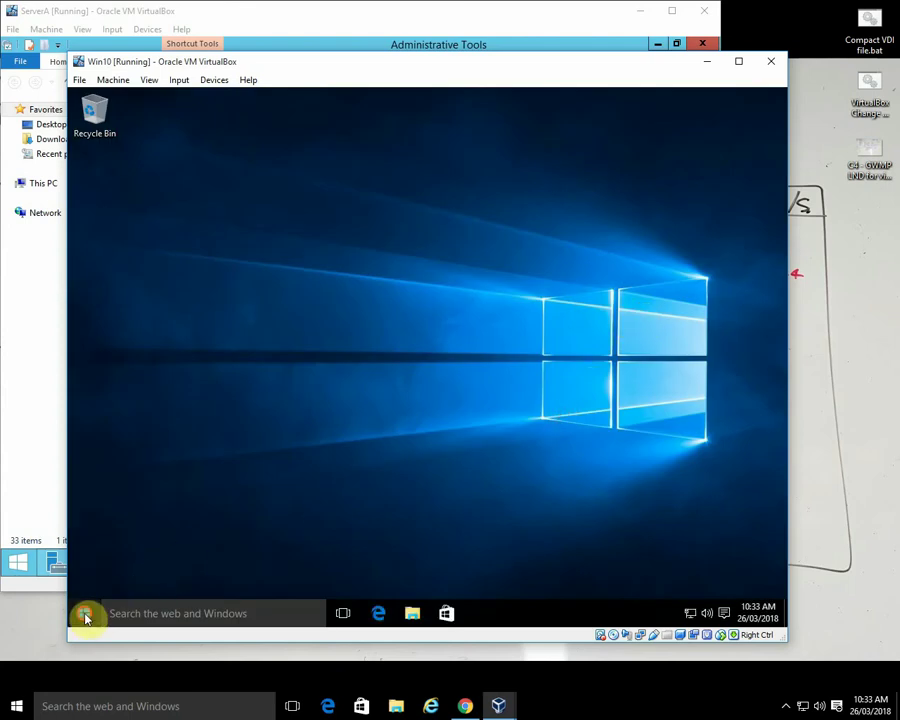
{"action": "left_click", "coordinate": [705, 510]}
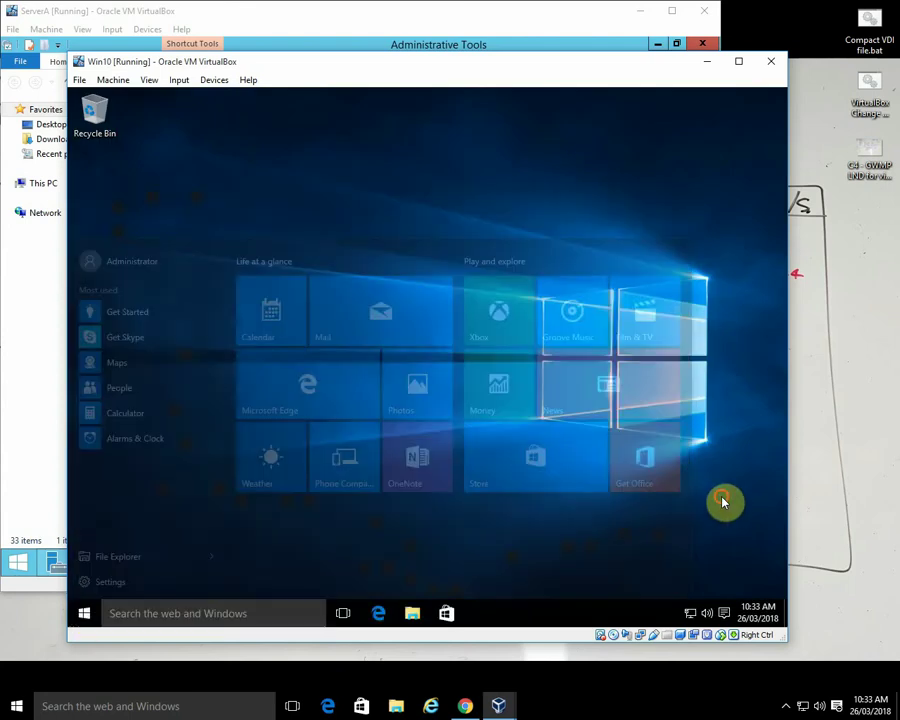
{"action": "left_click", "coordinate": [160, 615]}
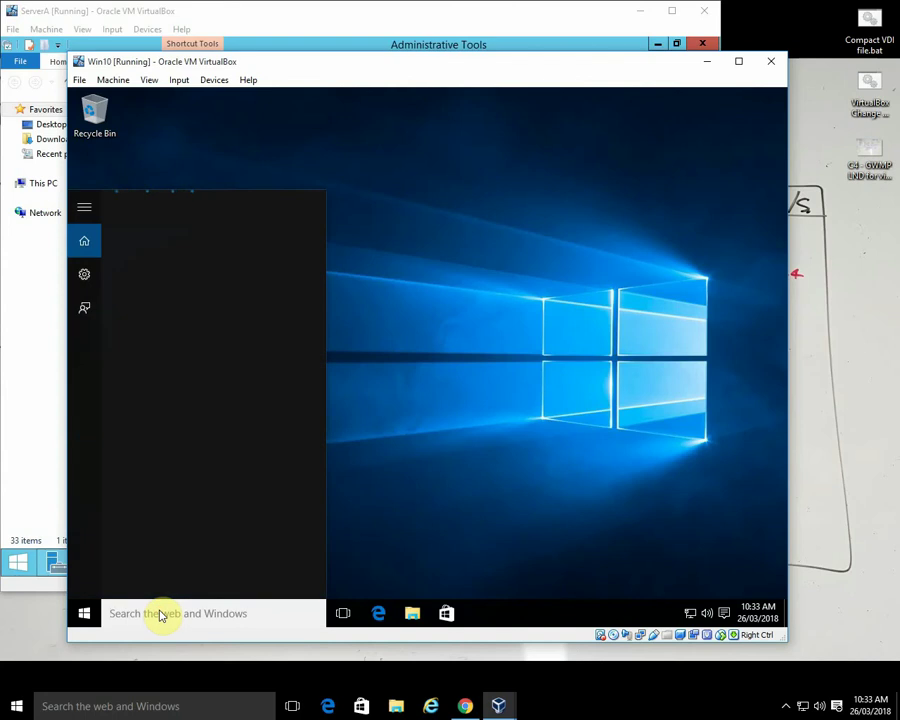
{"action": "type", "text": "cmd"}
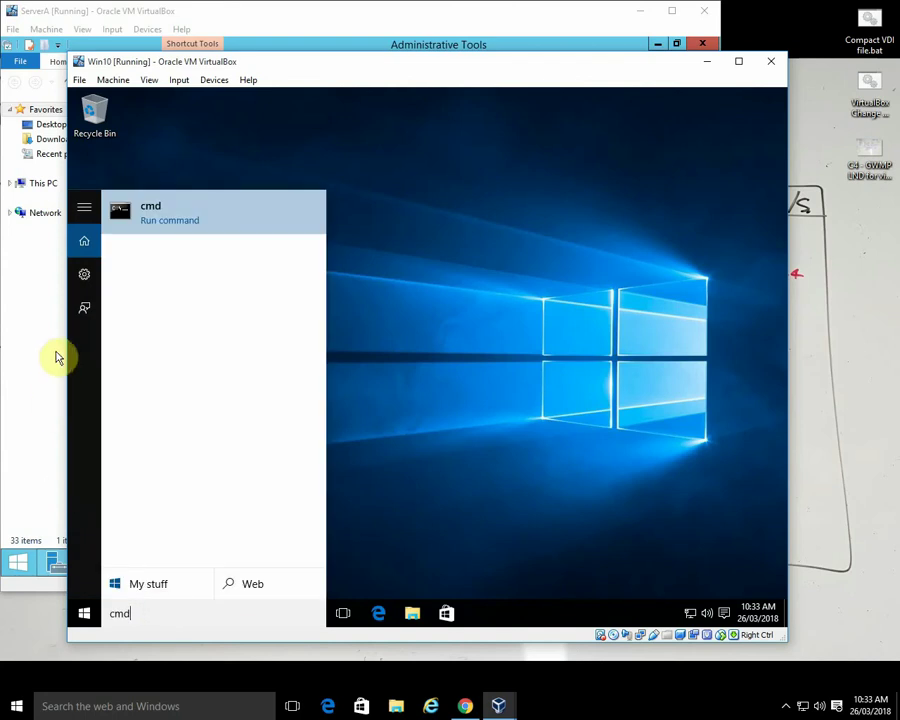
{"action": "right_click", "coordinate": [154, 214]}
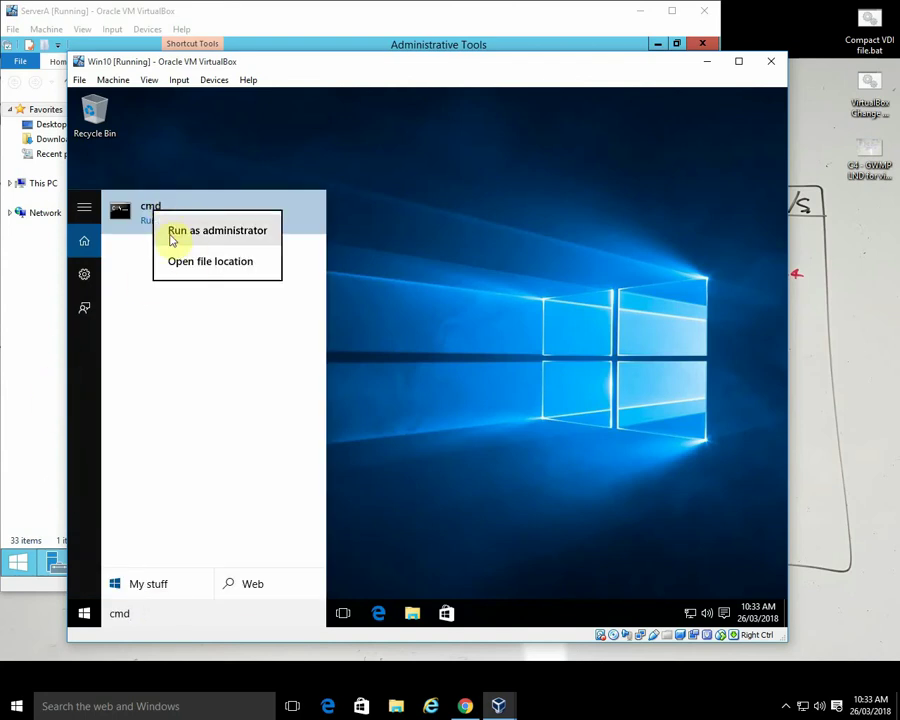
{"action": "left_click", "coordinate": [192, 262]}
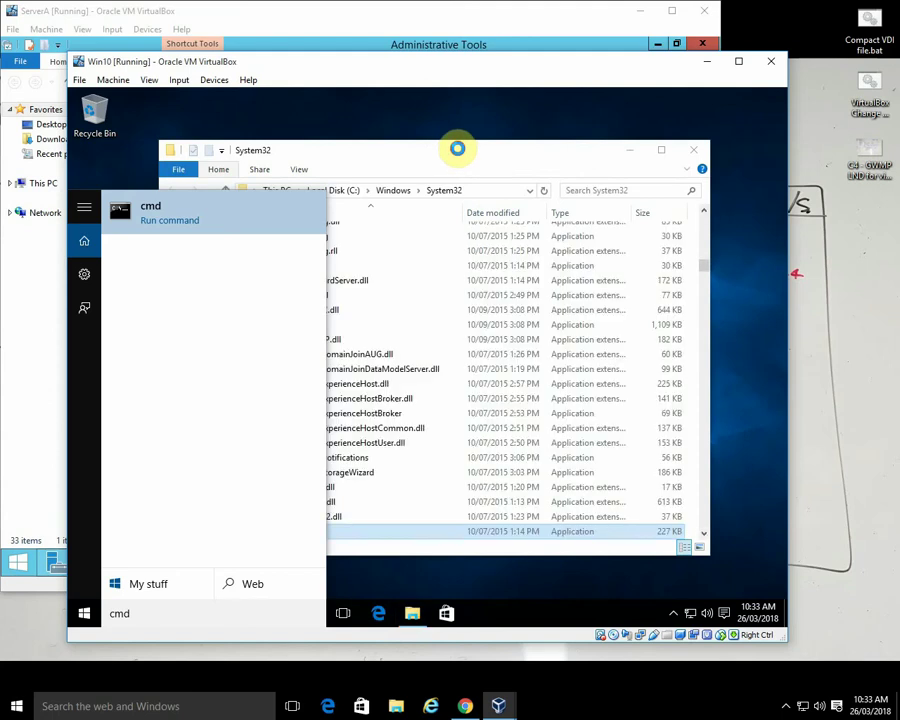
- Send a cmd shortcut to the desktop and close the System32 window
{"action": "right_click", "coordinate": [343, 535]}
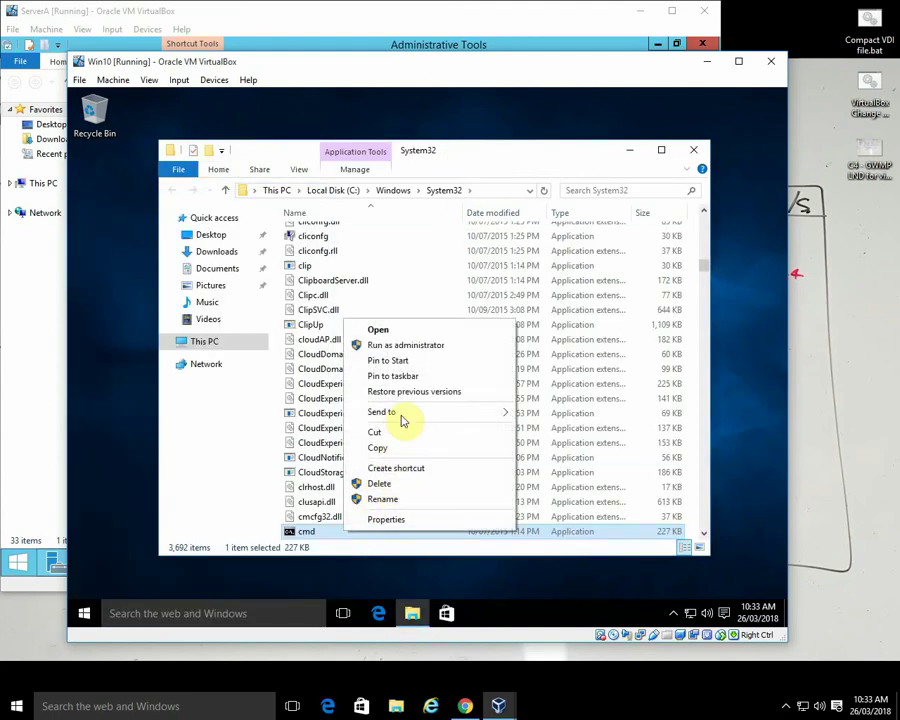
{"action": "mouse_move", "coordinate": [462, 416]}
{"action": "left_click", "coordinate": [540, 428]}
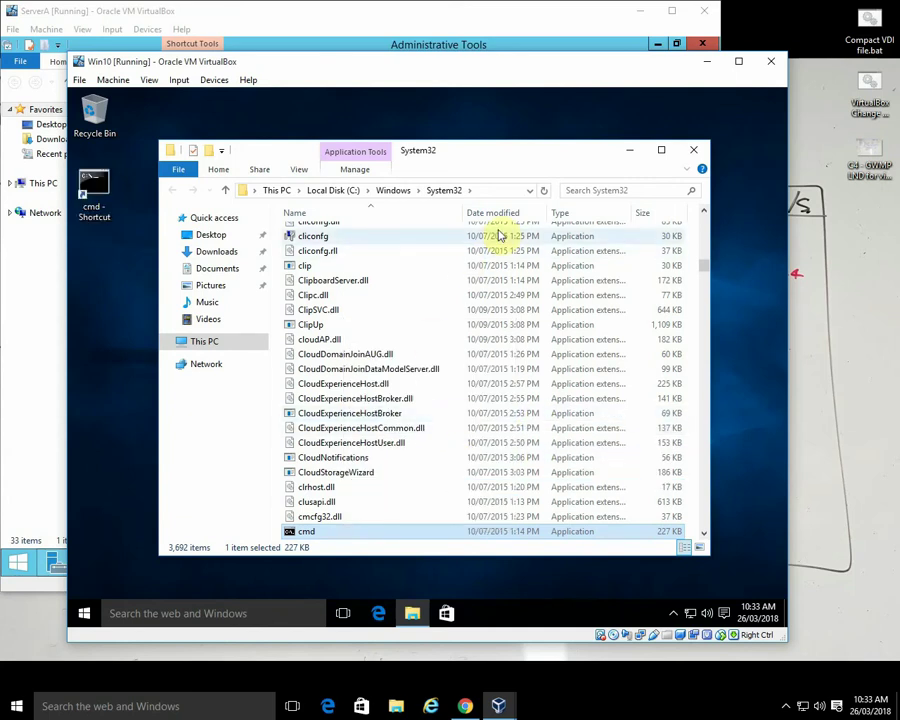
{"action": "left_click", "coordinate": [694, 150]}
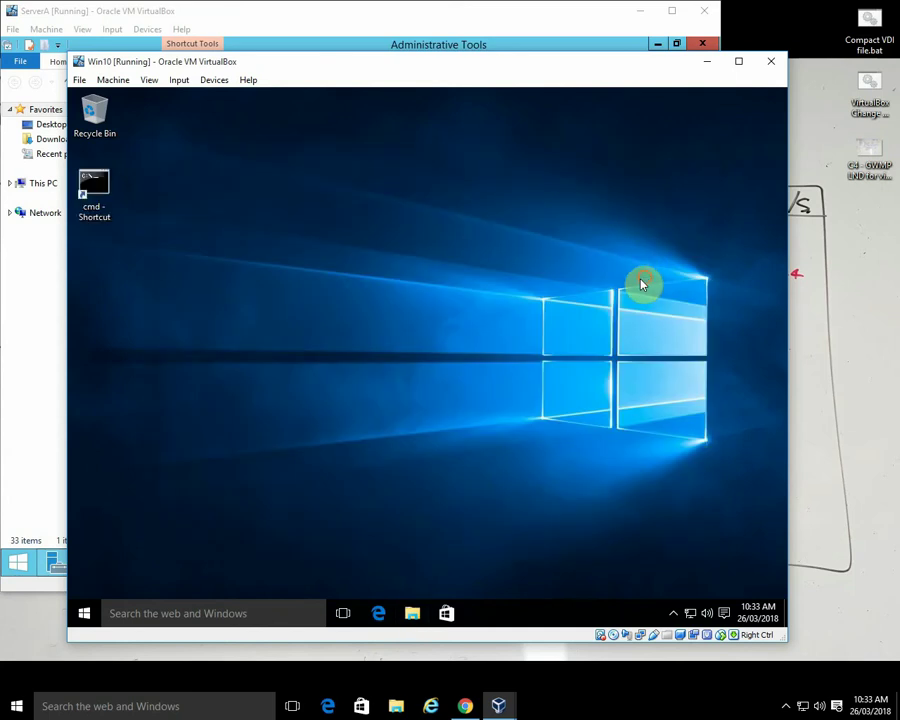
- Launch the administrator command prompt from the shortcut and set its font size to 24
{"action": "double_click", "coordinate": [95, 193]}
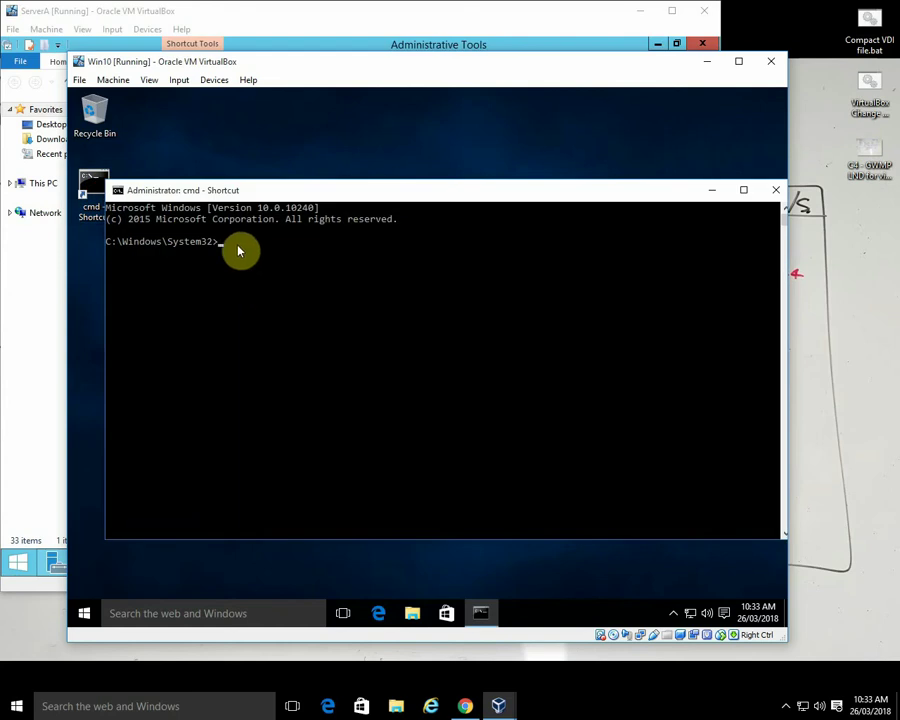
{"action": "right_click", "coordinate": [167, 190]}
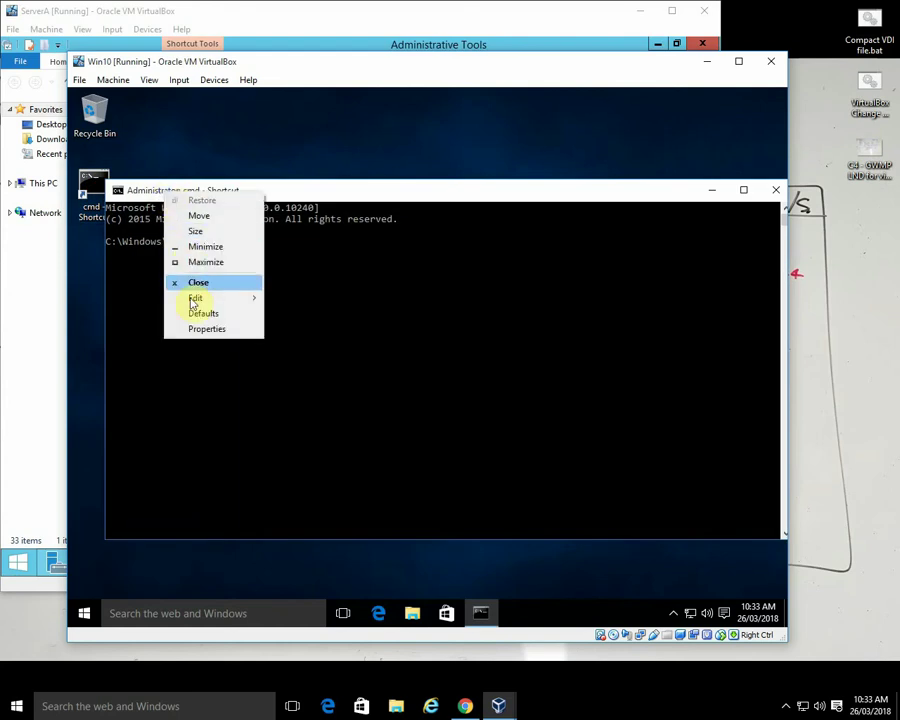
{"action": "left_click", "coordinate": [199, 330]}
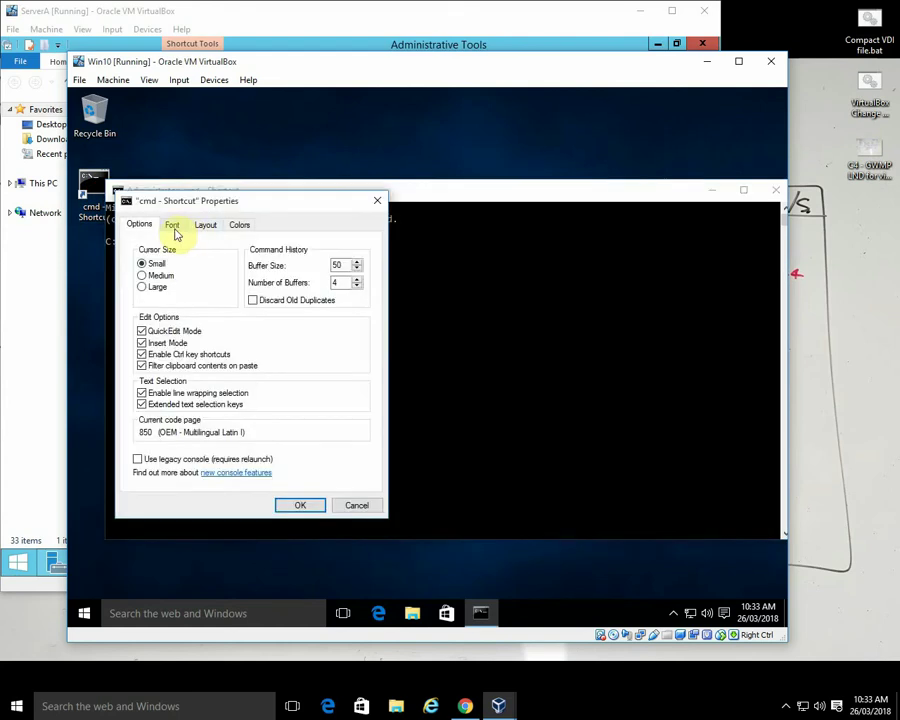
{"action": "left_click", "coordinate": [173, 226]}
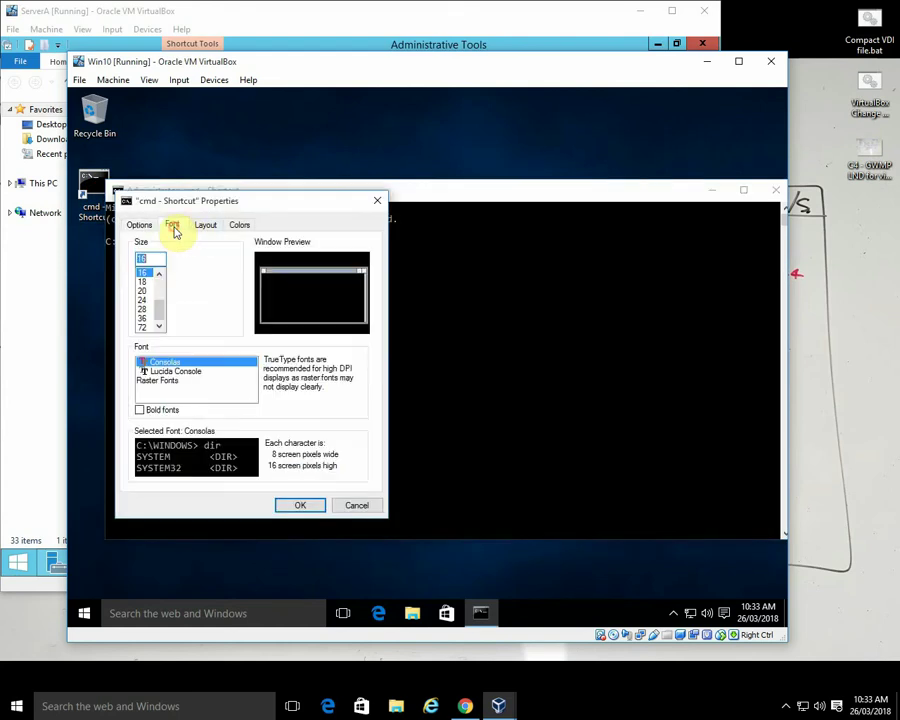
{"action": "left_click", "coordinate": [145, 305]}
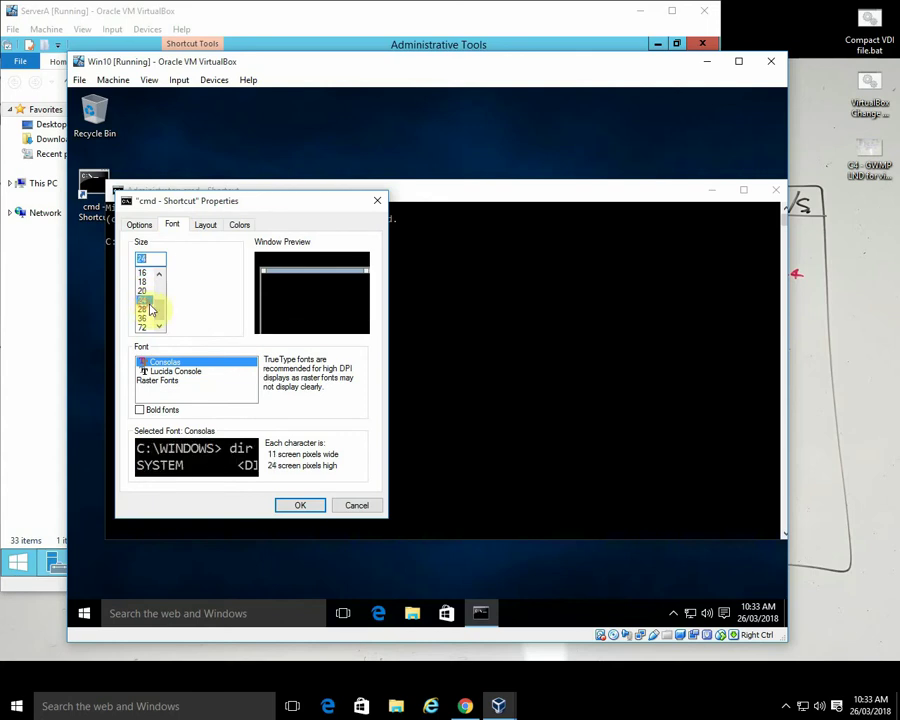
{"action": "left_click", "coordinate": [300, 504]}
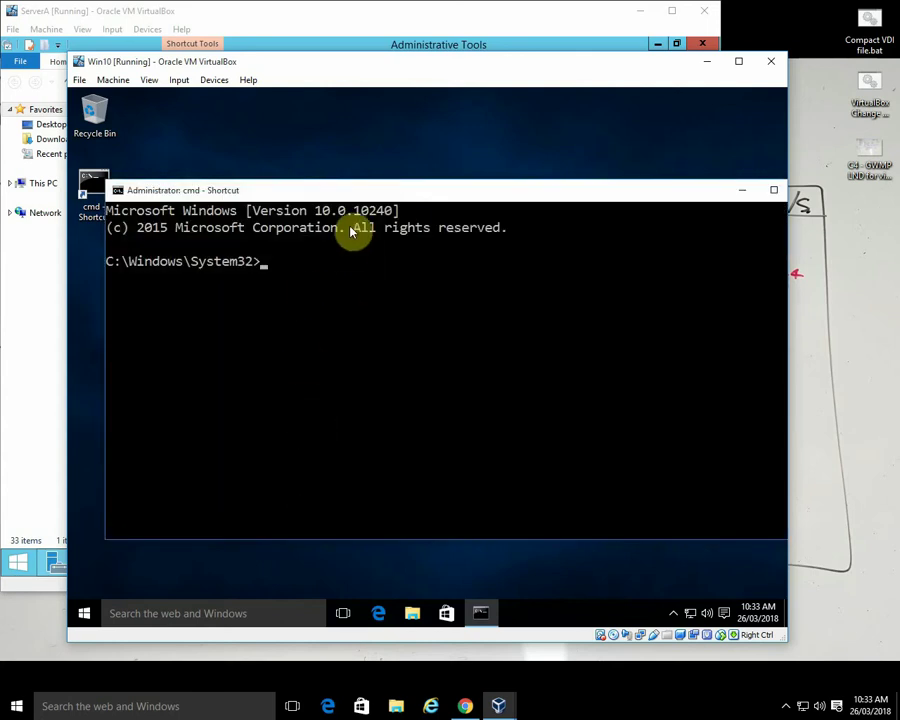
{"action": "left_click_drag", "start_coordinate": [367, 190], "coordinate": [341, 173]}
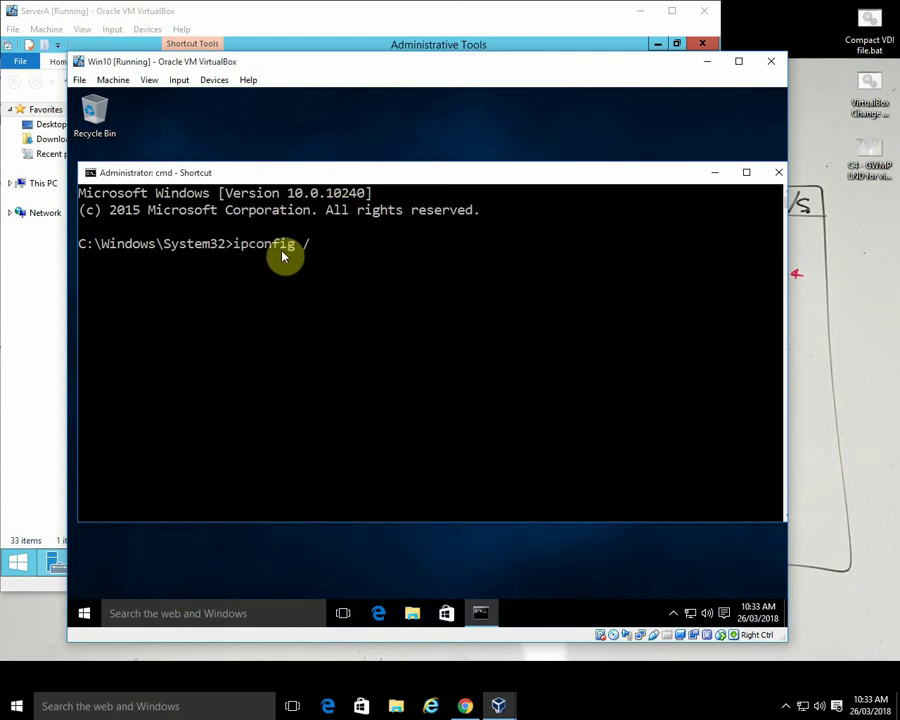
{"action": "key", "text": "Return"}
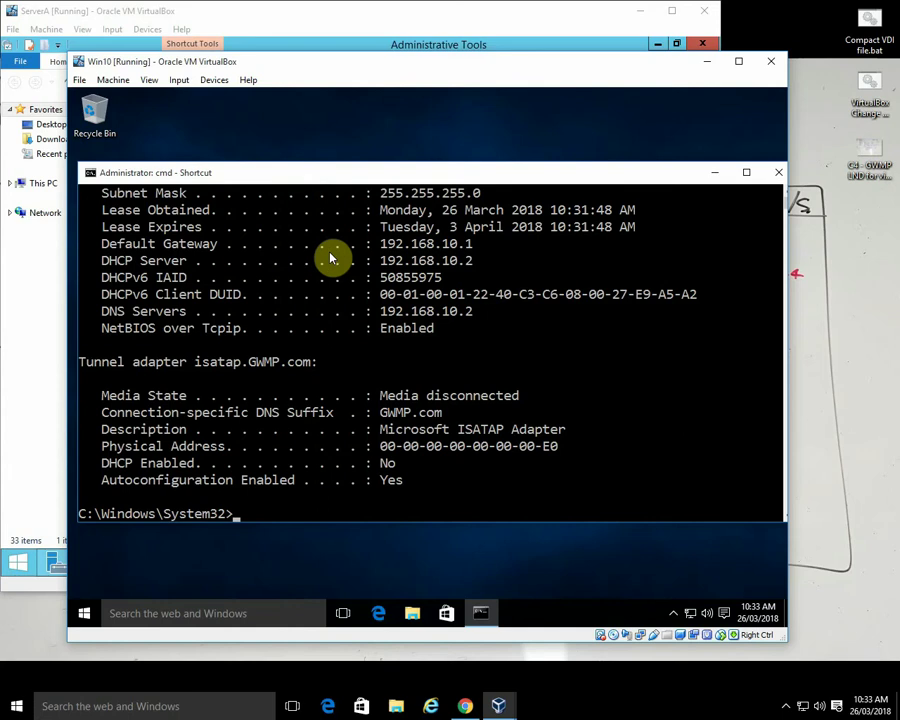
{"action": "scroll", "coordinate": [440, 290], "scroll_direction": "up", "scroll_amount": 1}
{"action": "scroll", "coordinate": [446, 296], "scroll_direction": "up", "scroll_amount": 1}
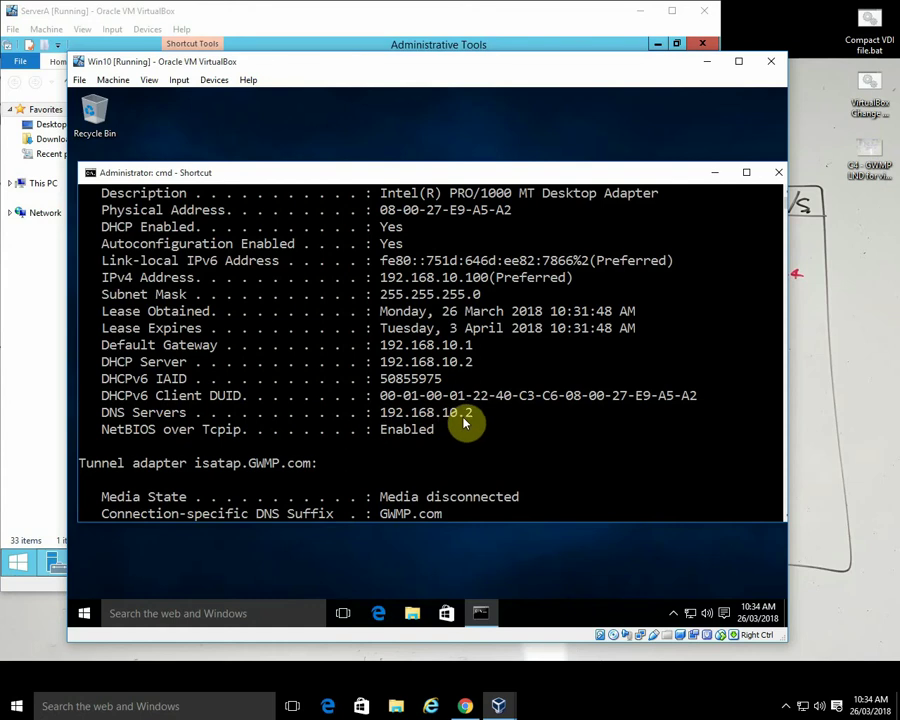
{"action": "scroll", "coordinate": [495, 425], "scroll_direction": "down", "scroll_amount": 3}
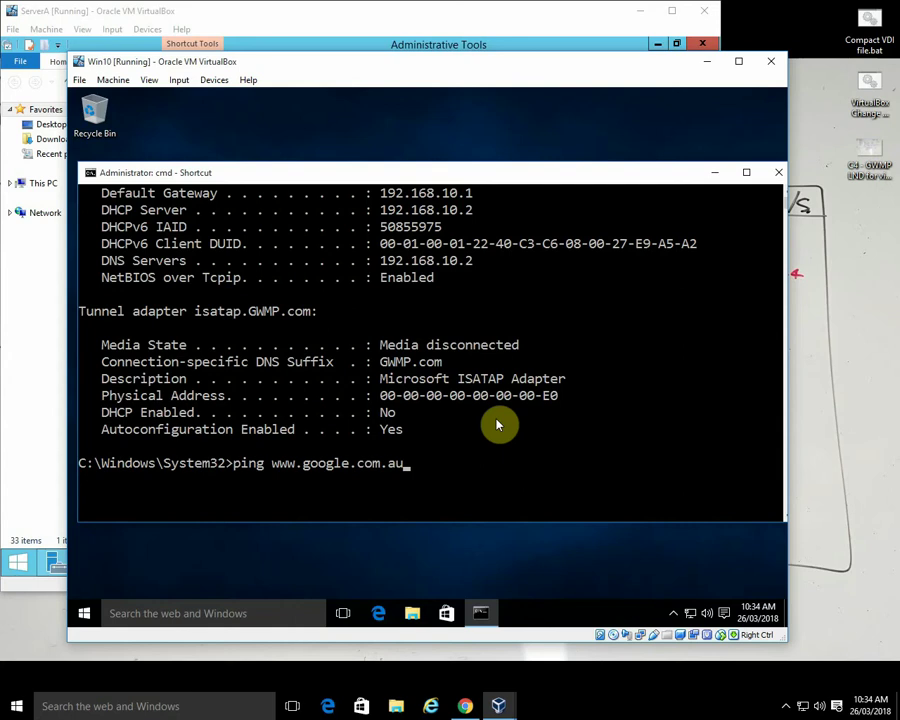
{"action": "key", "text": "Return"}
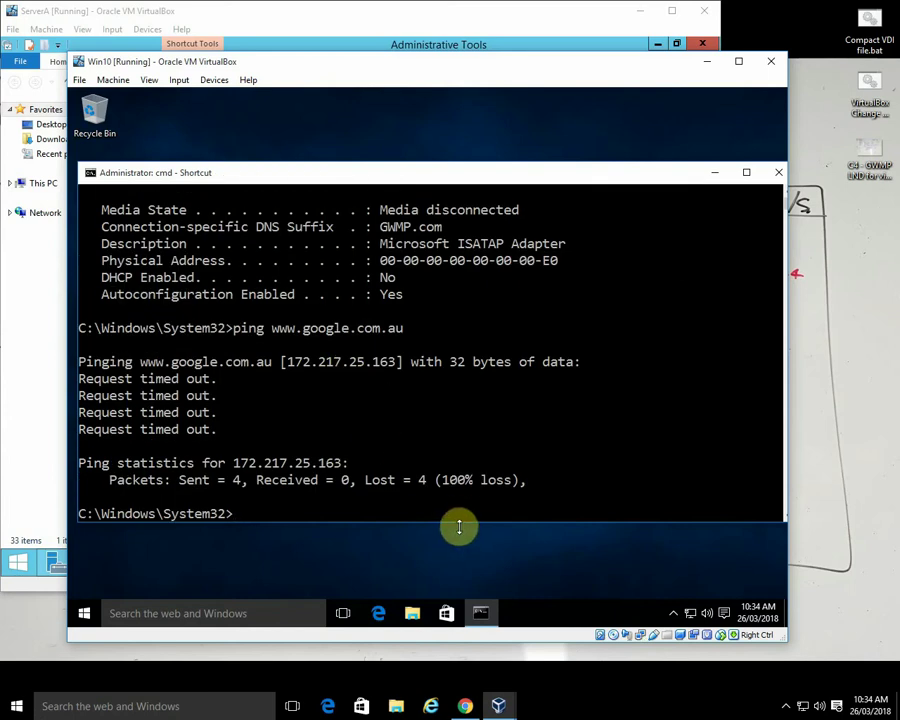
- On ServerA, open DNS Manager and browse the reverse and forward lookup zones, including GWMP.com
{"action": "left_click", "coordinate": [303, 15]}
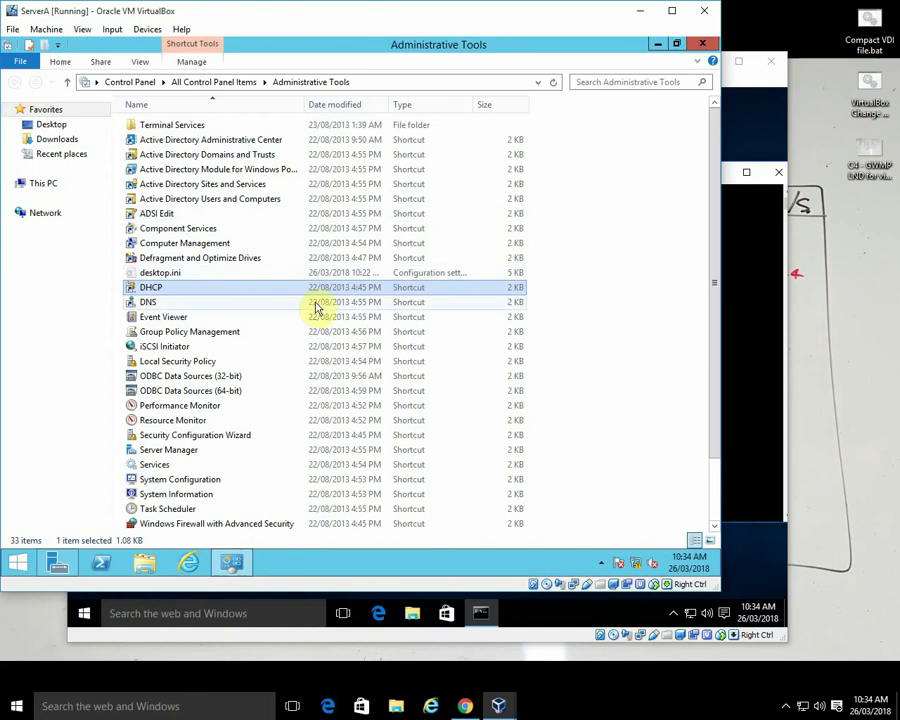
{"action": "double_click", "coordinate": [153, 305]}
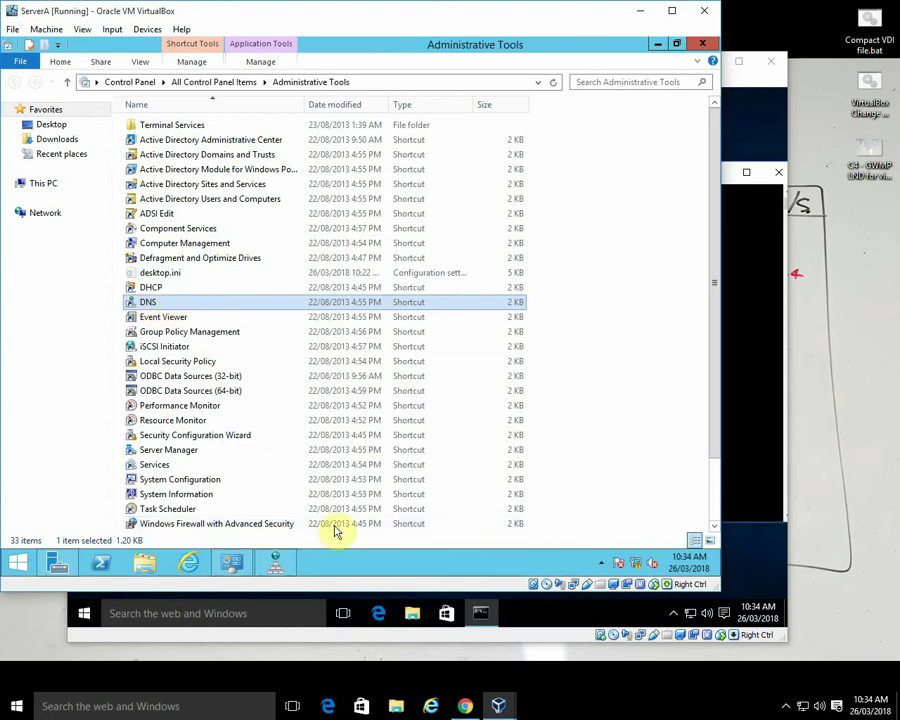
{"action": "left_click", "coordinate": [657, 44]}
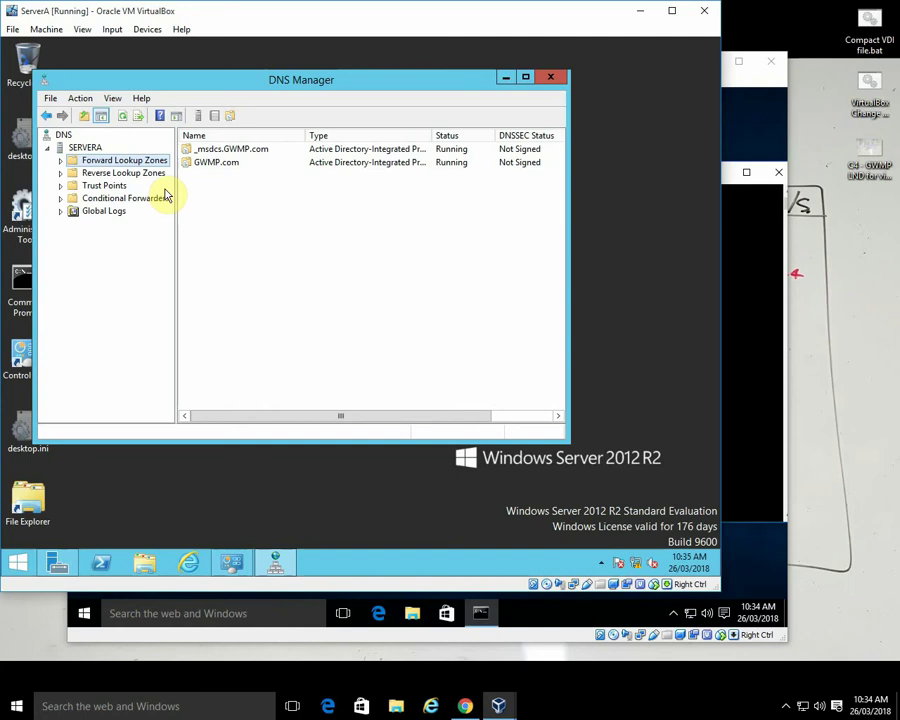
{"action": "left_click", "coordinate": [95, 176]}
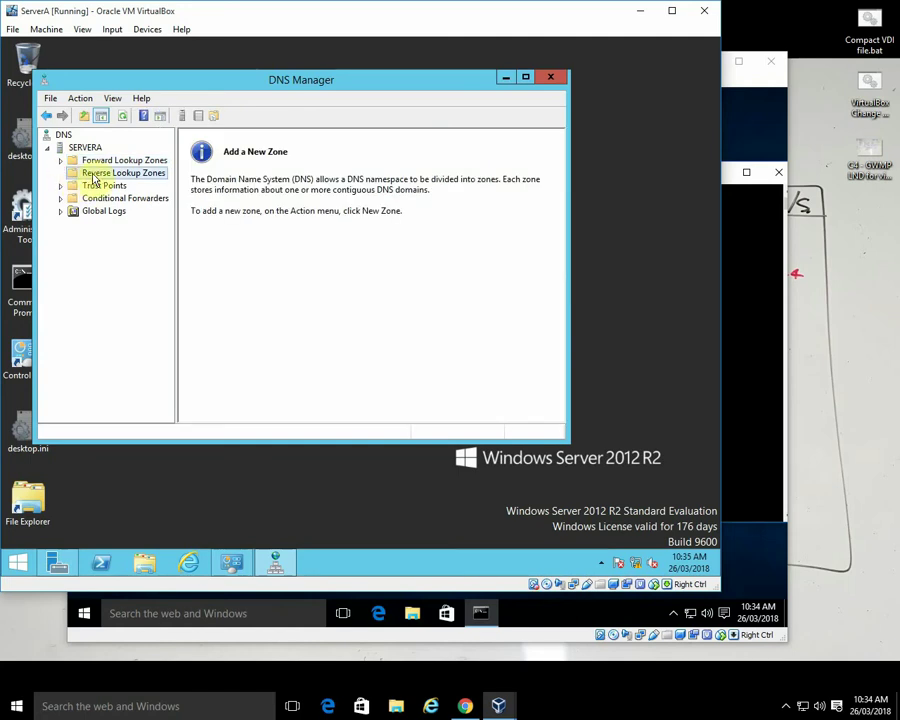
{"action": "double_click", "coordinate": [100, 161]}
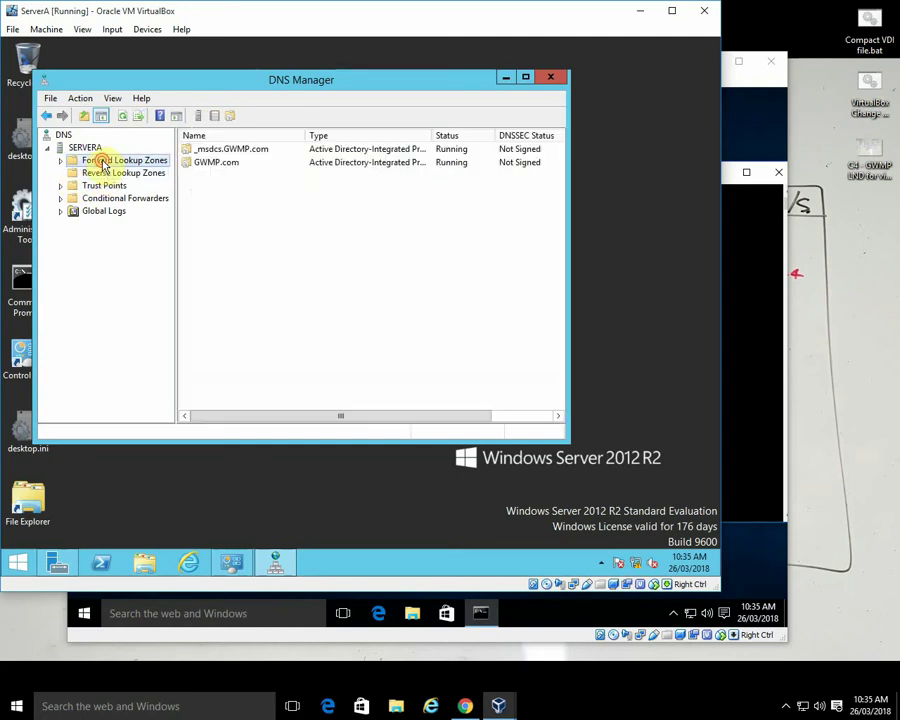
{"action": "double_click", "coordinate": [218, 162]}
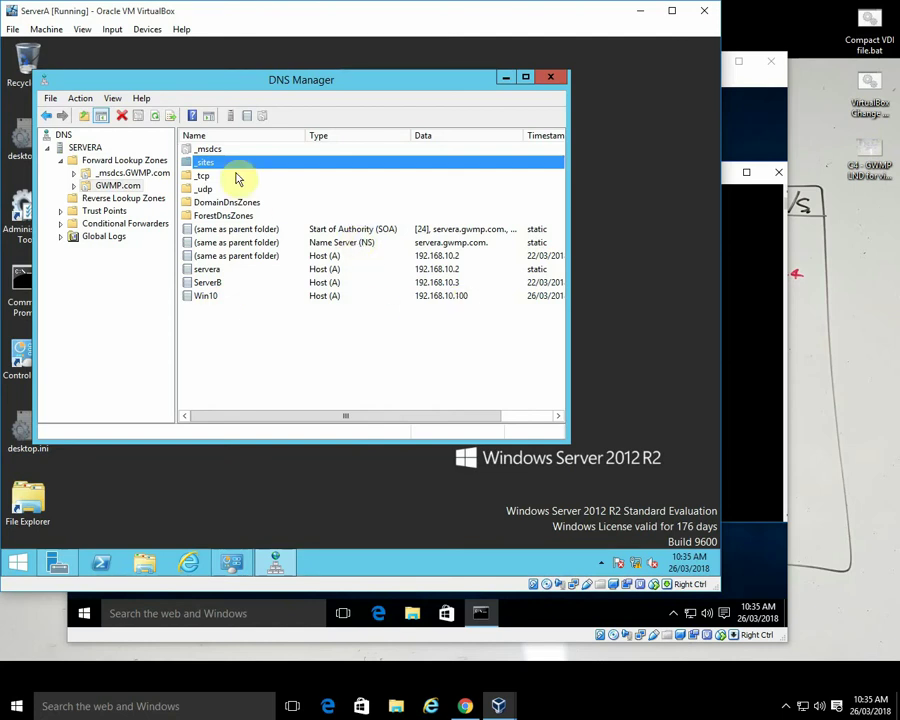
- Open SERVERA's properties to view forwarders 192.168.47.1 and 172.25.104.12
{"action": "left_click", "coordinate": [86, 149]}
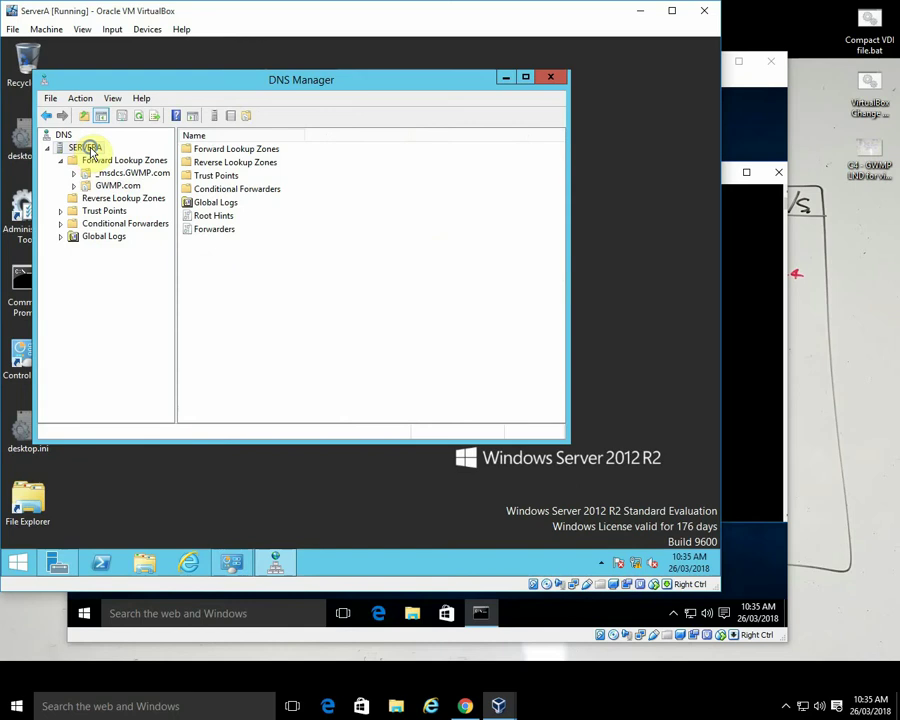
{"action": "right_click", "coordinate": [90, 151]}
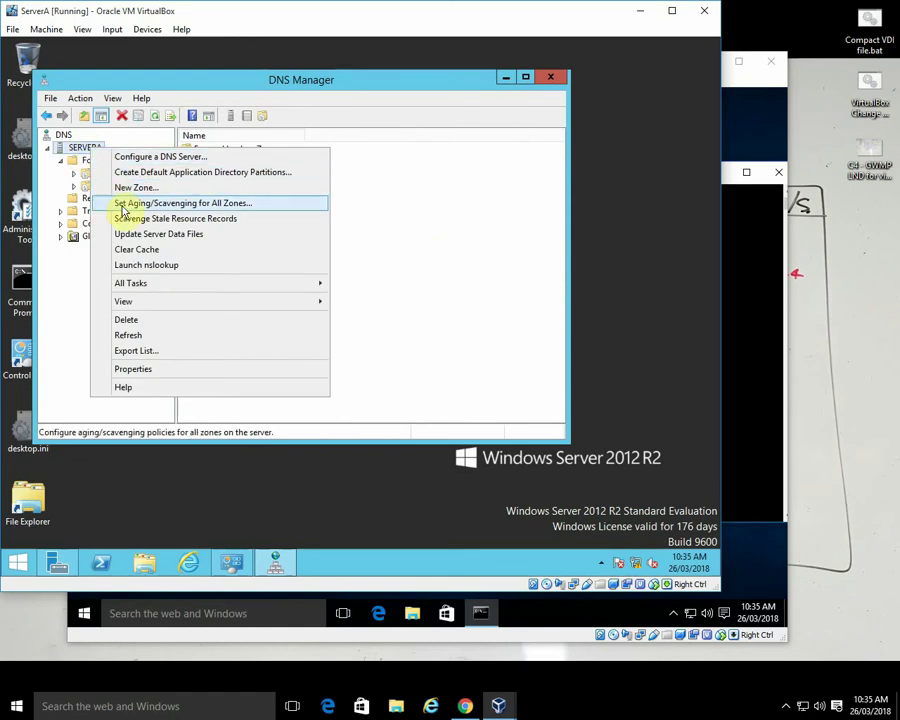
{"action": "left_click", "coordinate": [155, 368]}
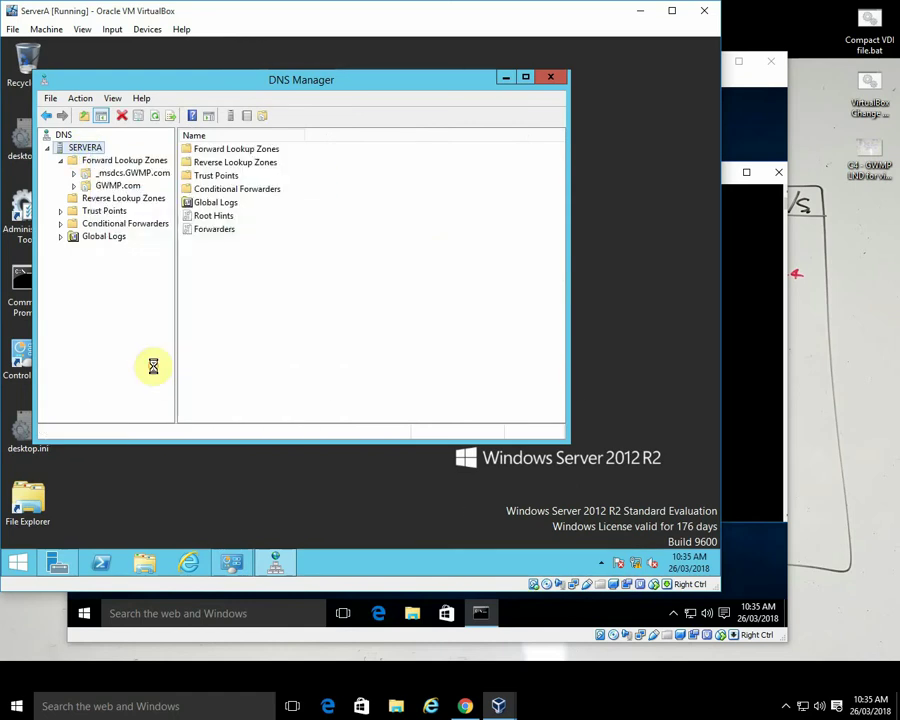
{"action": "left_click", "coordinate": [266, 135]}
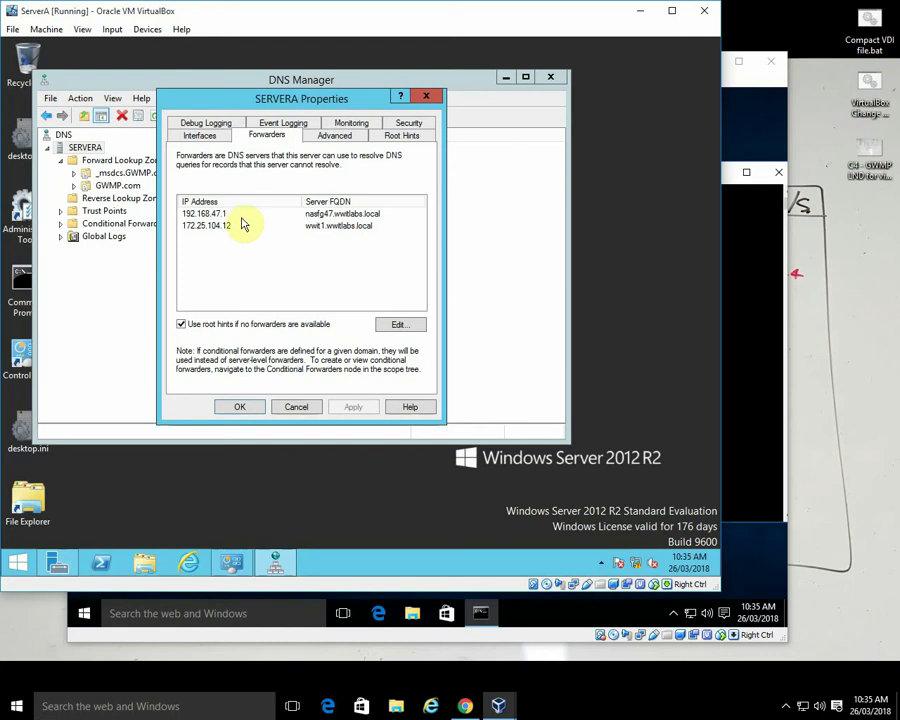
{"action": "right_click", "coordinate": [636, 565]}
- Open Network and Sharing Center and review the Ethernet connection's status, properties and details
{"action": "left_click", "coordinate": [636, 564]}
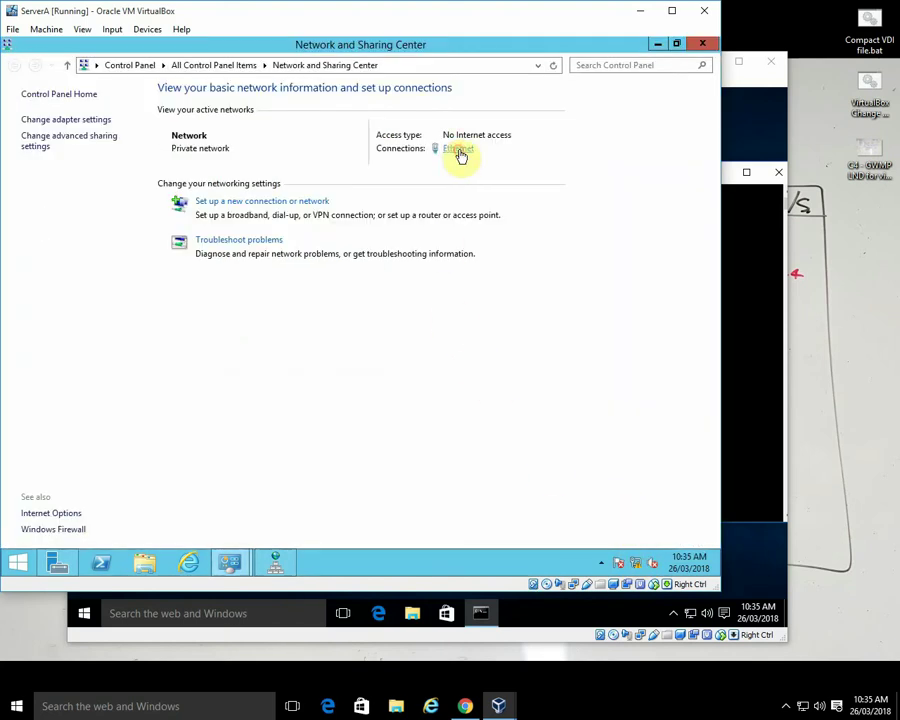
{"action": "left_click", "coordinate": [459, 151]}
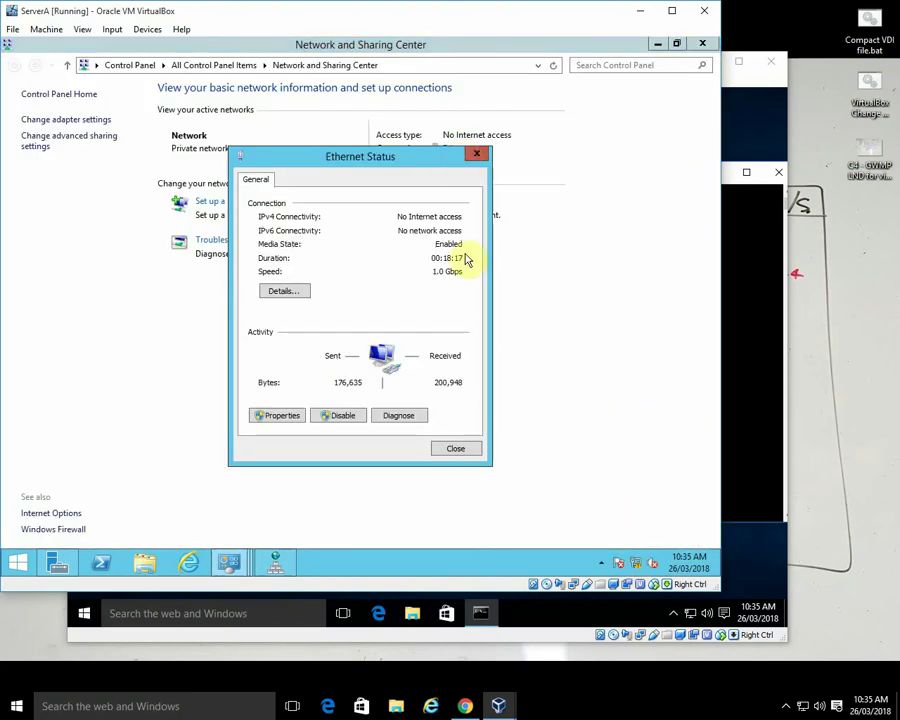
{"action": "left_click", "coordinate": [281, 416]}
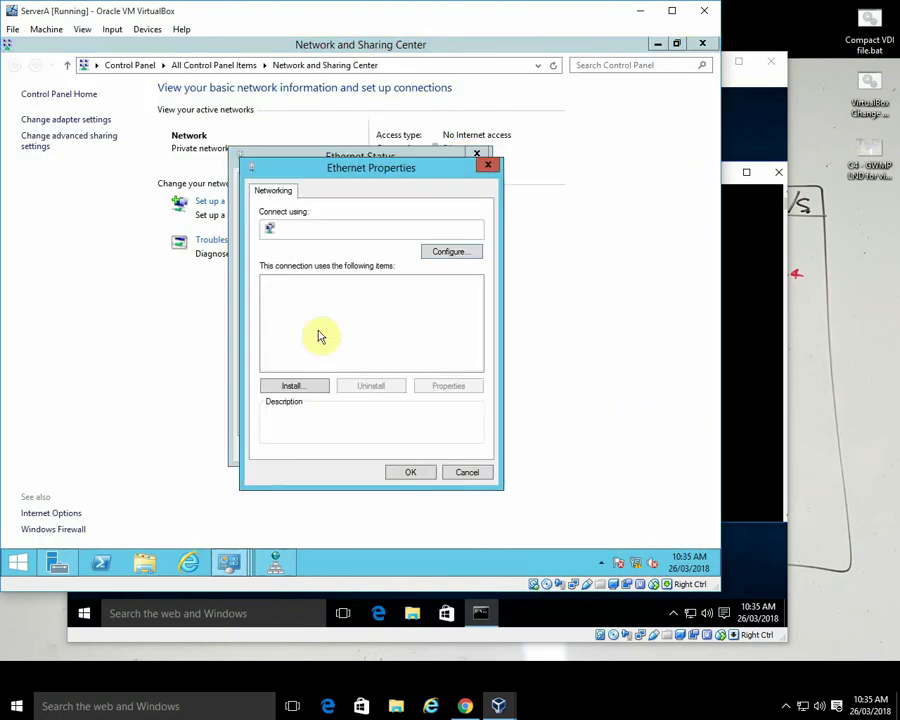
{"action": "left_click", "coordinate": [463, 474]}
{"action": "left_click", "coordinate": [281, 291]}
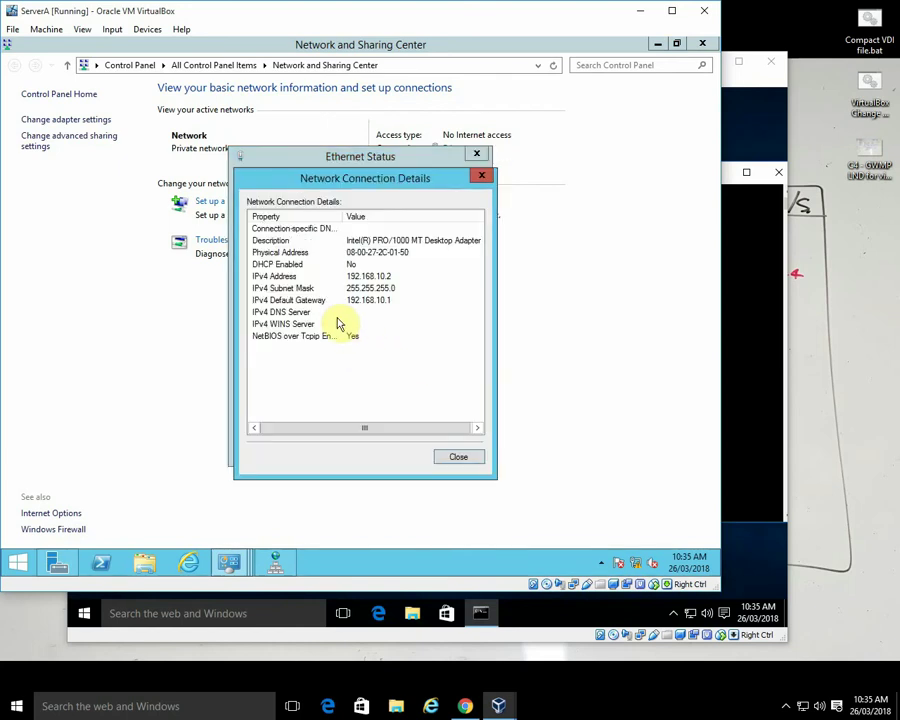
{"action": "left_click", "coordinate": [457, 457]}
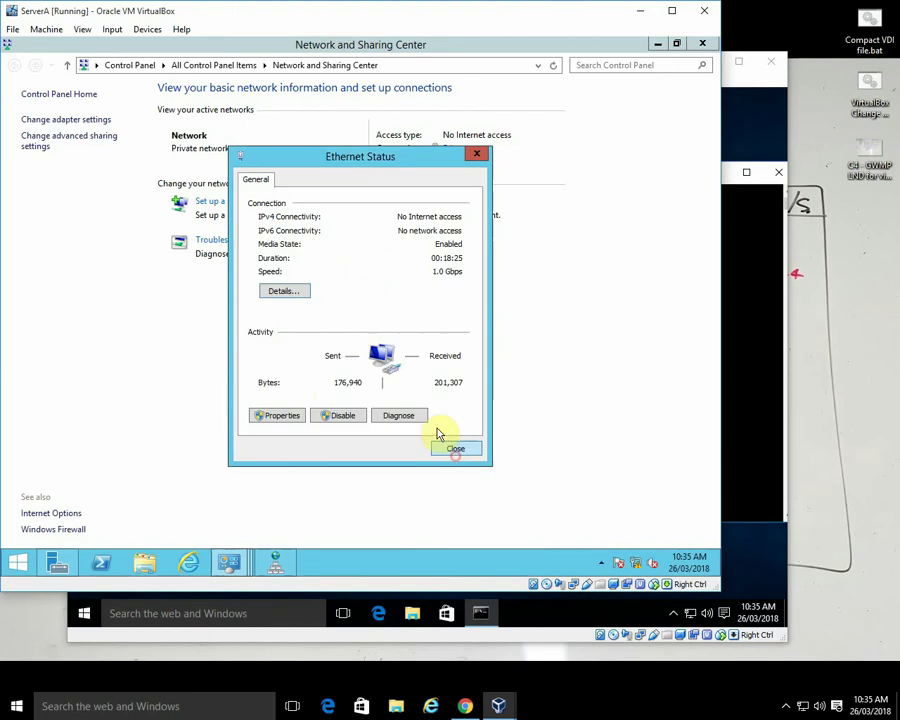
- Check the IPv4 settings (192.168.10.2, gateway 192.168.10.1), then close all network windows
{"action": "left_click", "coordinate": [284, 416]}
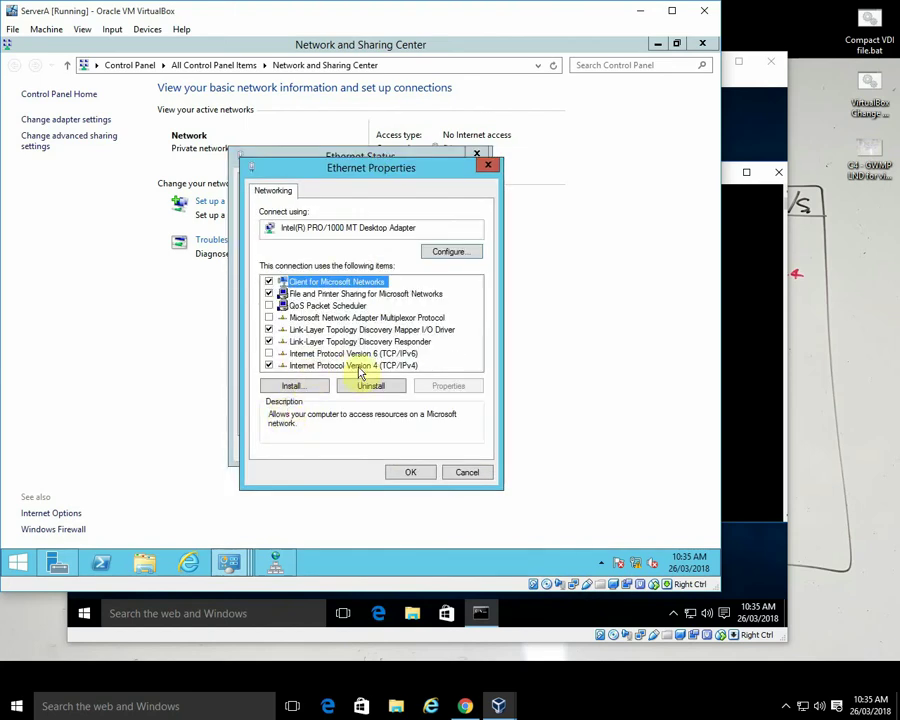
{"action": "left_click", "coordinate": [360, 366]}
{"action": "left_click", "coordinate": [446, 386]}
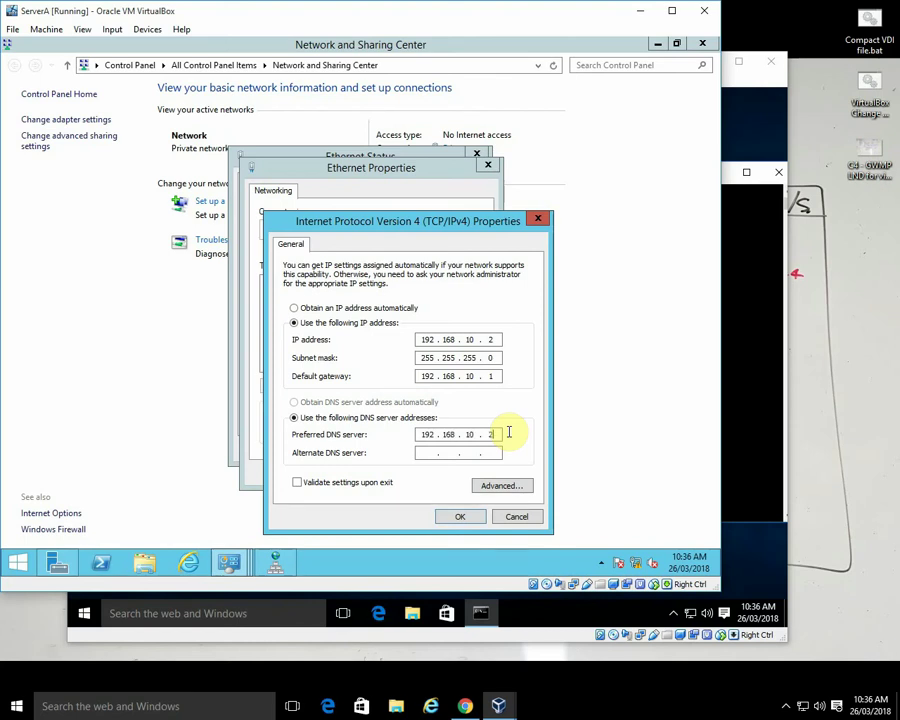
{"action": "left_click", "coordinate": [459, 518]}
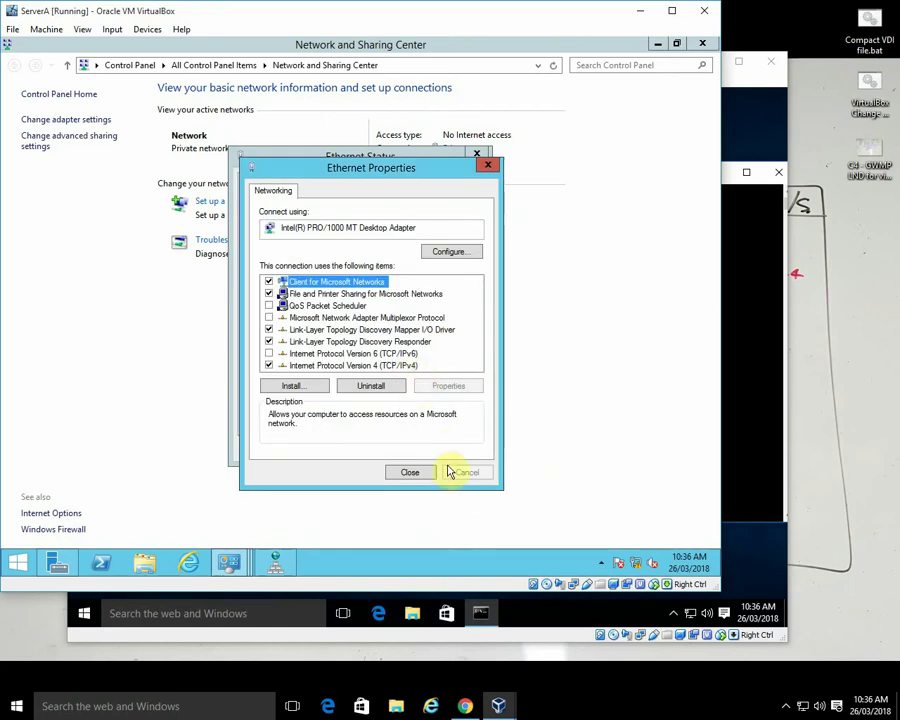
{"action": "left_click", "coordinate": [412, 472]}
{"action": "left_click", "coordinate": [456, 446]}
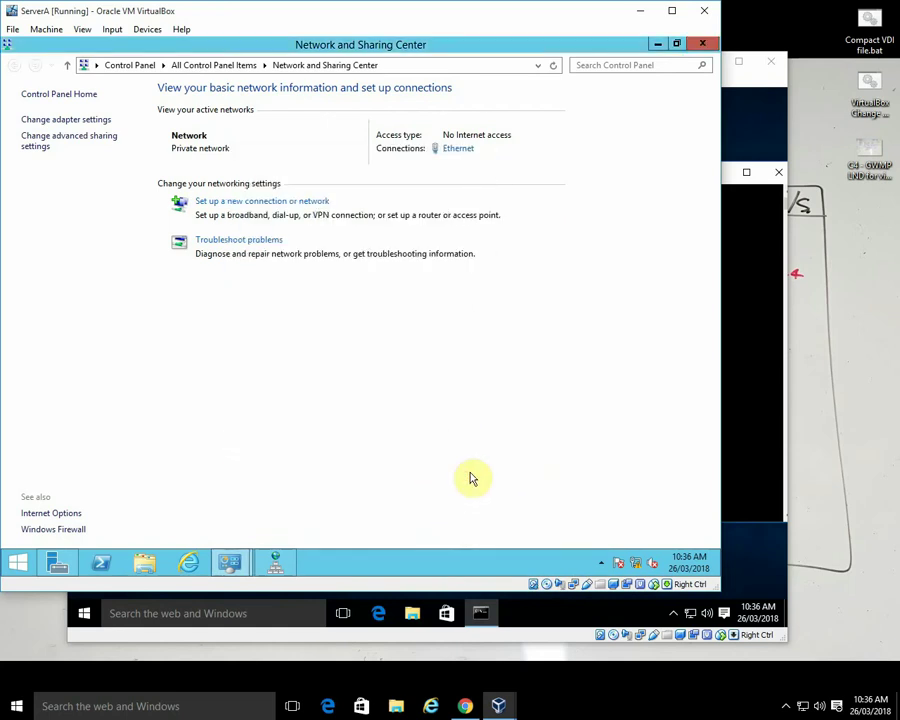
{"action": "left_click", "coordinate": [702, 44]}
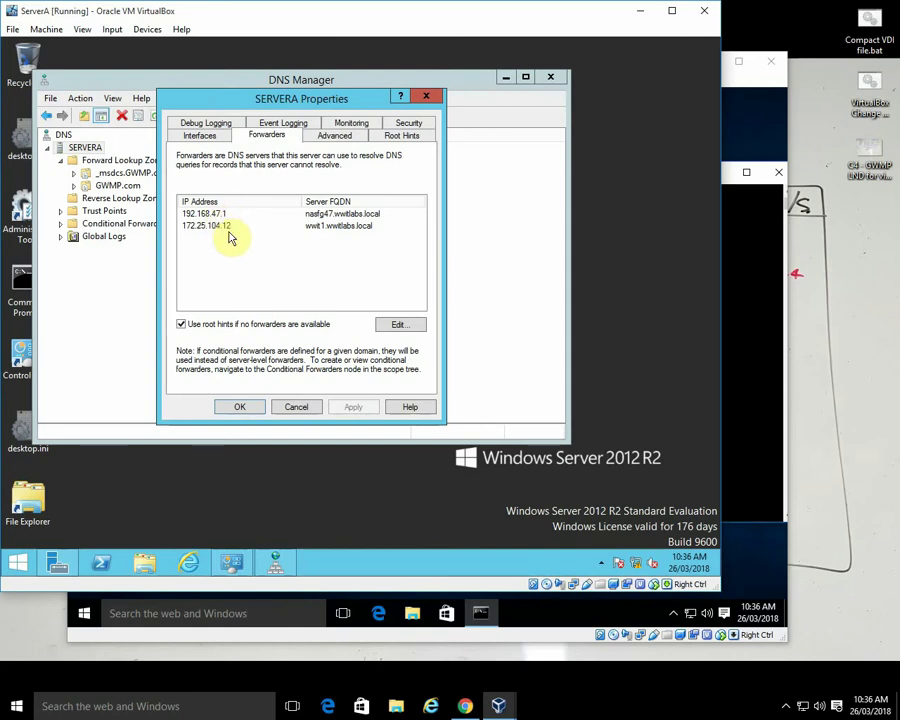
- Add 172.25.104.14 to SERVERA's forwarder list and apply the server properties
{"action": "mouse_move", "coordinate": [641, 574]}
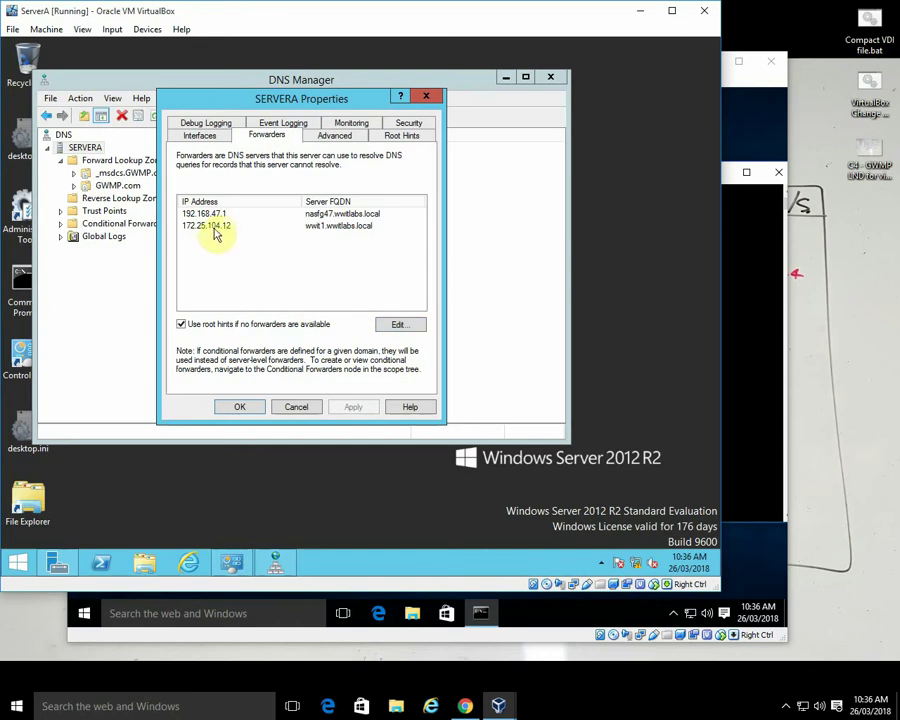
{"action": "left_click", "coordinate": [397, 328]}
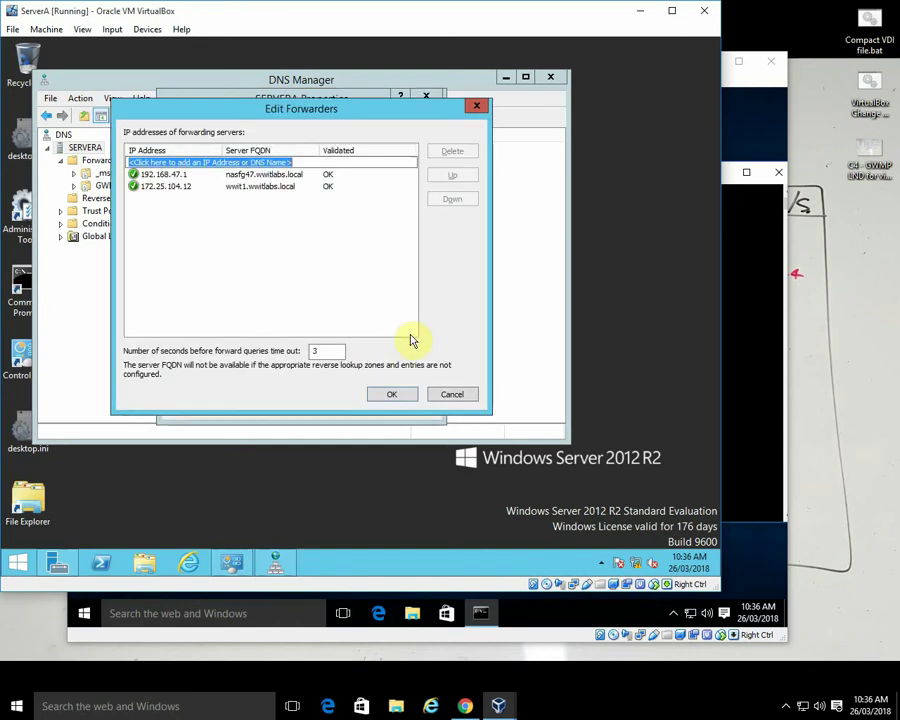
{"action": "left_click", "coordinate": [240, 163]}
{"action": "type", "text": "172.25.104.14"}
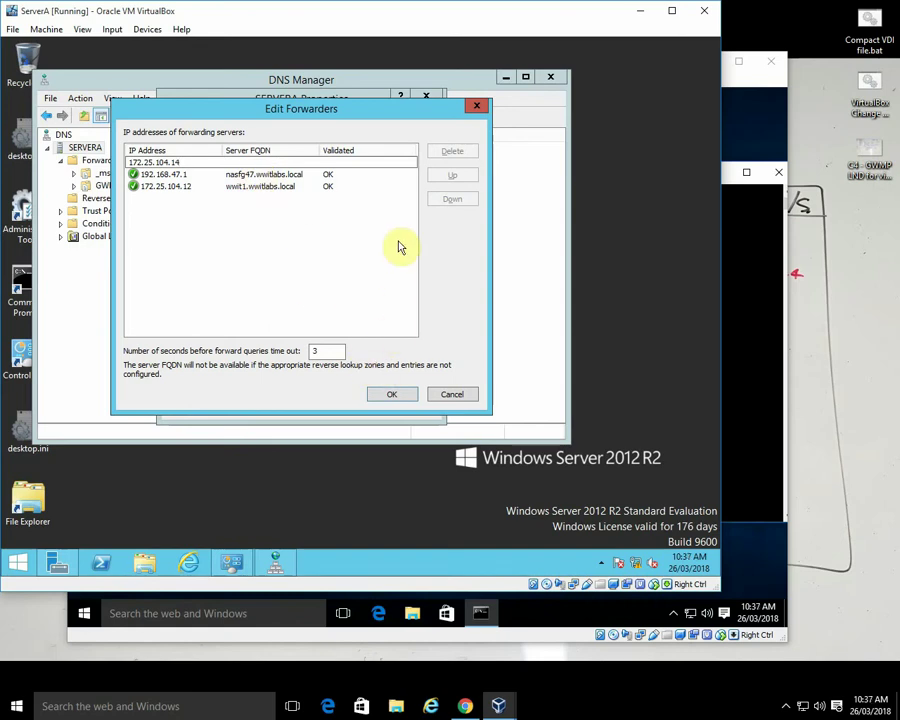
{"action": "key", "text": "Return"}
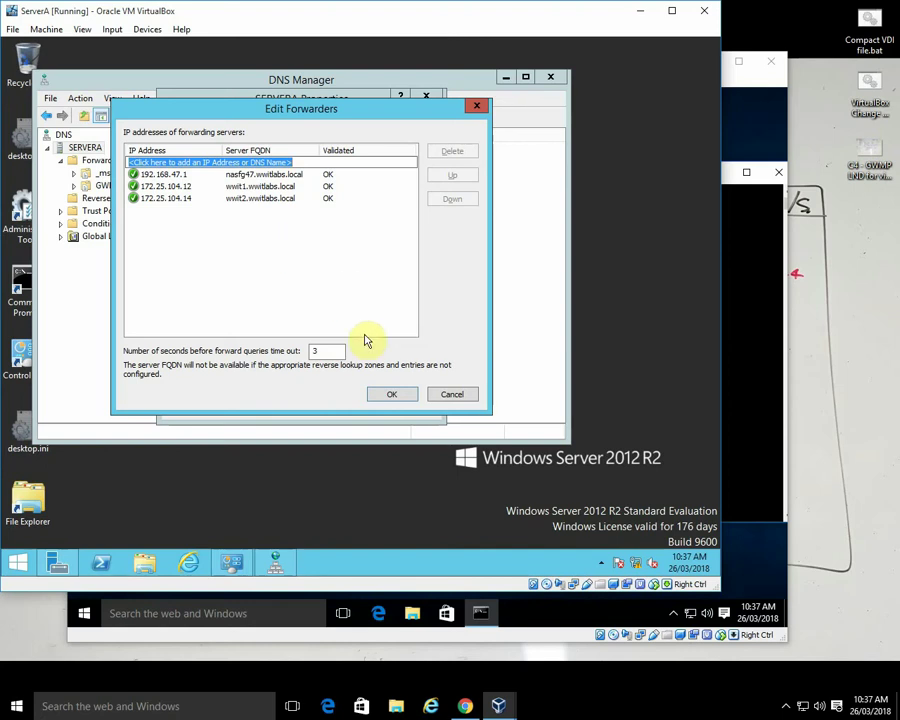
{"action": "left_click", "coordinate": [391, 396]}
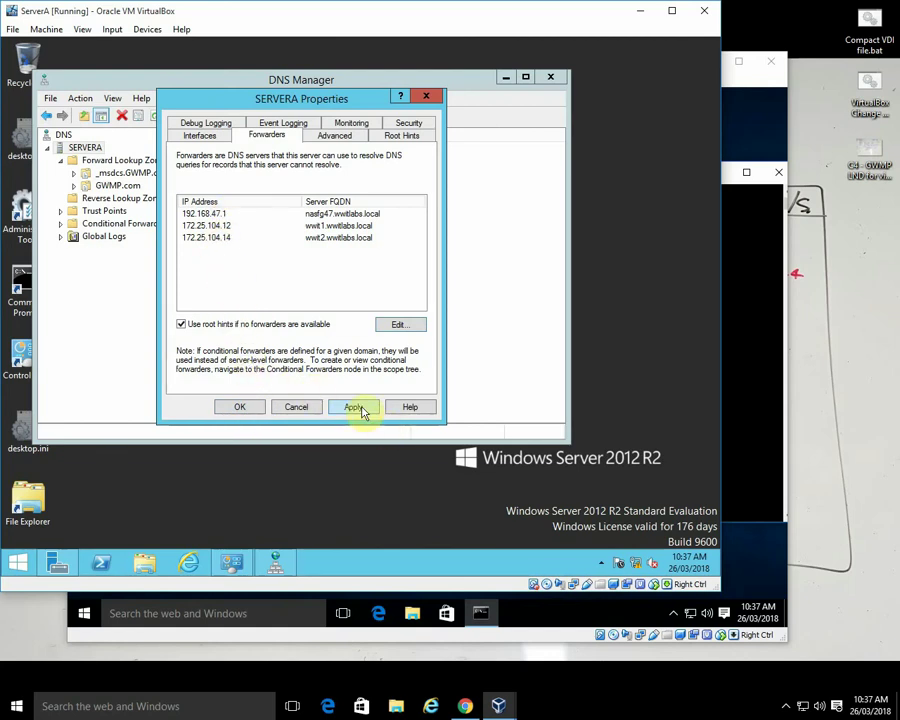
{"action": "left_click", "coordinate": [240, 406]}
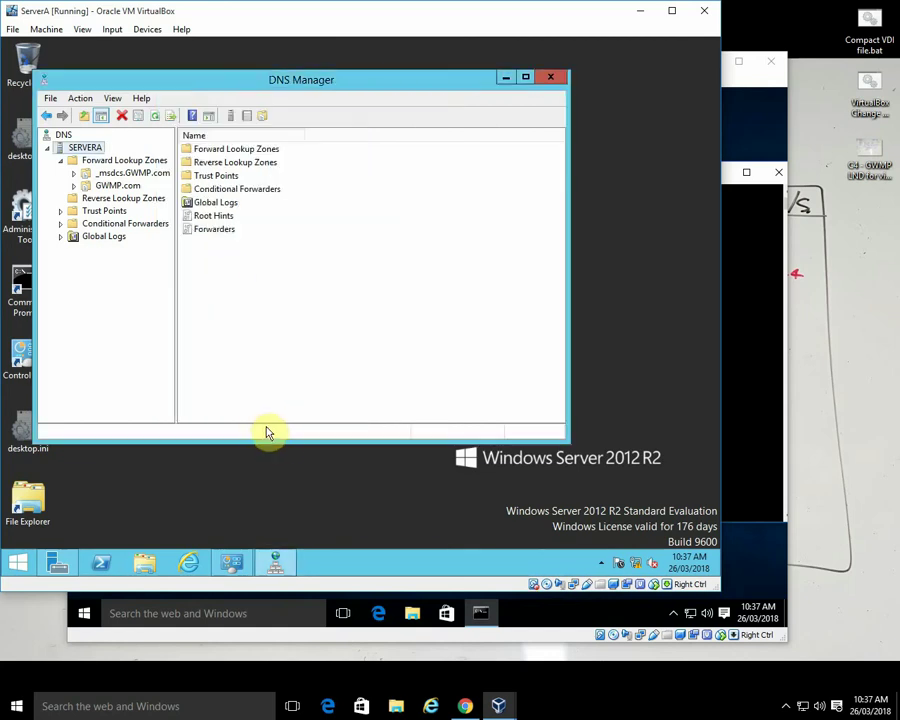
{"action": "left_click", "coordinate": [740, 446]}
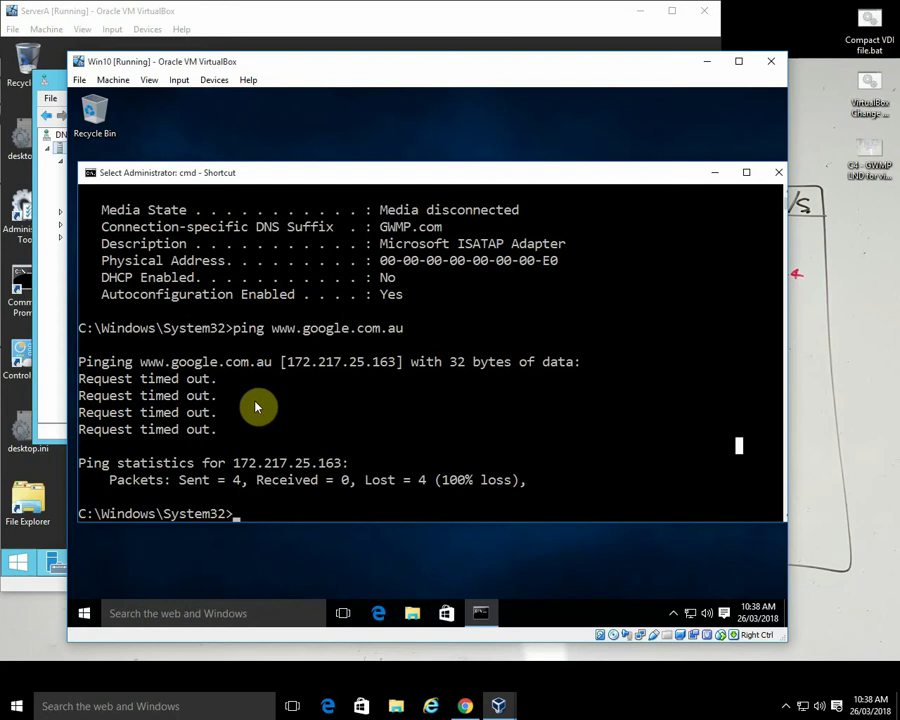
- Close the Win10 command prompt, then close DNS Manager on ServerA
{"action": "left_click_drag", "start_coordinate": [411, 181], "coordinate": [405, 183]}
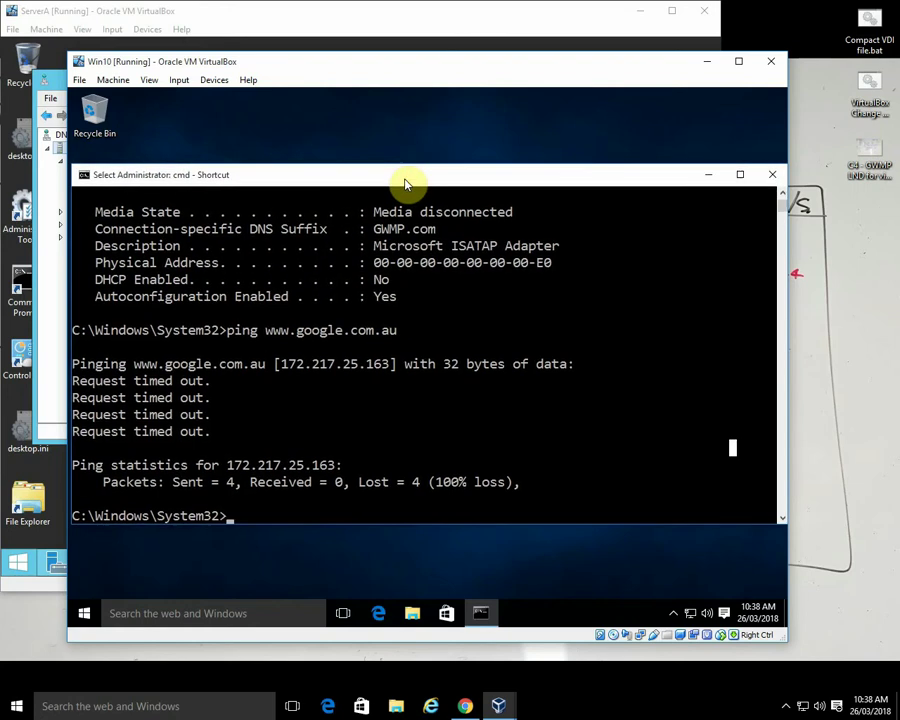
{"action": "left_click", "coordinate": [772, 175]}
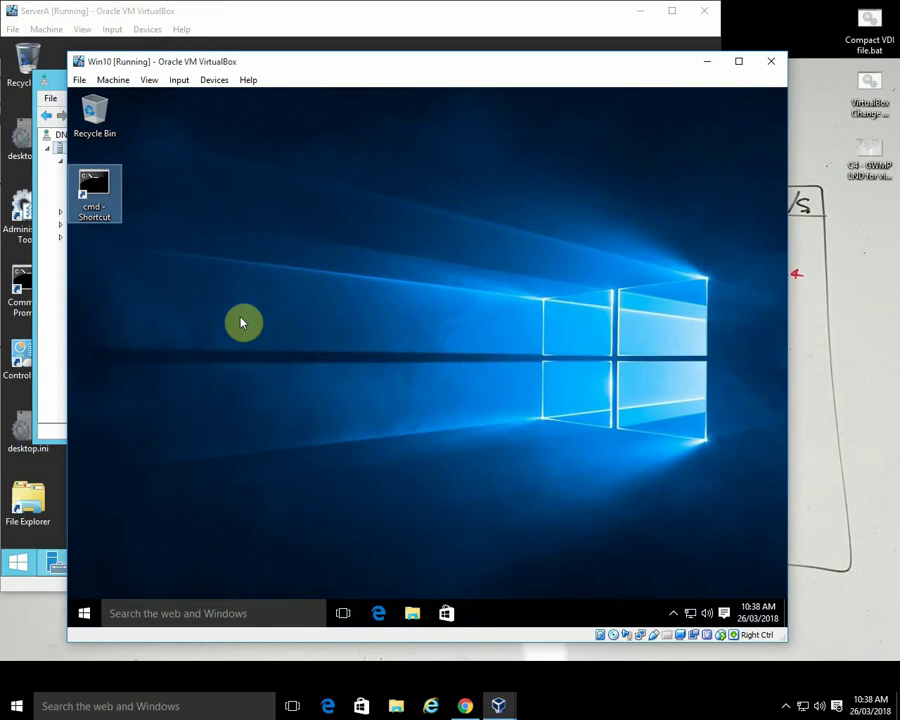
{"action": "left_click", "coordinate": [252, 14]}
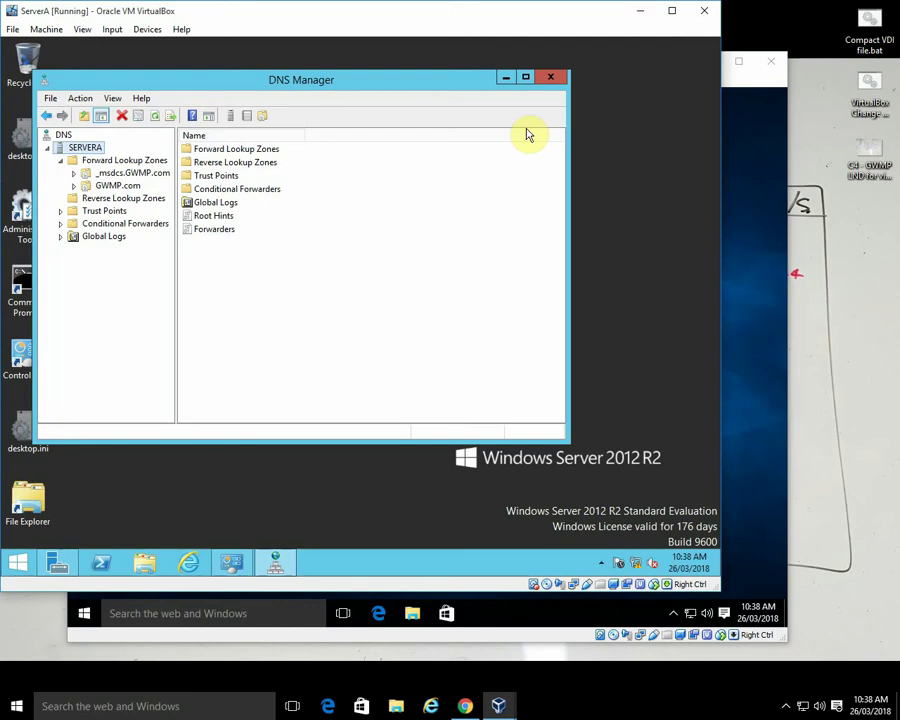
{"action": "left_click", "coordinate": [550, 77]}
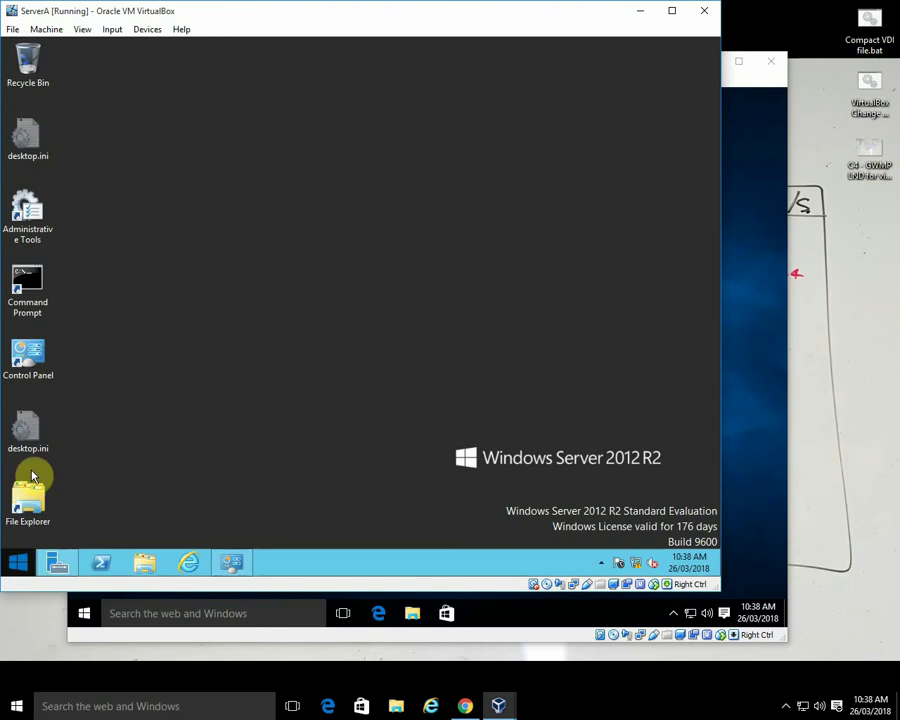
- Return to ServerA's desktop and close the Administrative Tools window
{"action": "right_click", "coordinate": [21, 566]}
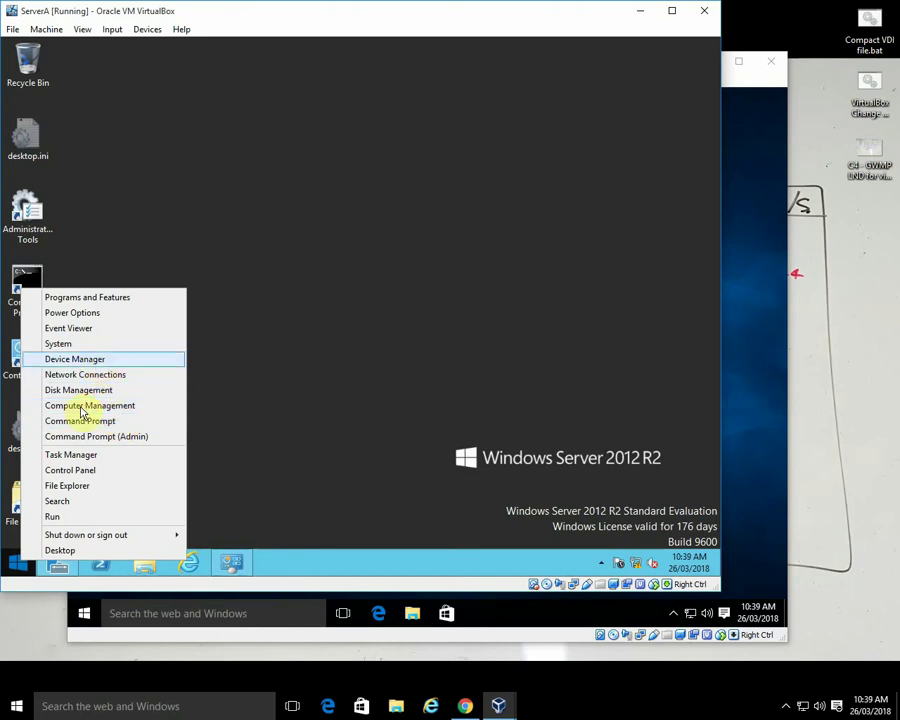
{"action": "left_click", "coordinate": [240, 466]}
{"action": "left_click", "coordinate": [15, 566]}
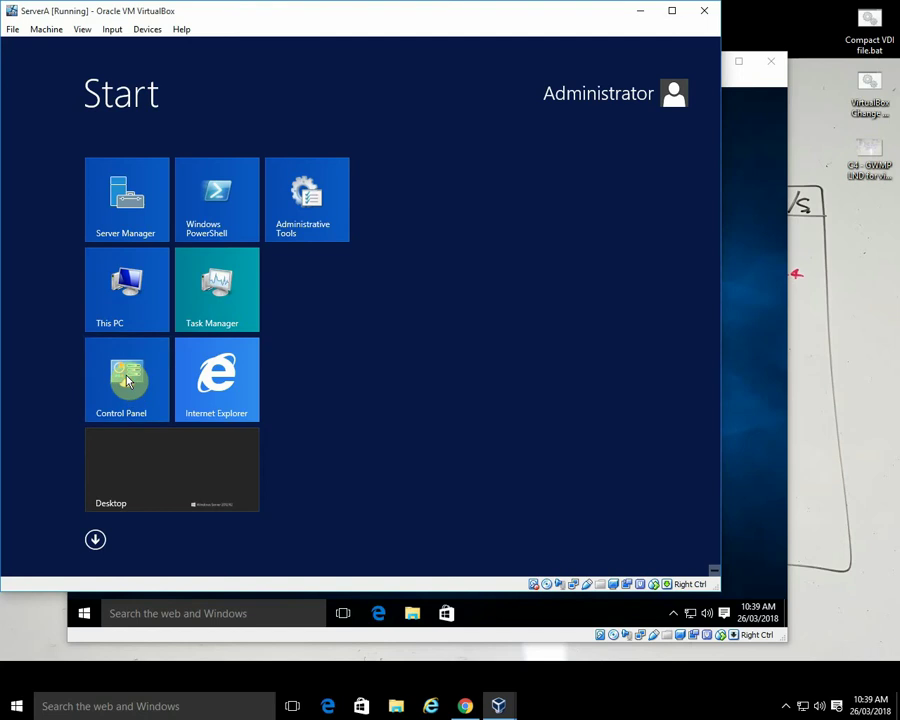
{"action": "left_click", "coordinate": [183, 472]}
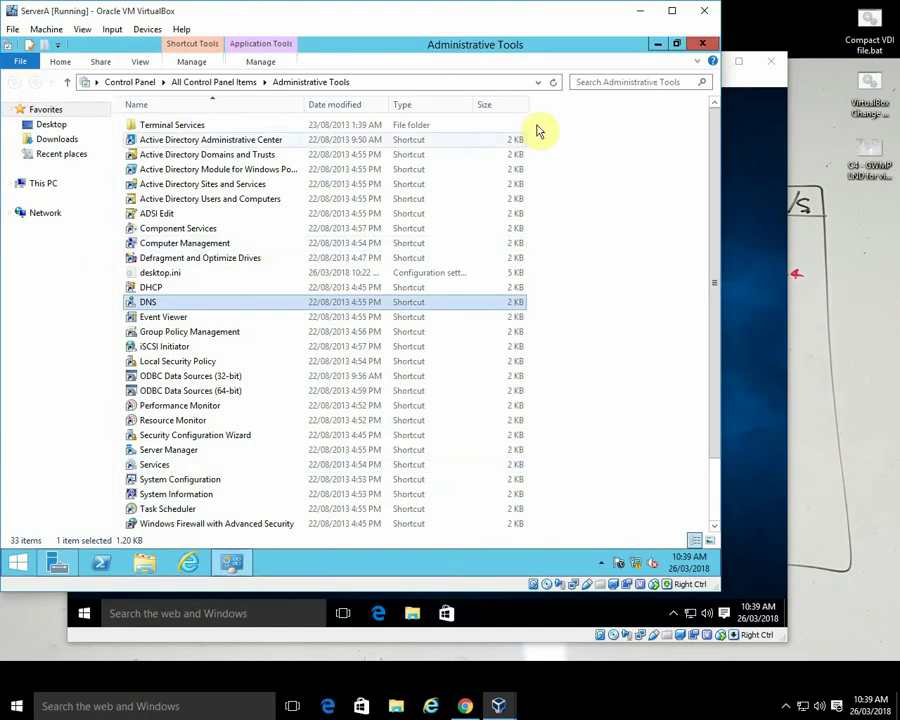
{"action": "left_click", "coordinate": [702, 44]}
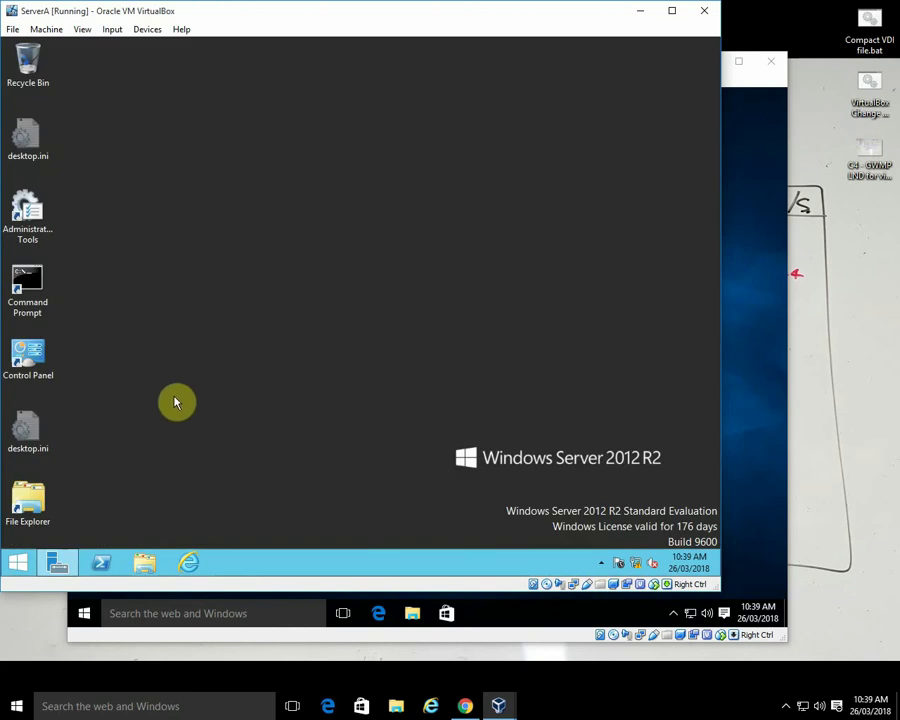
- Open Control Panel with View by set to Small icons and go to Devices and Printers
{"action": "double_click", "coordinate": [32, 356]}
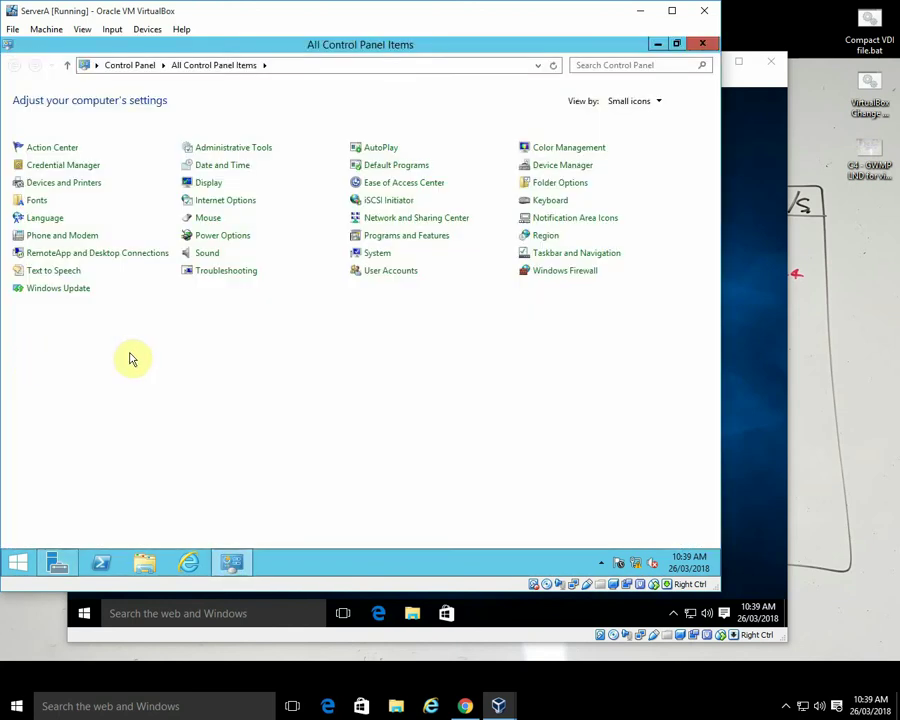
{"action": "left_click", "coordinate": [634, 102]}
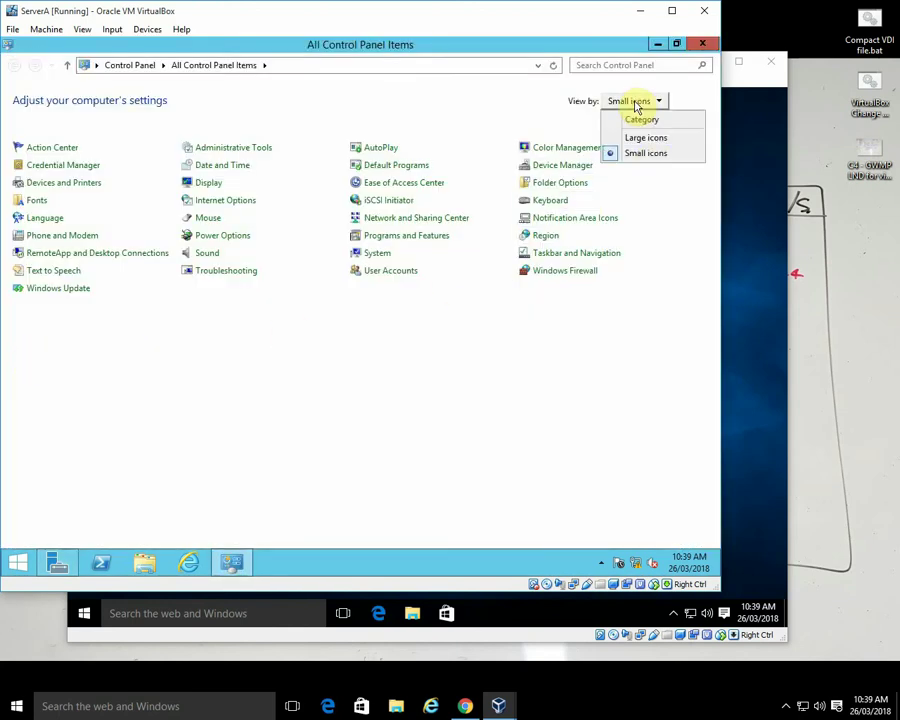
{"action": "left_click", "coordinate": [642, 154]}
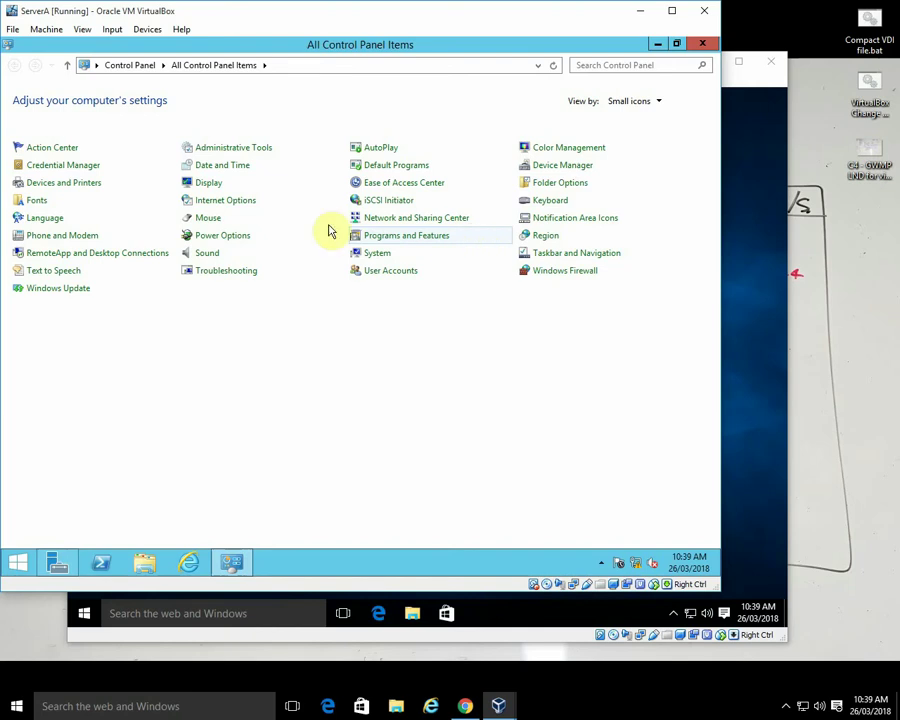
{"action": "left_click", "coordinate": [52, 186]}
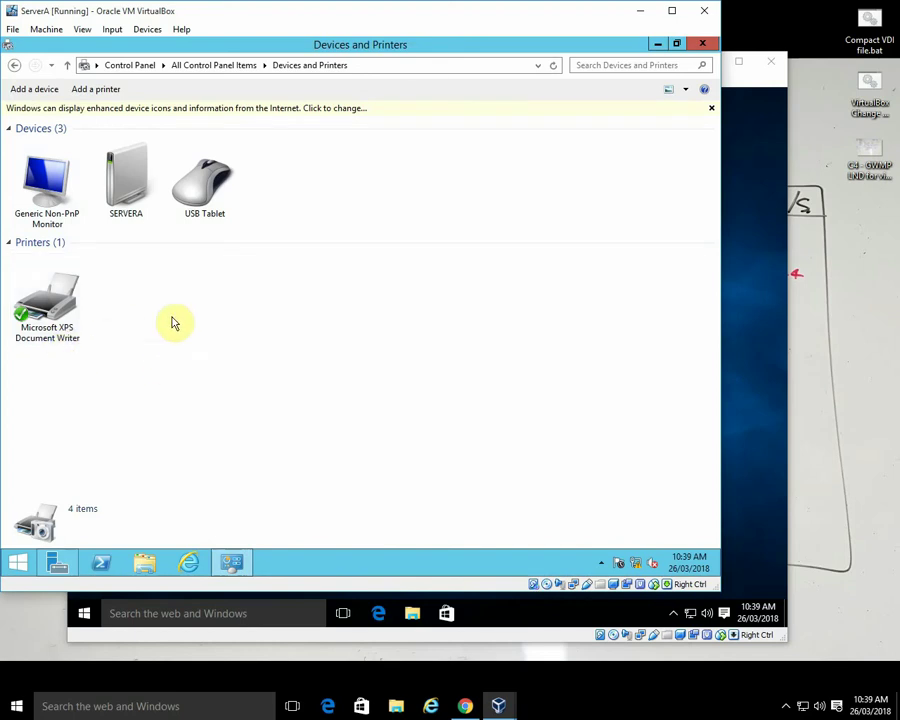
- Start adding a printer and choose to add it by TCP/IP address or hostname
{"action": "left_click", "coordinate": [96, 89]}
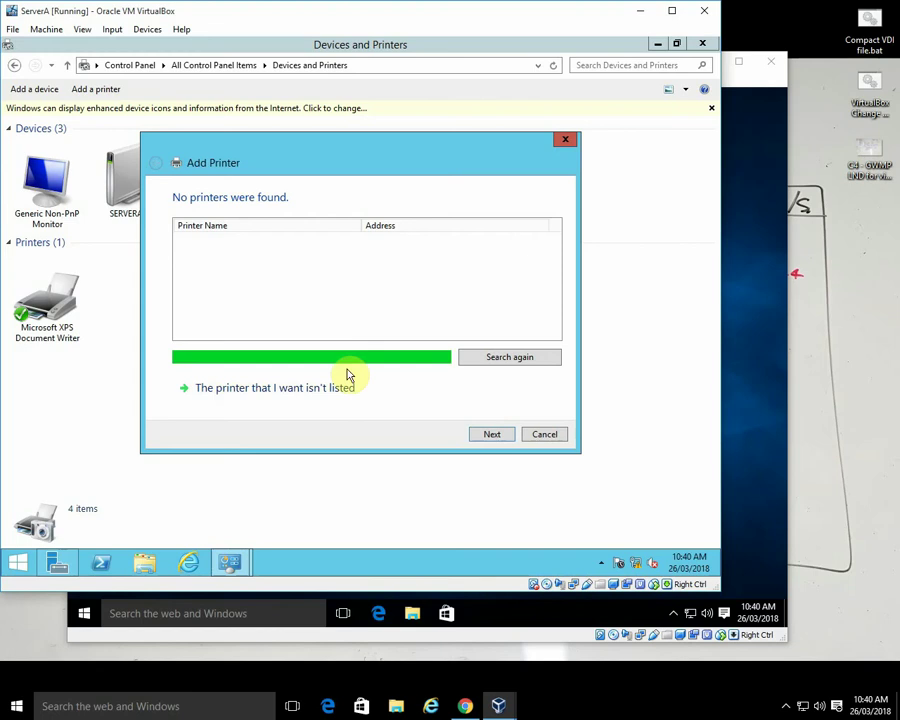
{"action": "left_click", "coordinate": [288, 391]}
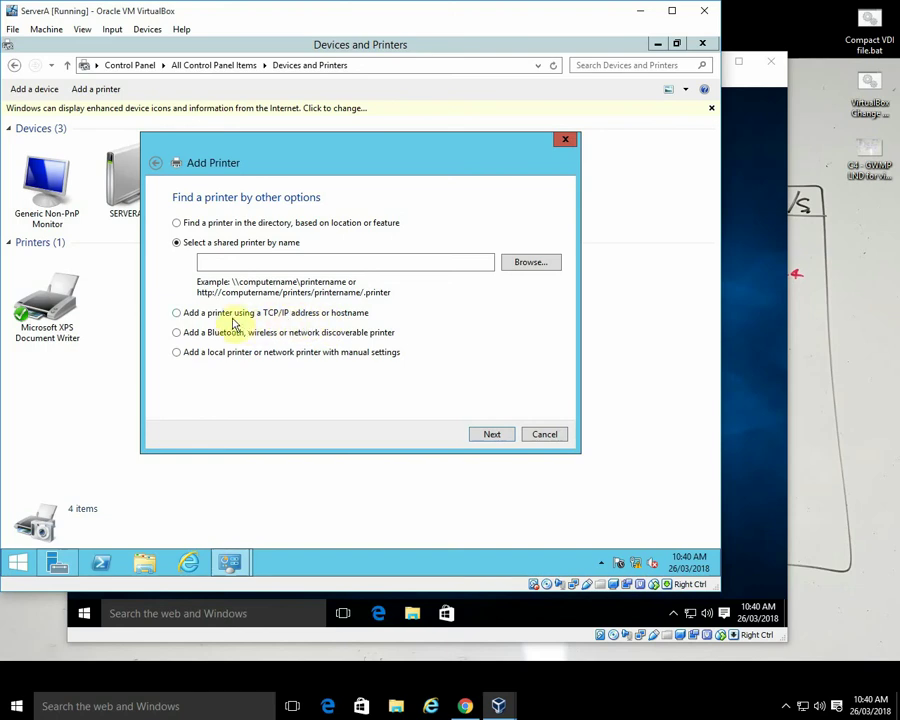
{"action": "left_click", "coordinate": [177, 313]}
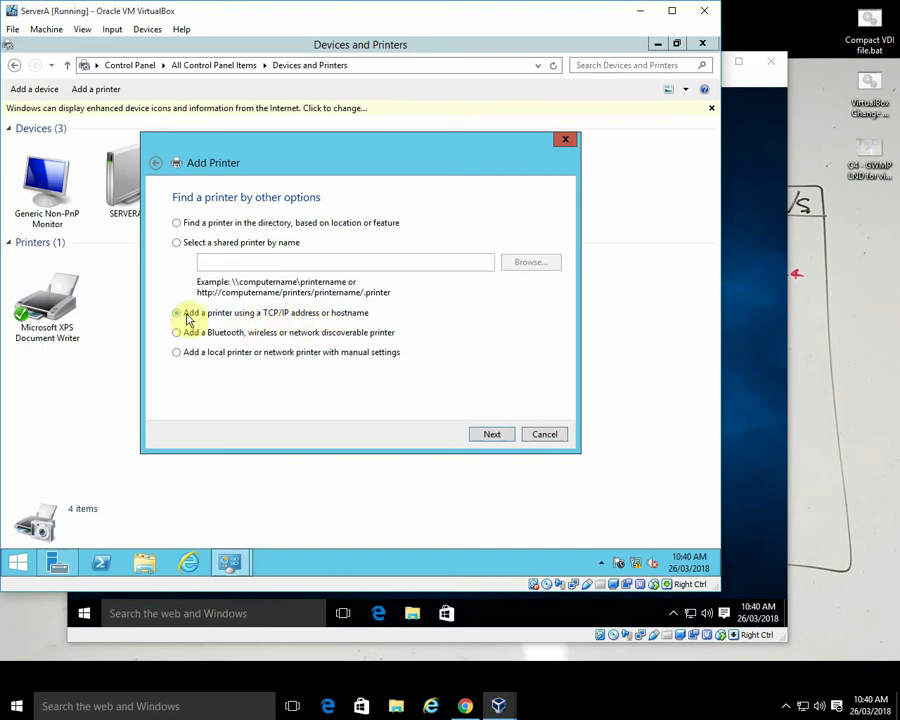
{"action": "left_click", "coordinate": [491, 435]}
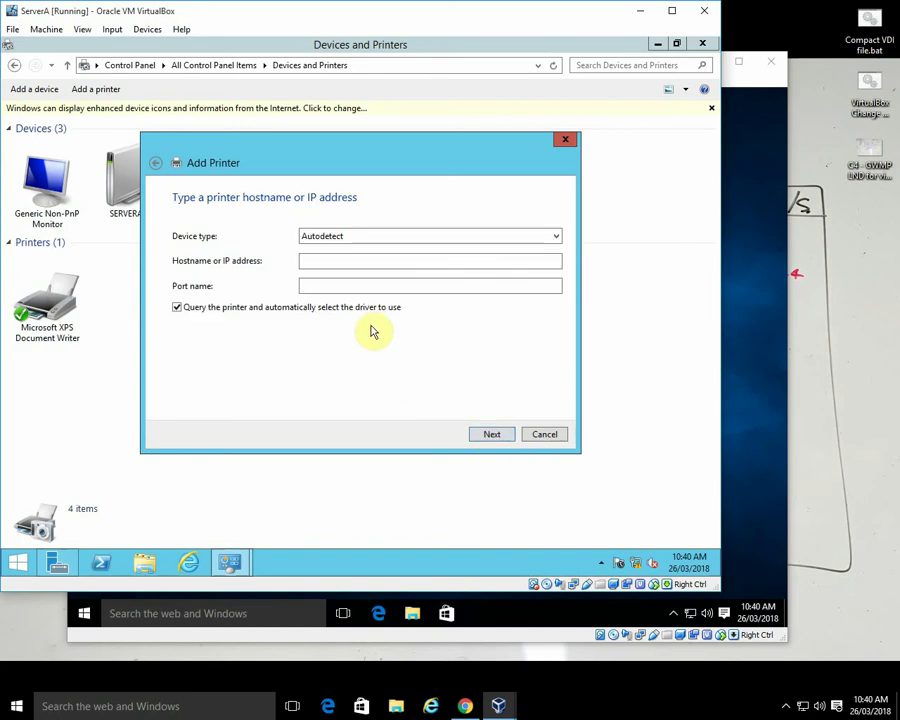
- Connect to the printer at 172.25.104.22 and move the wizard aside to reveal fg47prn
{"action": "left_click", "coordinate": [315, 261]}
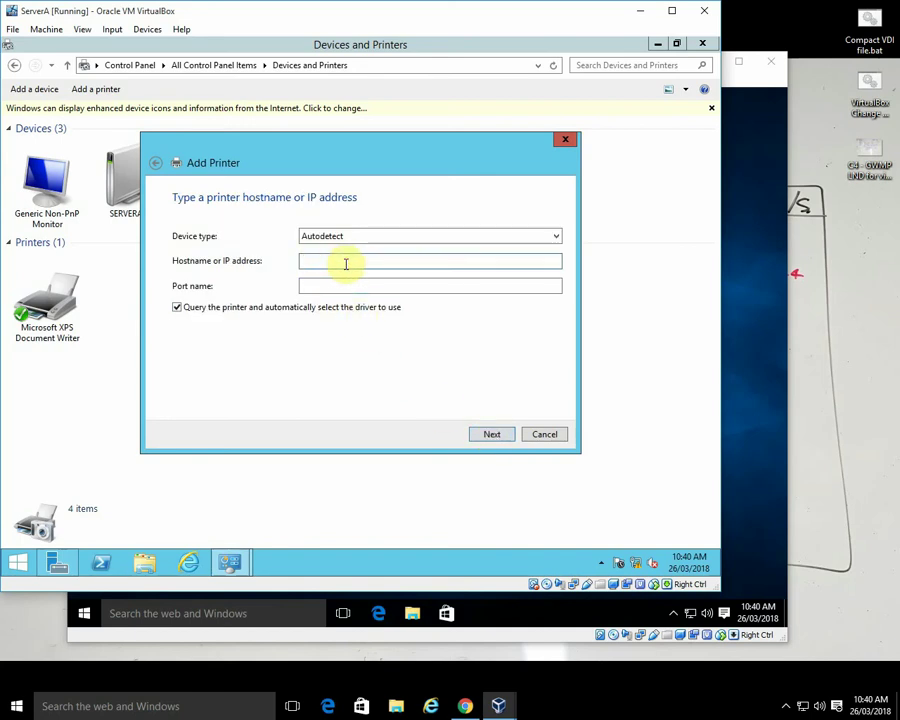
{"action": "type", "text": "172.25.104.22"}
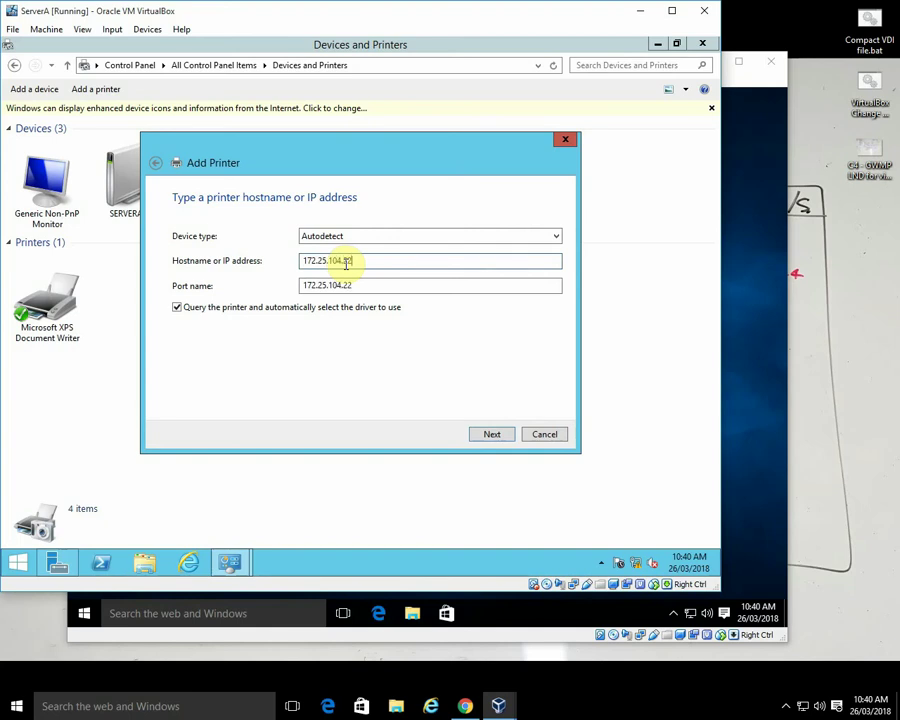
{"action": "left_click", "coordinate": [494, 438]}
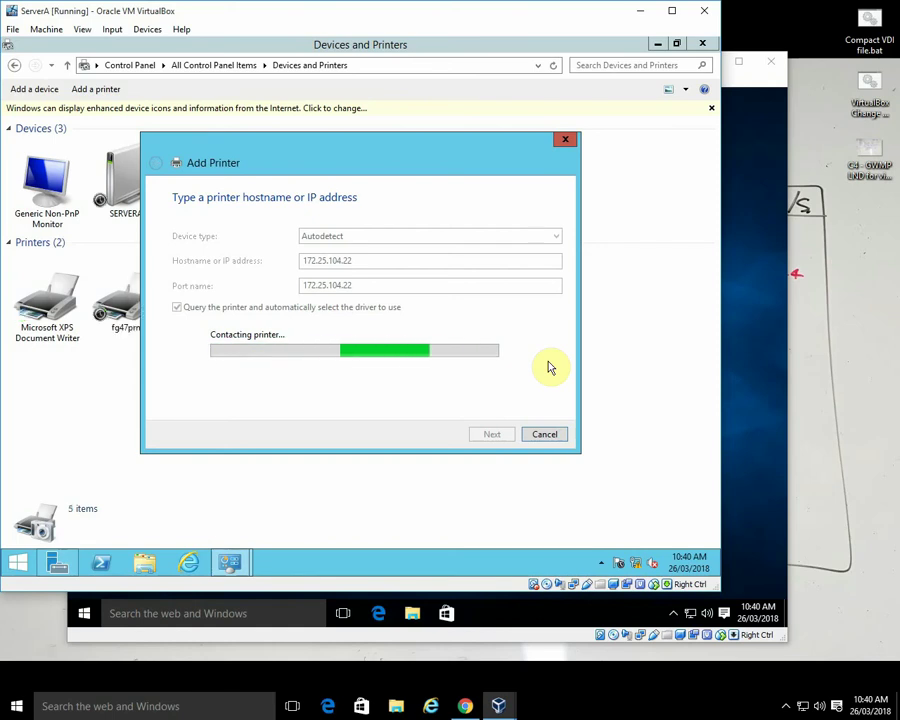
{"action": "left_click", "coordinate": [382, 145]}
{"action": "left_click_drag", "start_coordinate": [382, 145], "coordinate": [496, 161]}
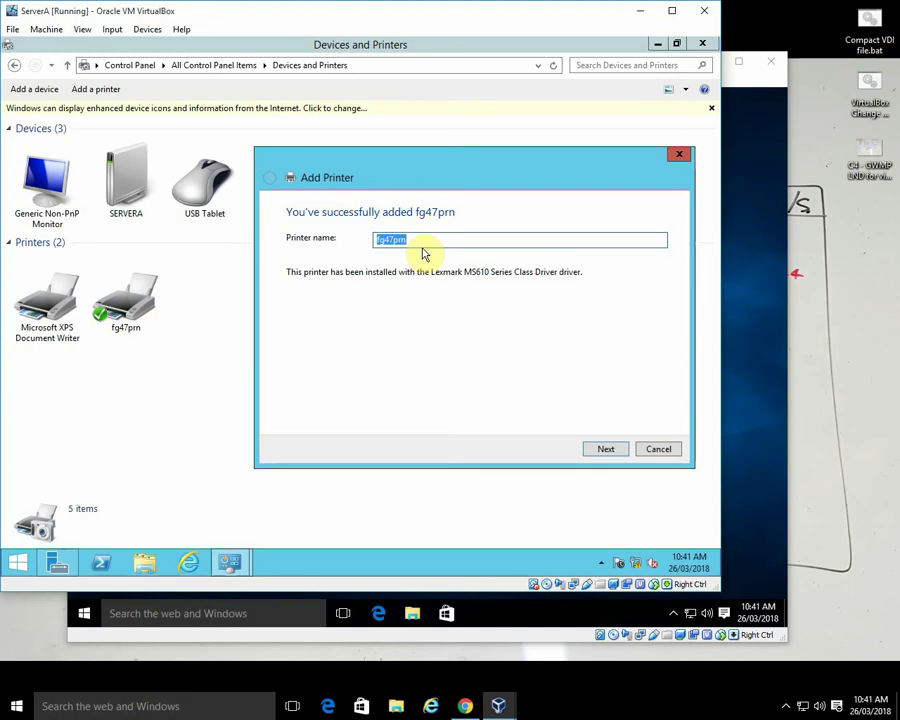
- Replace share name fg47prn with GWMPmainPrinter, finish the wizard, then switch to the Win10 VM
{"action": "left_click", "coordinate": [605, 450]}
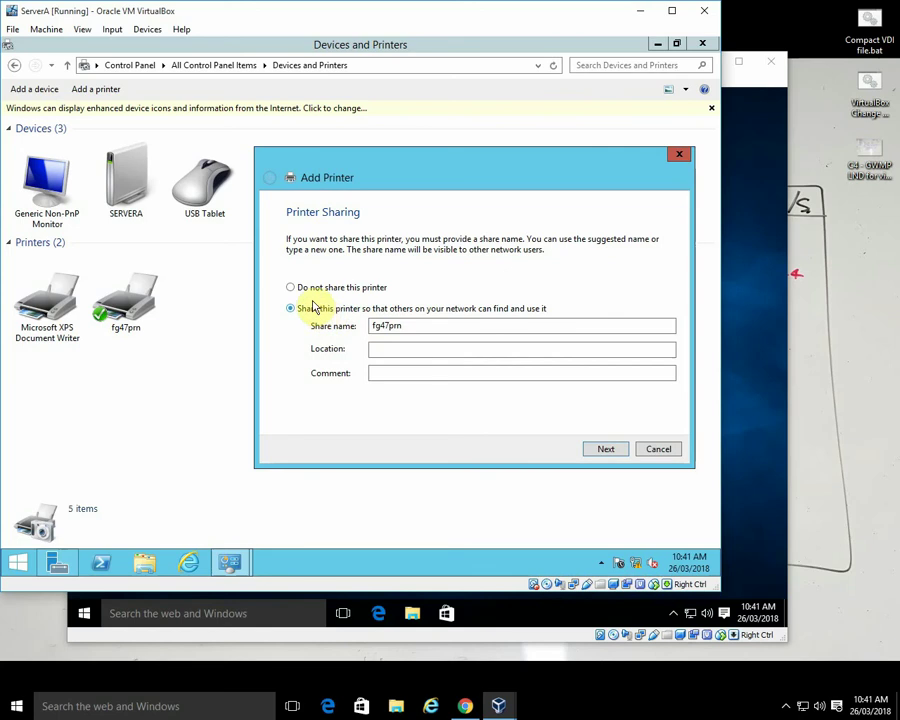
{"action": "left_click_drag", "start_coordinate": [382, 325], "coordinate": [405, 322]}
{"action": "left_click", "coordinate": [408, 323]}
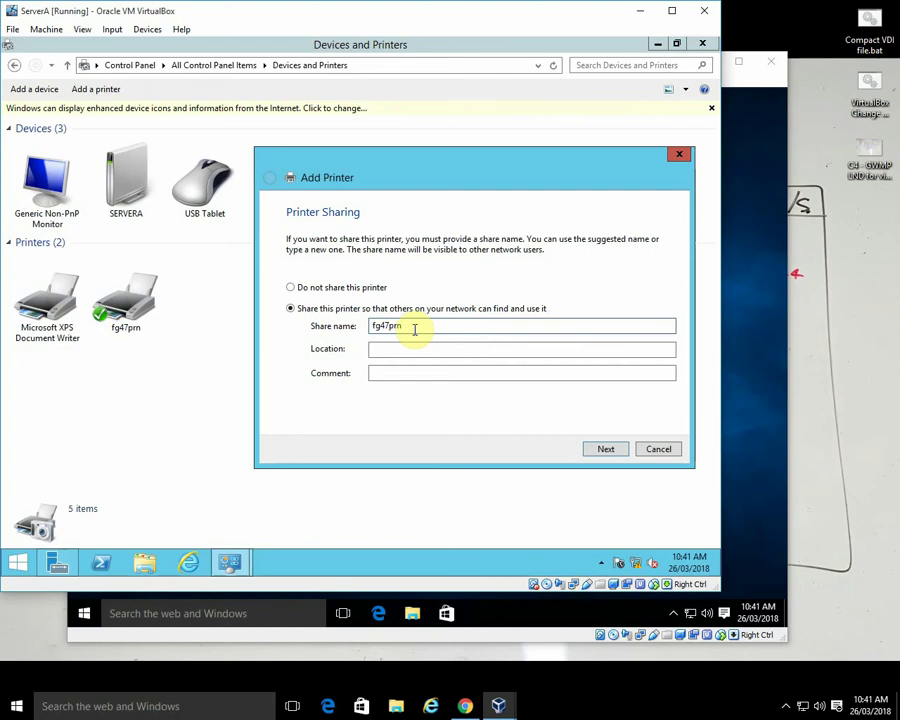
{"action": "key", "text": "BackSpace"}
{"action": "key", "text": "BackSpace"}
{"action": "key", "text": "BackSpace"}
{"action": "key", "text": "BackSpace"}
{"action": "type", "text": "GWMPmainPrinter"}
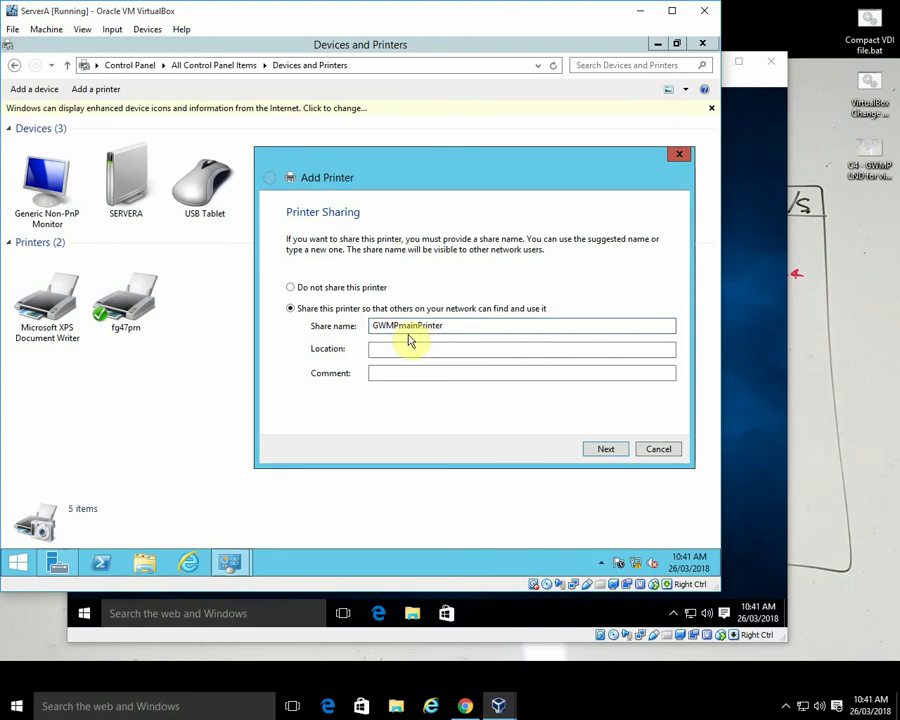
{"action": "left_click", "coordinate": [604, 449]}
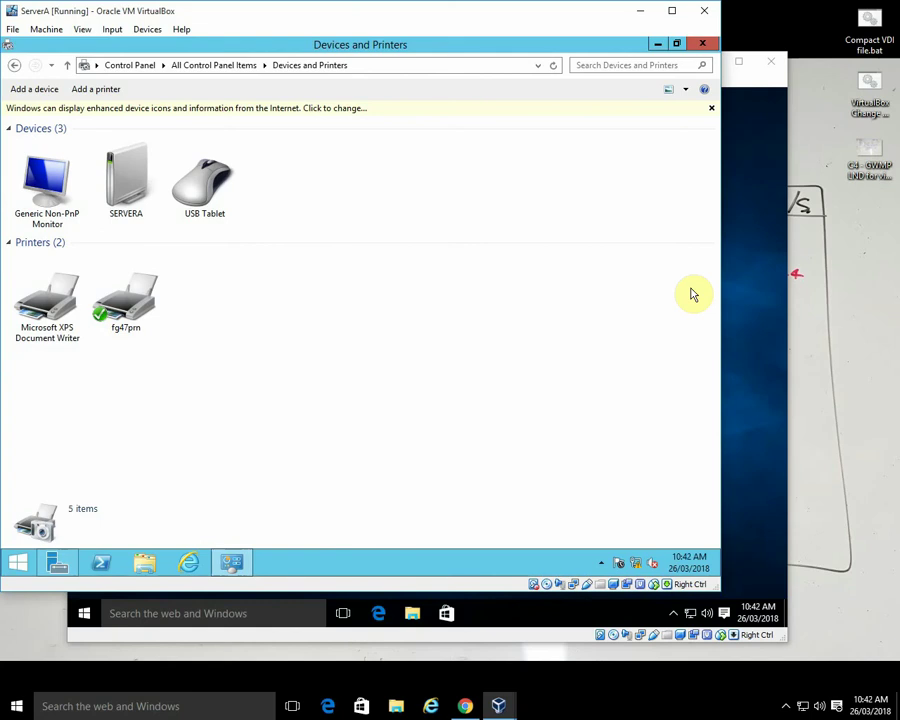
{"action": "left_click", "coordinate": [757, 290]}
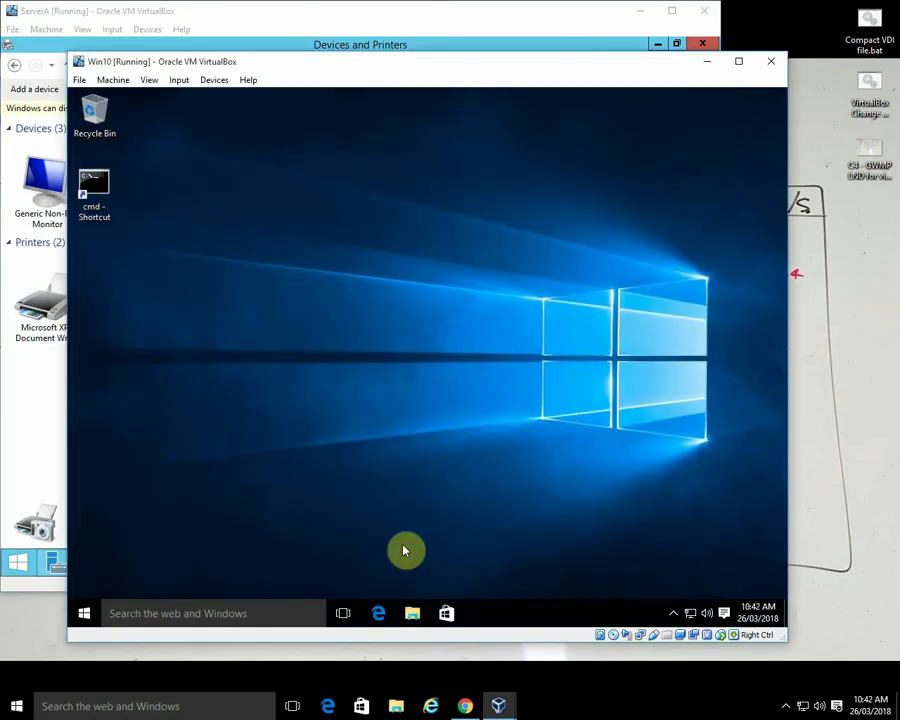
- On Win10, open Control Panel in Small icons view, then Devices and Printers, and start Add a printer
{"action": "right_click", "coordinate": [86, 618]}
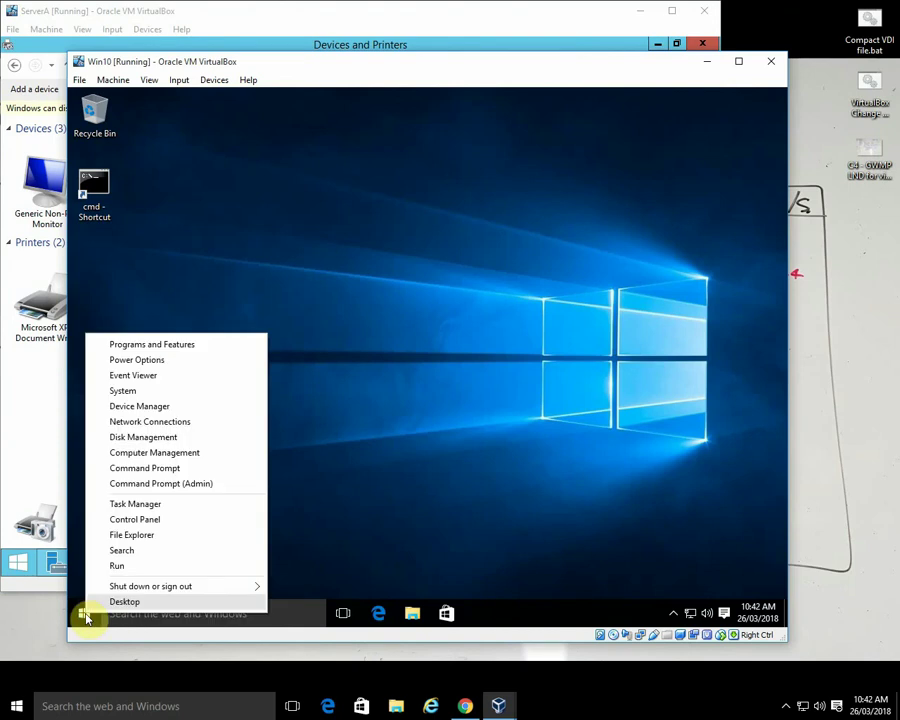
{"action": "left_click", "coordinate": [138, 524]}
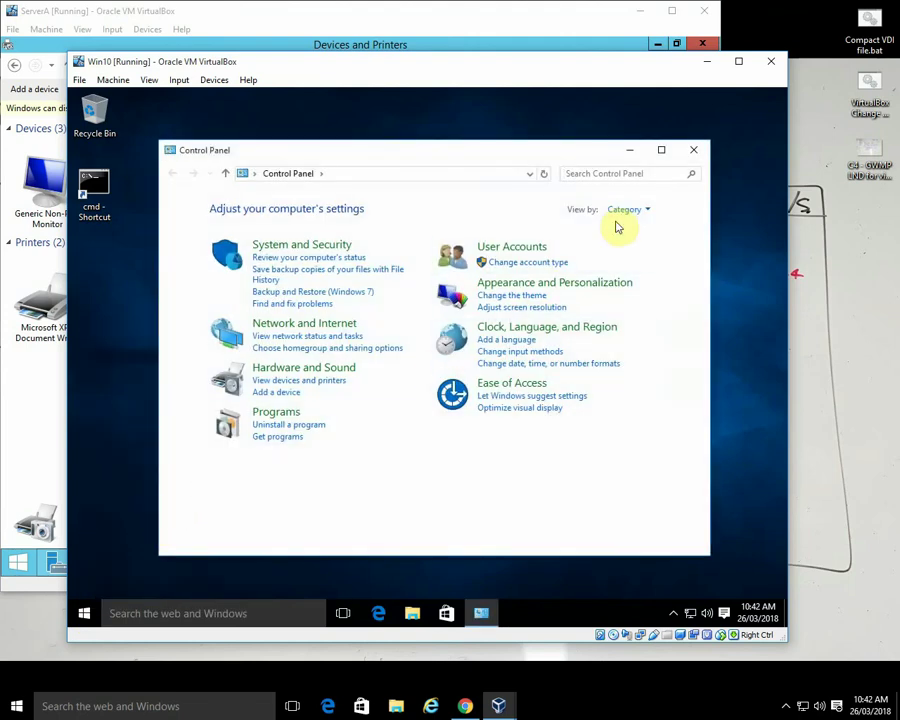
{"action": "left_click", "coordinate": [624, 211]}
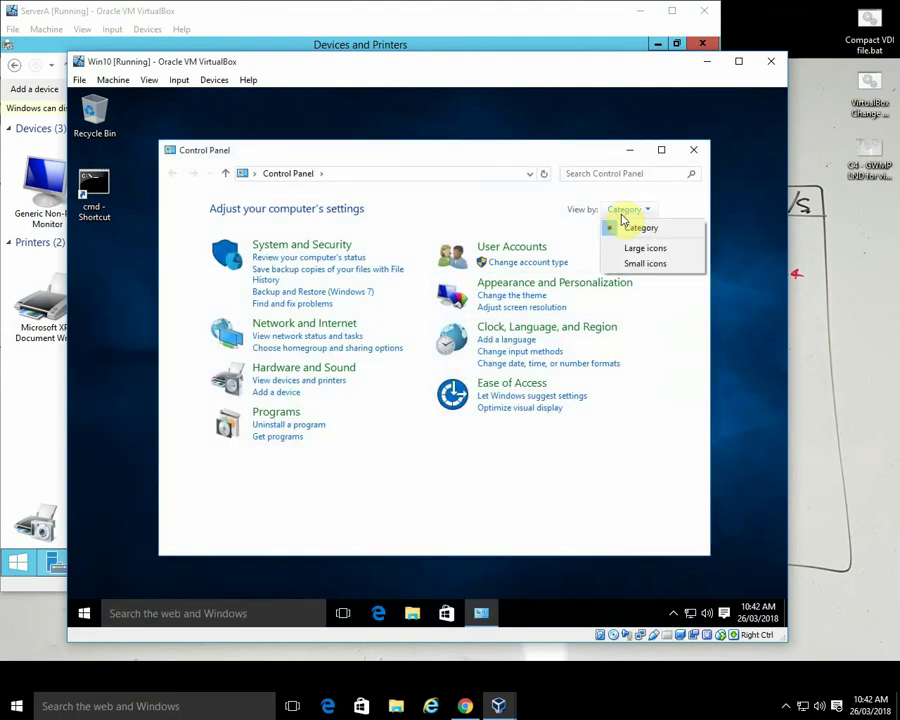
{"action": "left_click", "coordinate": [641, 263]}
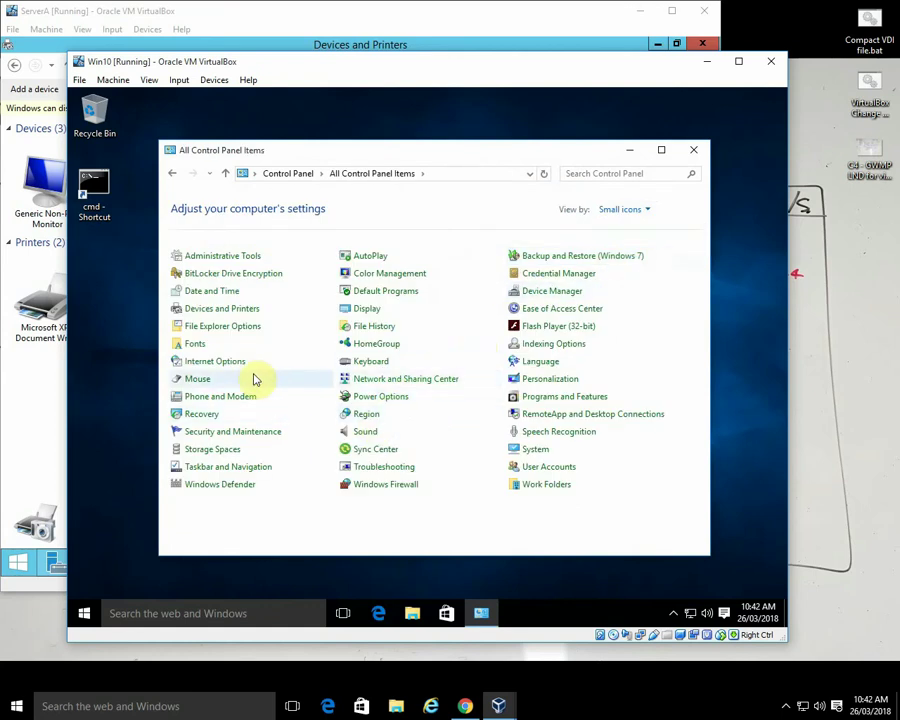
{"action": "left_click", "coordinate": [228, 313]}
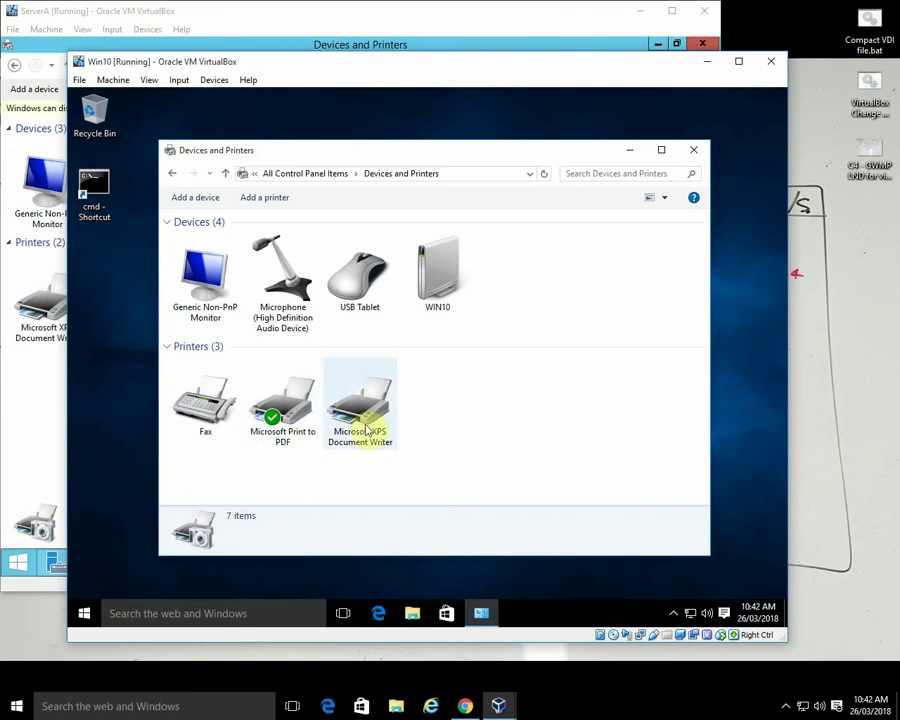
{"action": "left_click", "coordinate": [264, 197]}
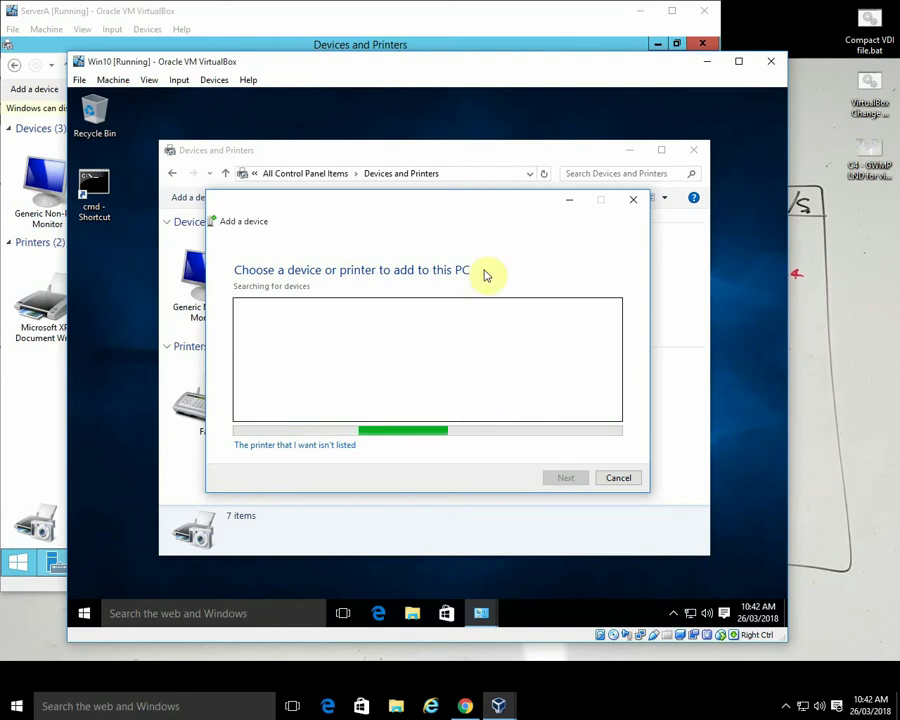
- Switch to the ServerA VM and close its Devices and Printers window
{"action": "left_click", "coordinate": [245, 12]}
{"action": "left_click", "coordinate": [368, 201]}
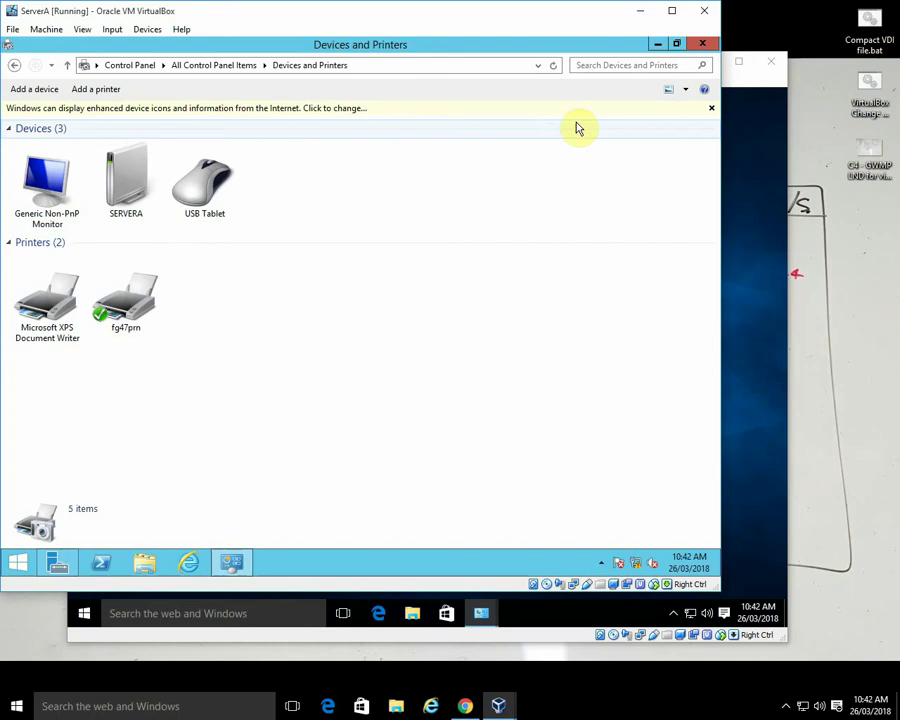
{"action": "left_click", "coordinate": [701, 44]}
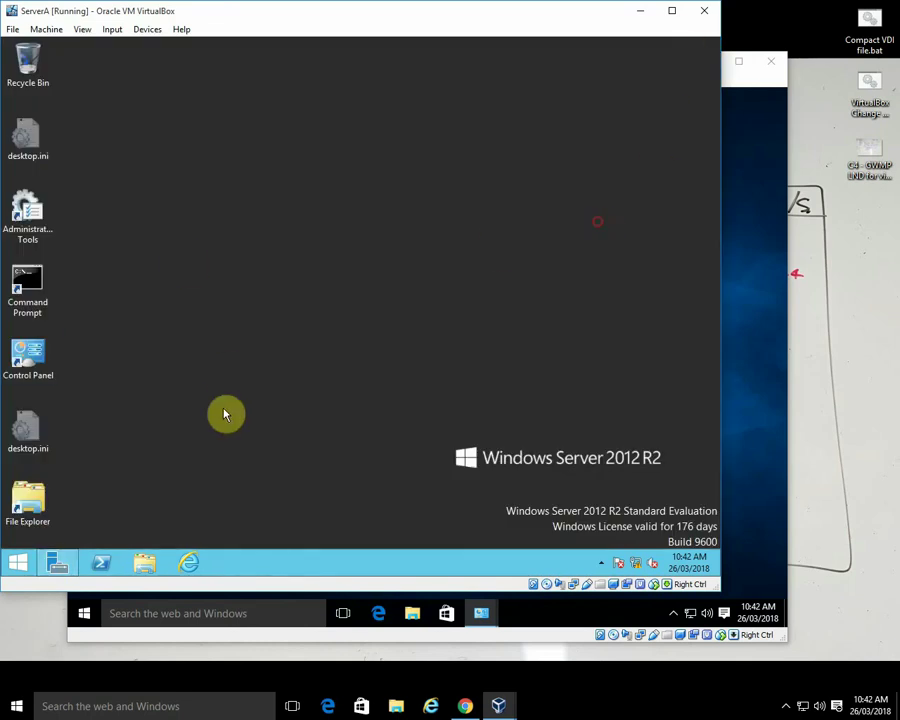
- Browse to \\ServerA in File Explorer to view its shares, then return to the Win10 VM
{"action": "left_click", "coordinate": [145, 563]}
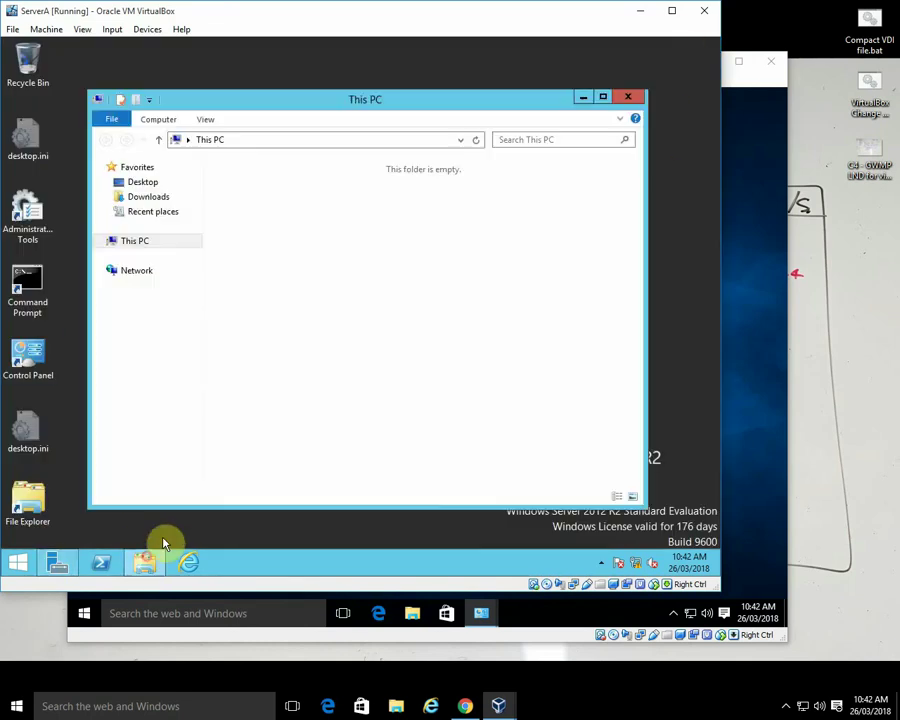
{"action": "left_click", "coordinate": [257, 140]}
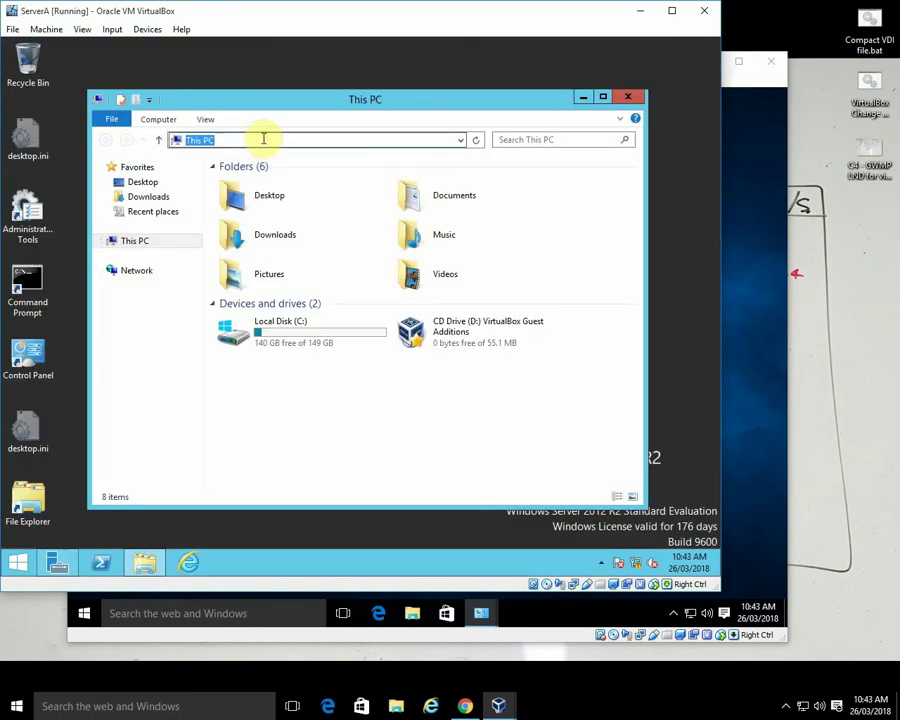
{"action": "type", "text": "\\\\"}
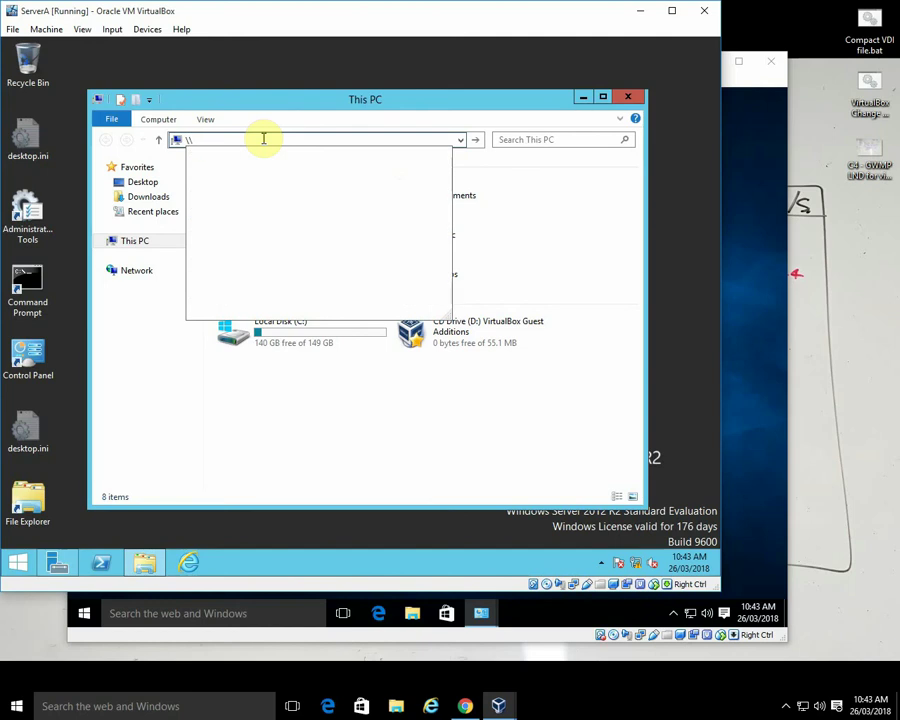
{"action": "type", "text": "ServerA"}
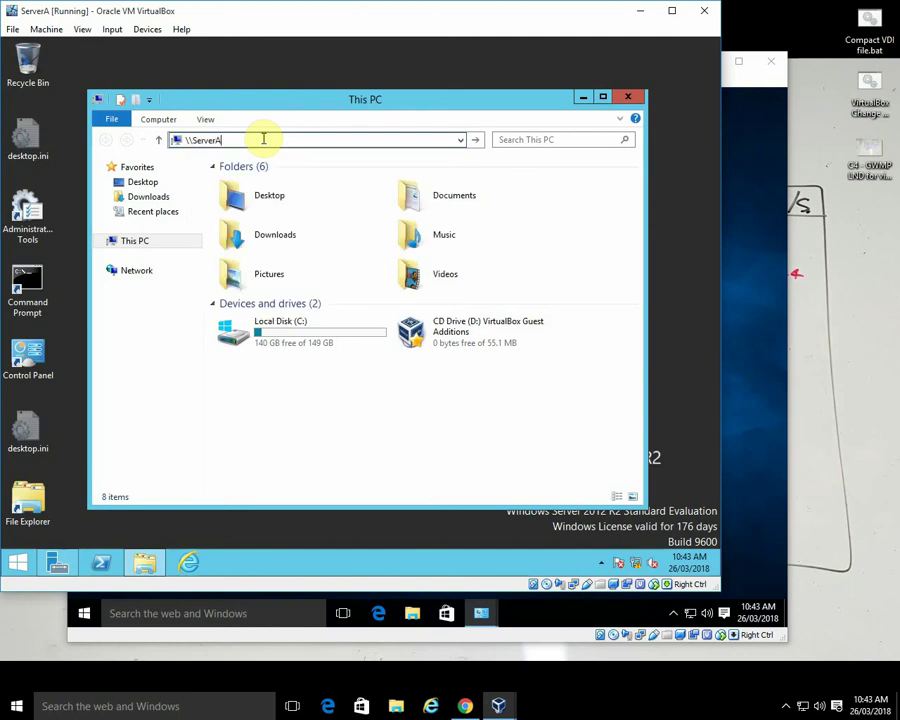
{"action": "key", "text": "Return"}
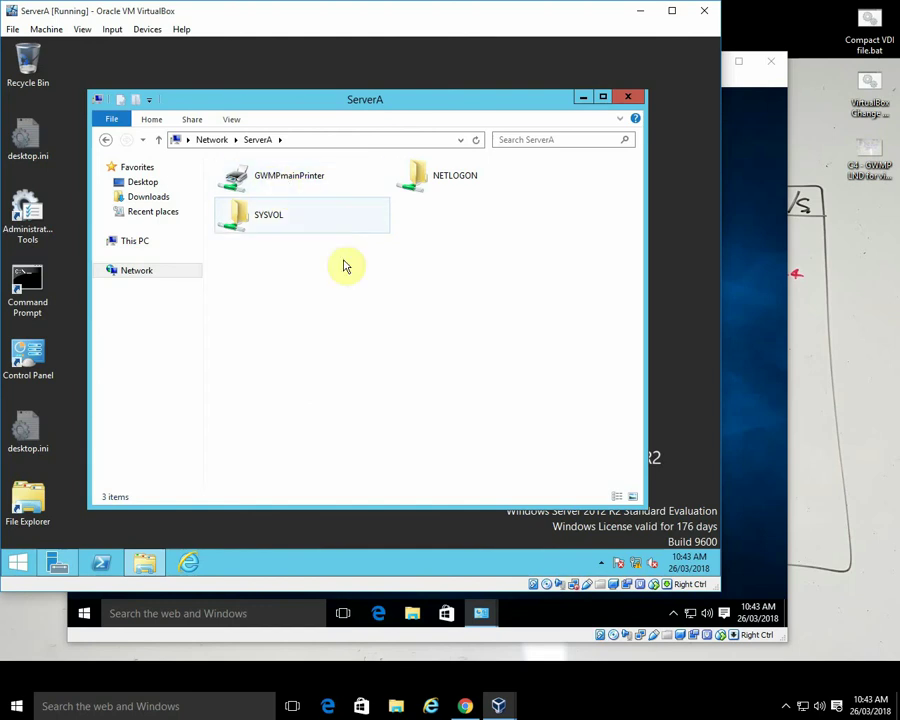
{"action": "left_click", "coordinate": [741, 198]}
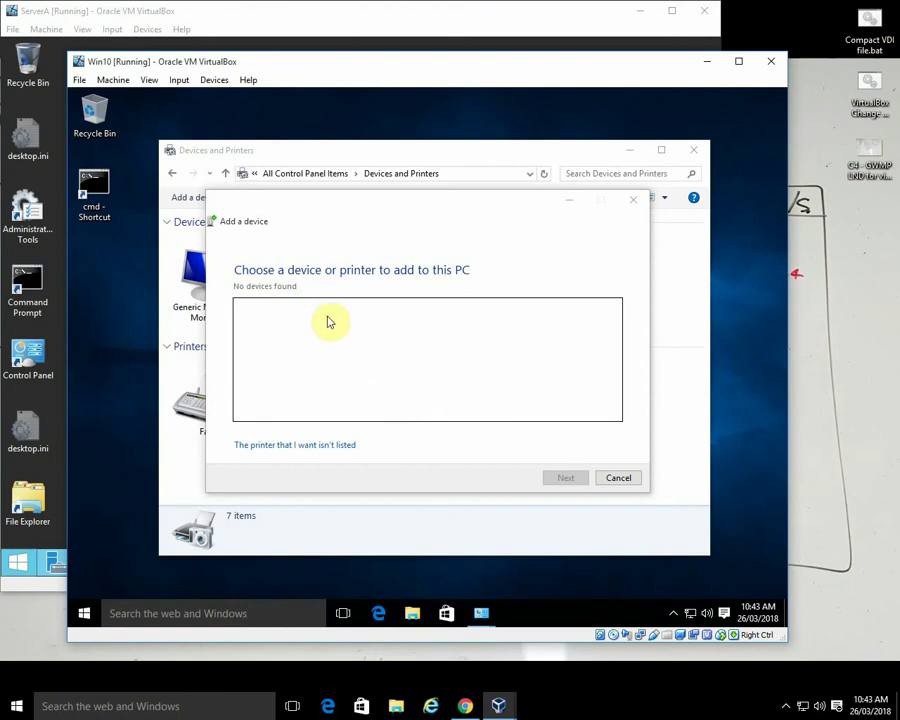
- Choose 'The printer that I want isn't listed' and select finding a printer in the directory
{"action": "left_click", "coordinate": [318, 446]}
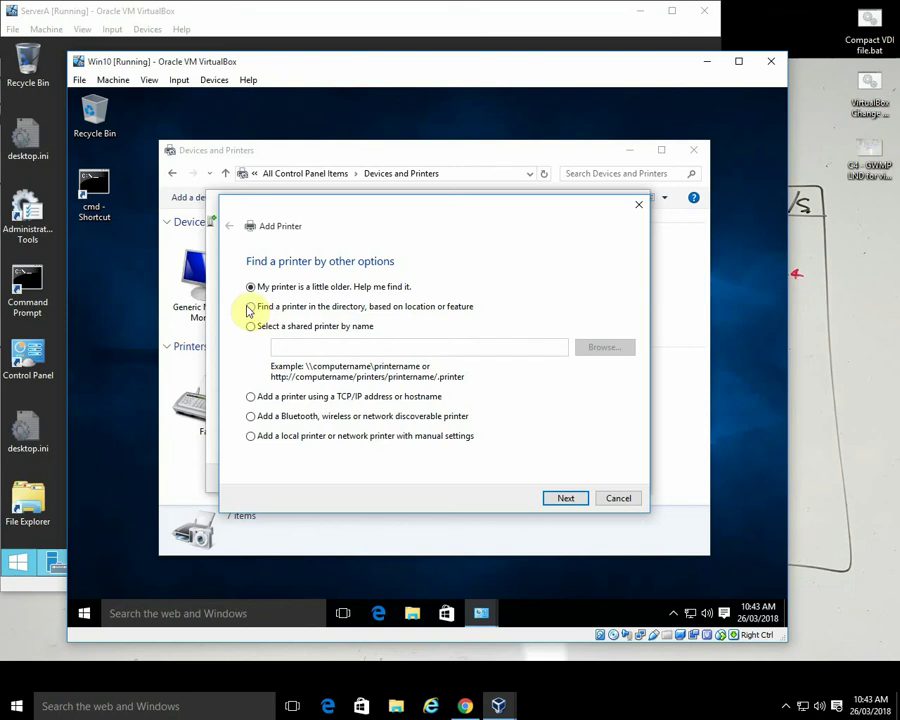
{"action": "left_click", "coordinate": [250, 306]}
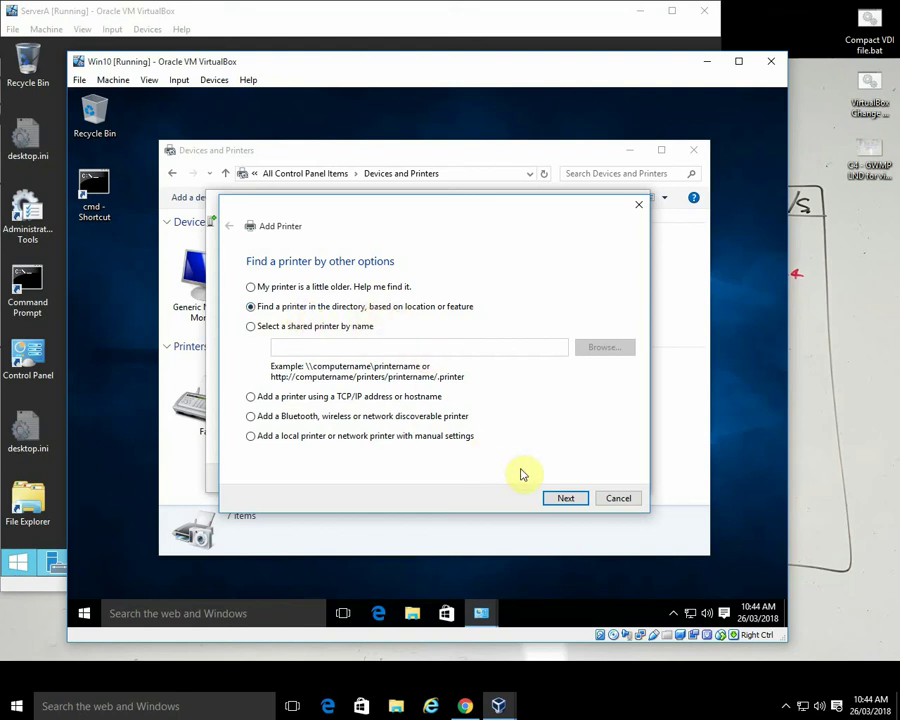
{"action": "left_click", "coordinate": [566, 498]}
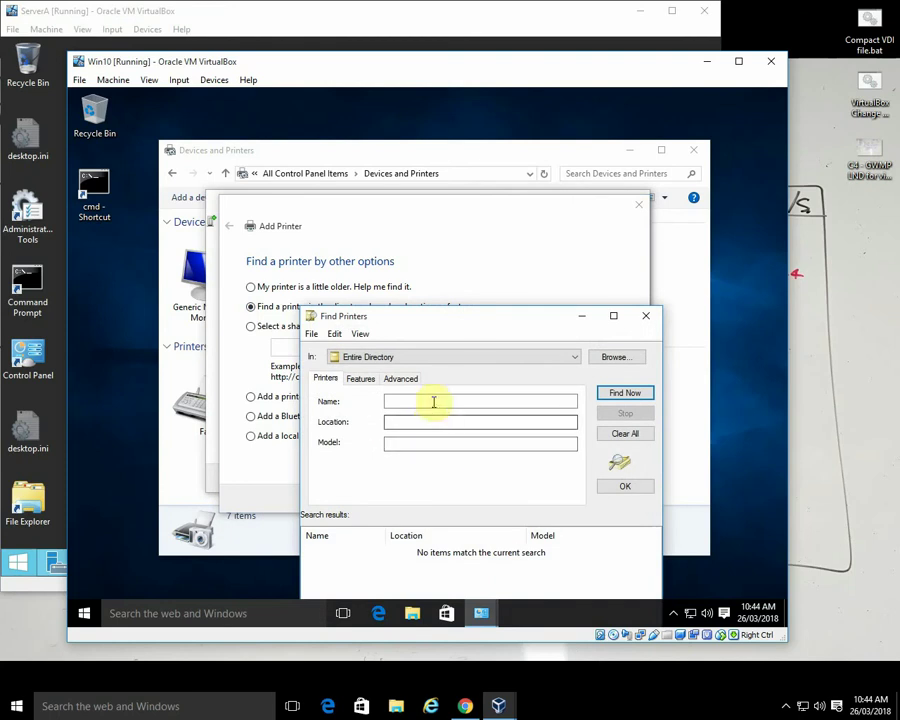
{"action": "left_click", "coordinate": [402, 405]}
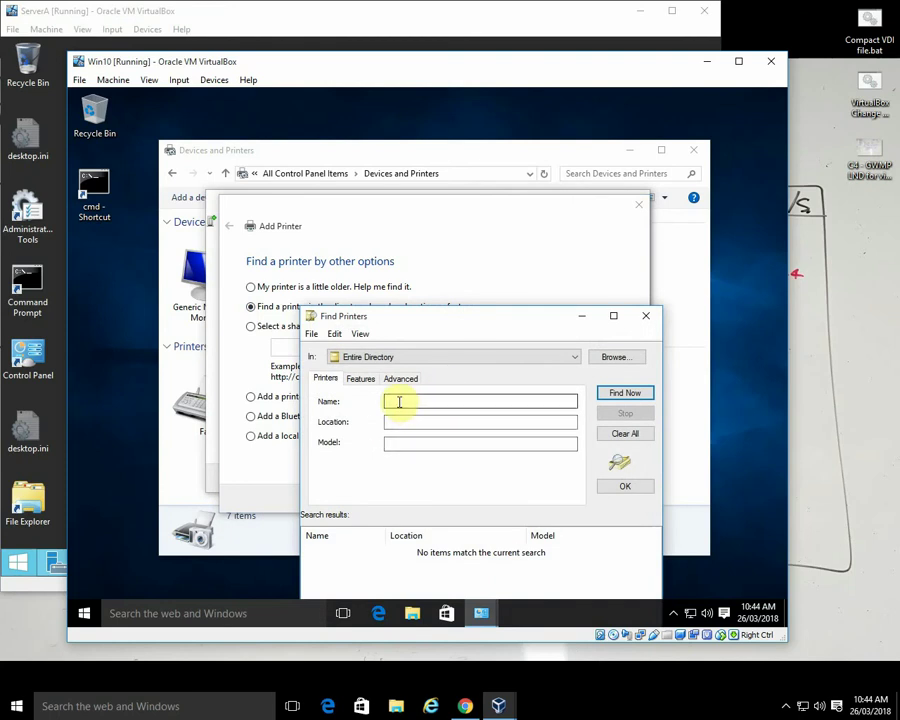
{"action": "left_click", "coordinate": [627, 396]}
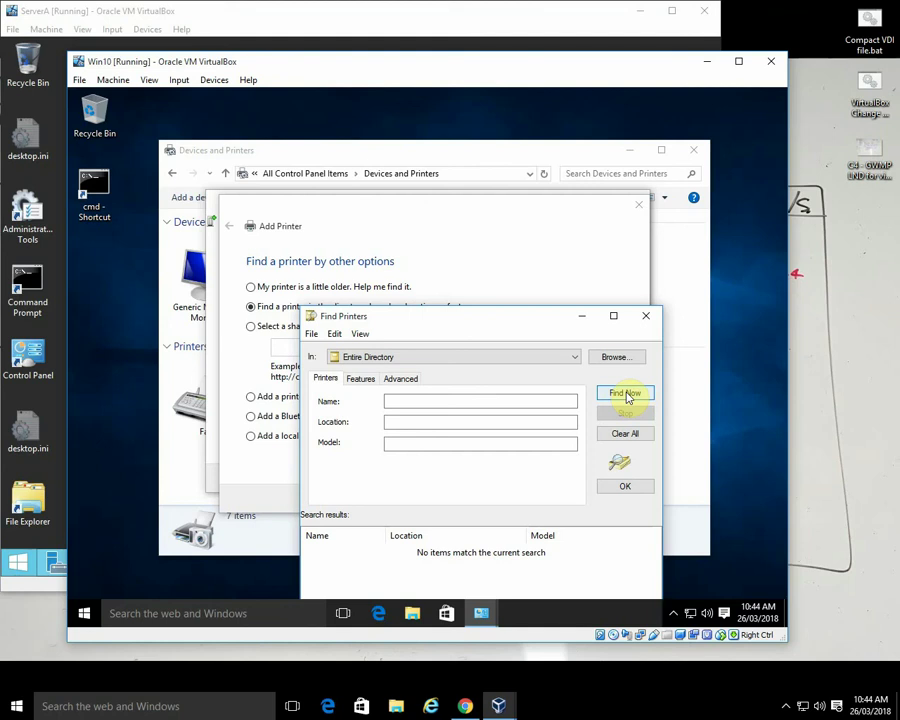
{"action": "left_click", "coordinate": [418, 402]}
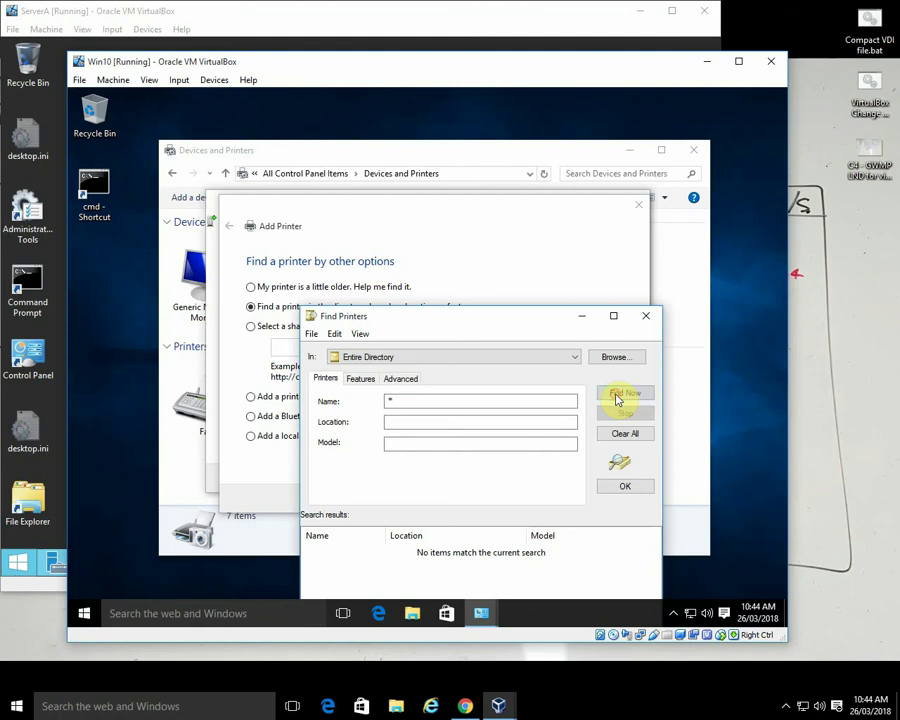
{"action": "left_click", "coordinate": [617, 396]}
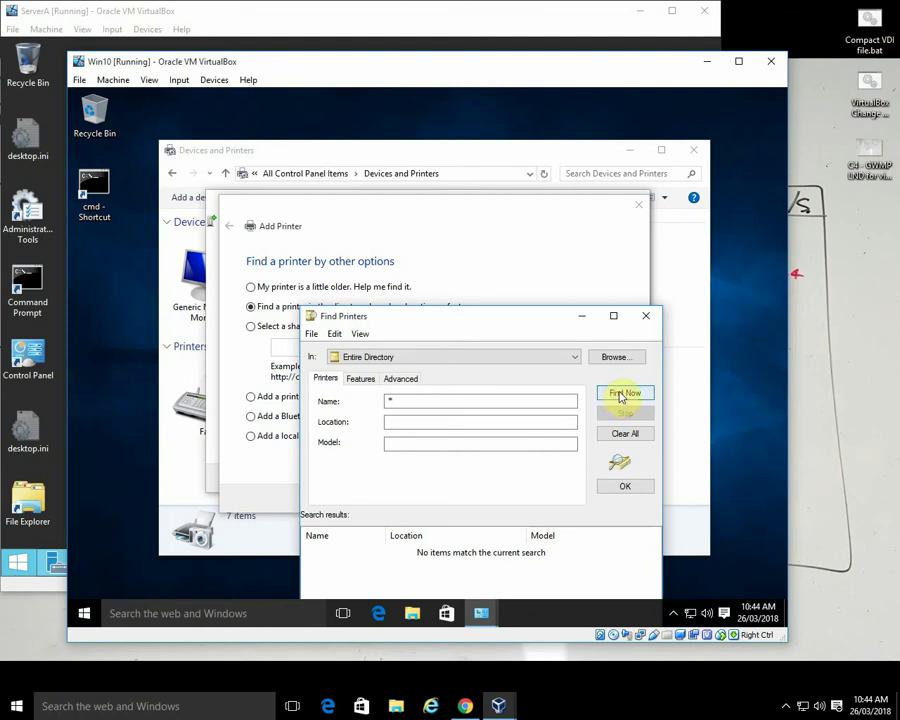
{"action": "left_click", "coordinate": [576, 357]}
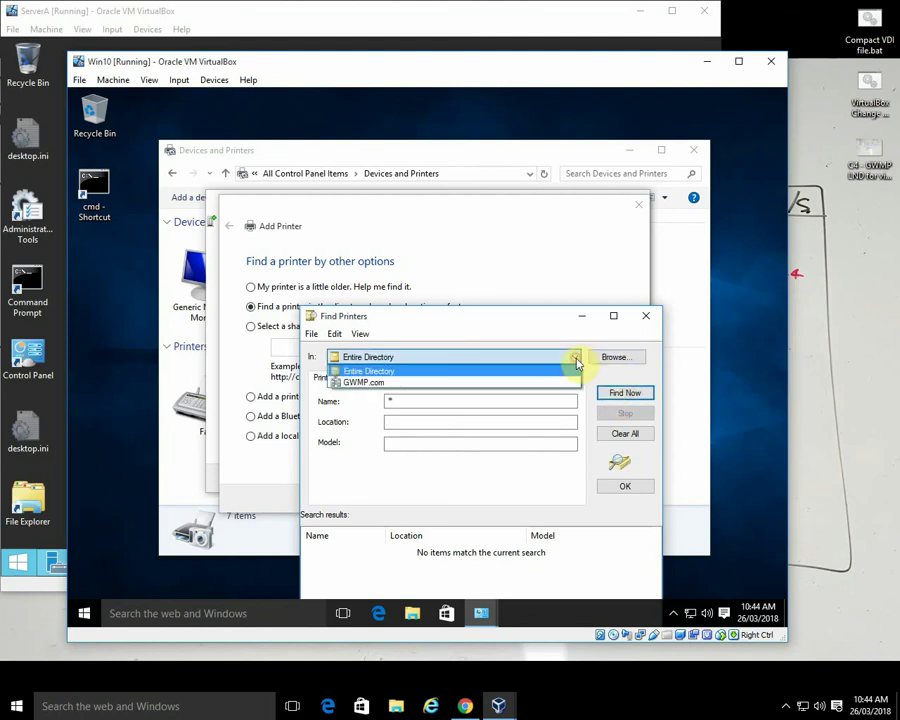
{"action": "left_click", "coordinate": [367, 384]}
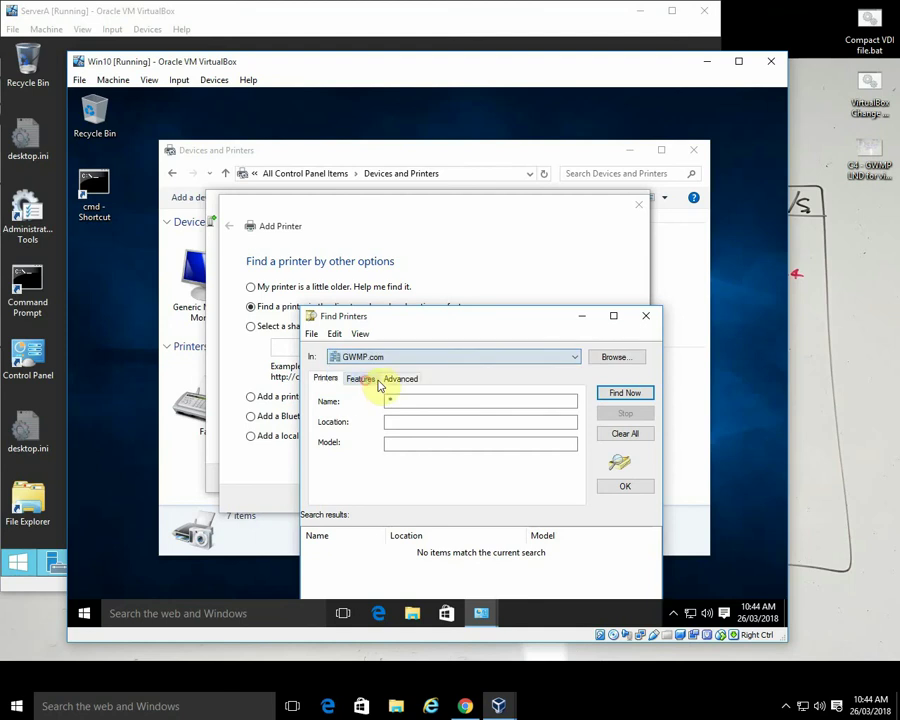
{"action": "left_click", "coordinate": [615, 358]}
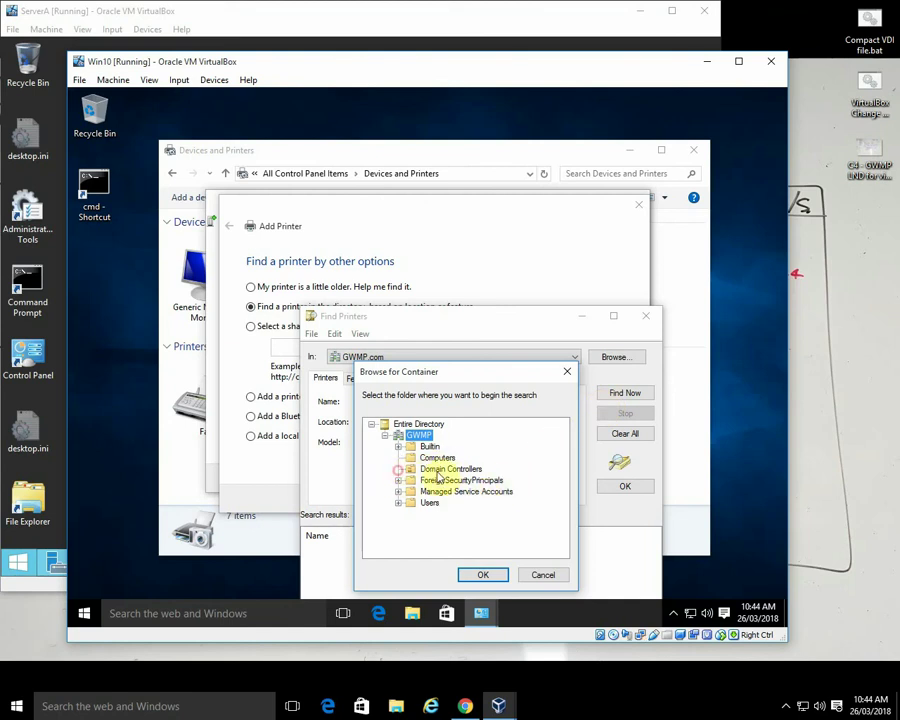
{"action": "left_click", "coordinate": [442, 472]}
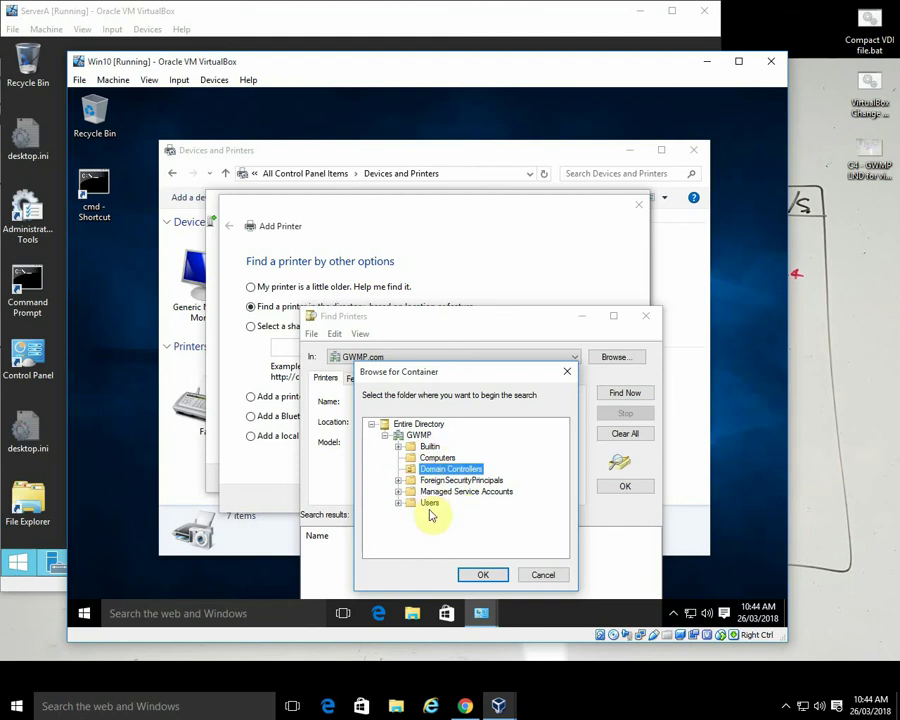
{"action": "left_click", "coordinate": [487, 576]}
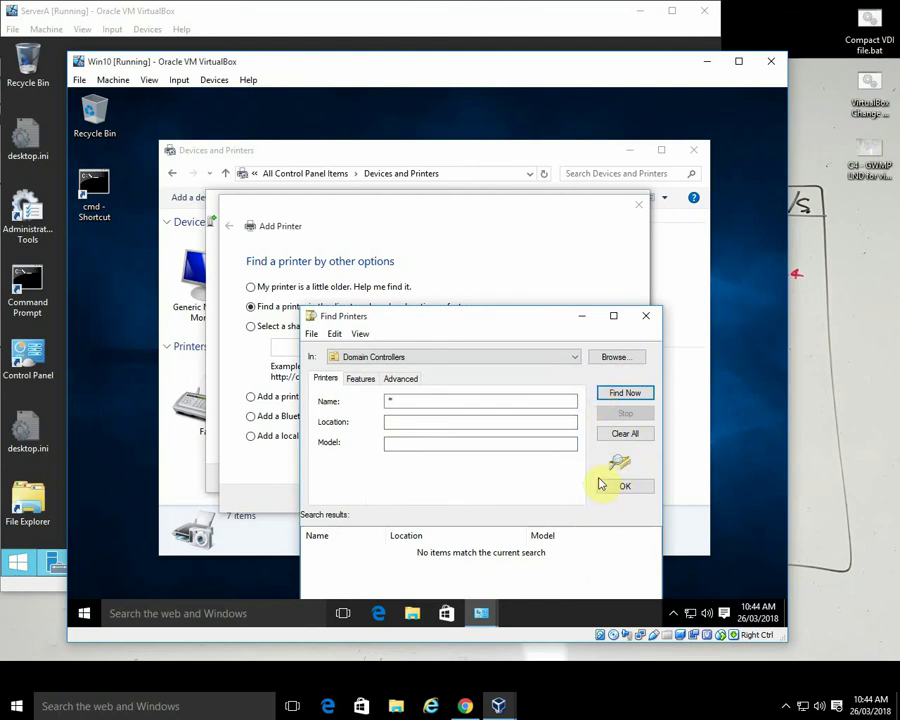
{"action": "left_click", "coordinate": [646, 316]}
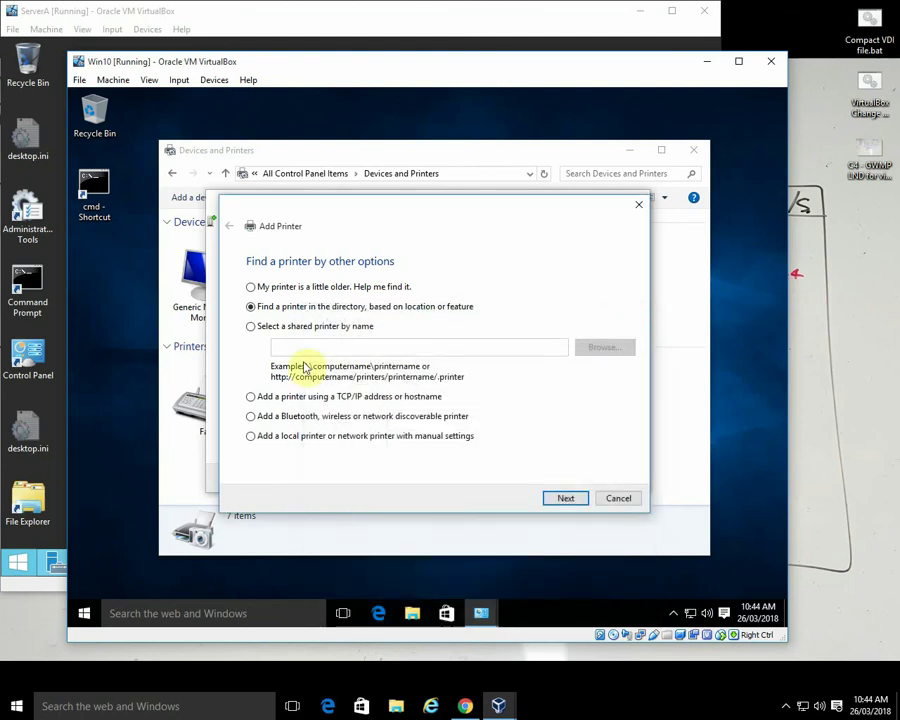
- Add the shared printer \\ServerA\fg47prn by name, installing it with the Lexmark MS610 driver
{"action": "left_click", "coordinate": [250, 326]}
{"action": "left_click", "coordinate": [287, 346]}
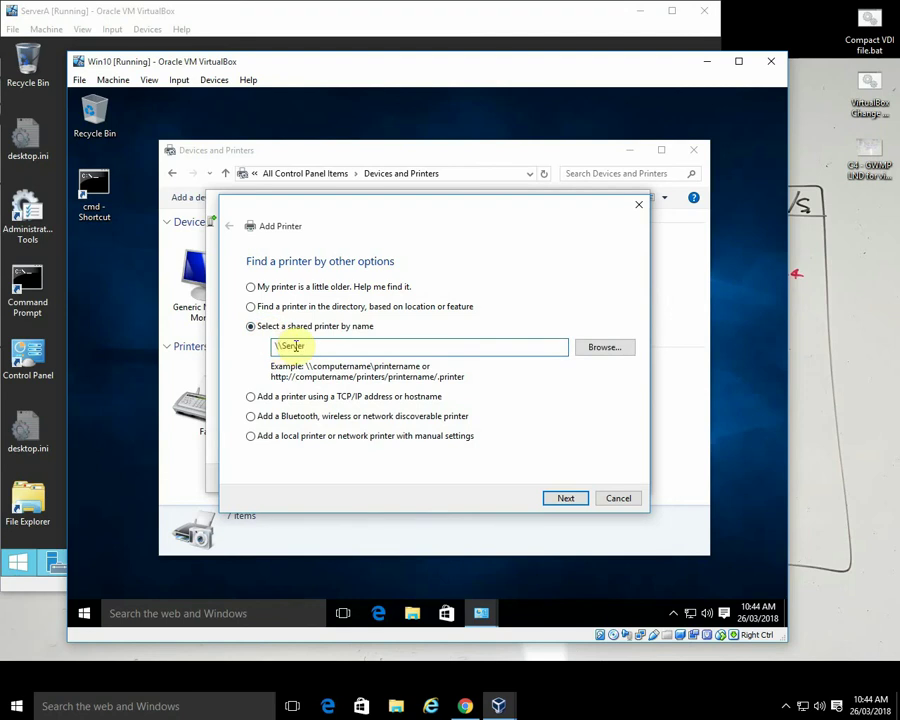
{"action": "type", "text": "\\\\ServerA\\"}
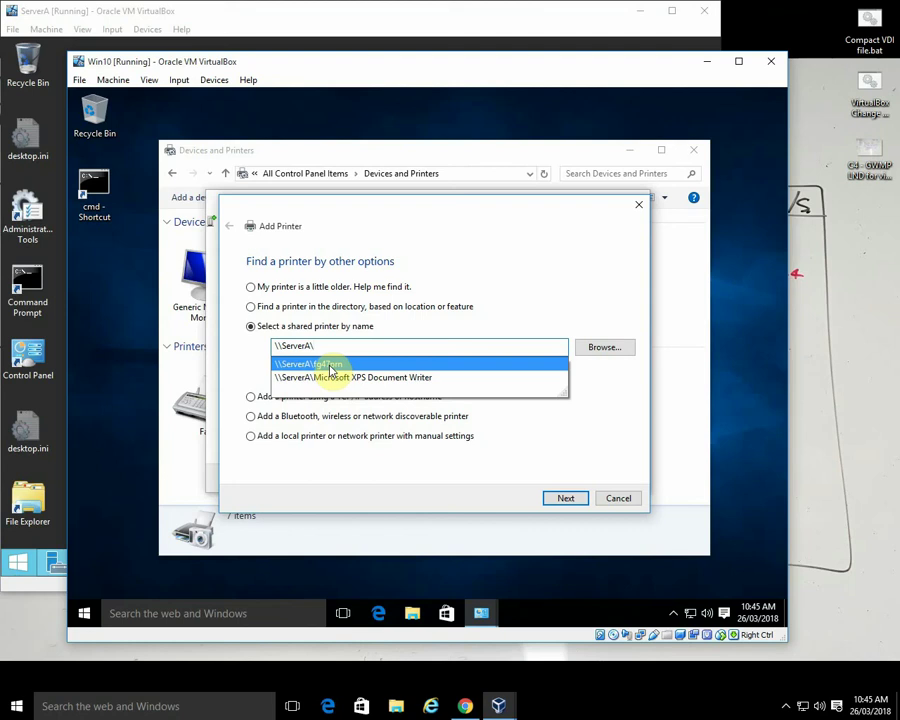
{"action": "left_click", "coordinate": [331, 366]}
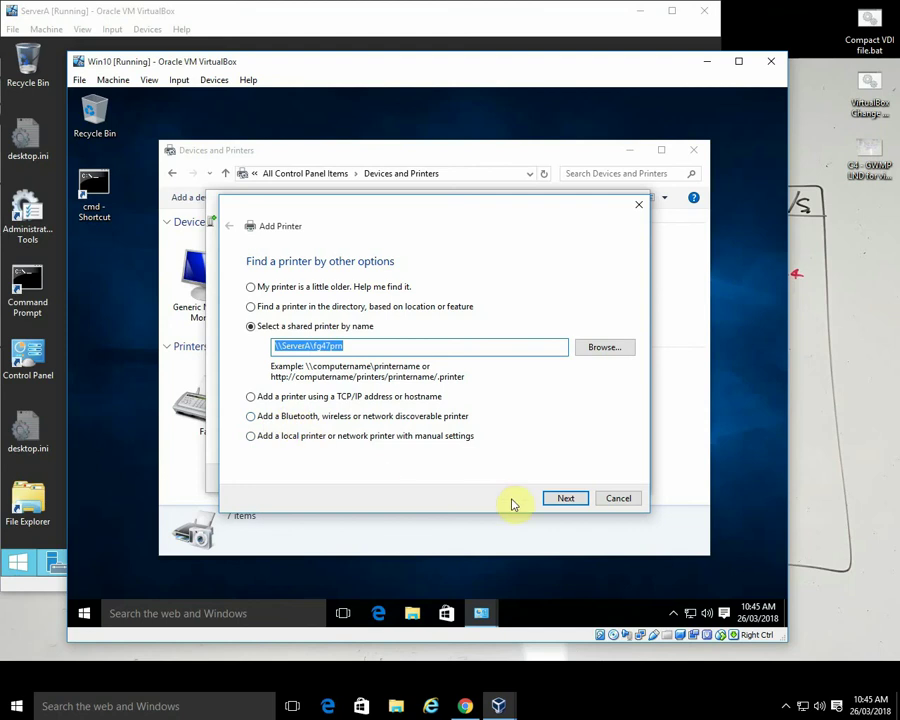
{"action": "left_click", "coordinate": [565, 500]}
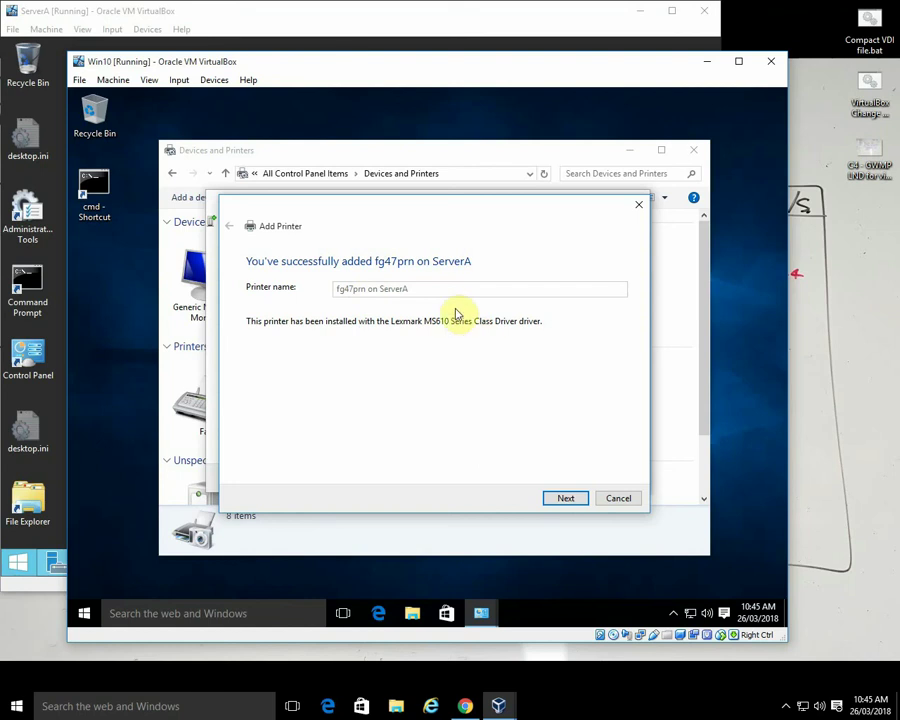
- Print a test page to fg47prn, dismiss the confirmation, and finish the Add Printer wizard
{"action": "left_click", "coordinate": [568, 501]}
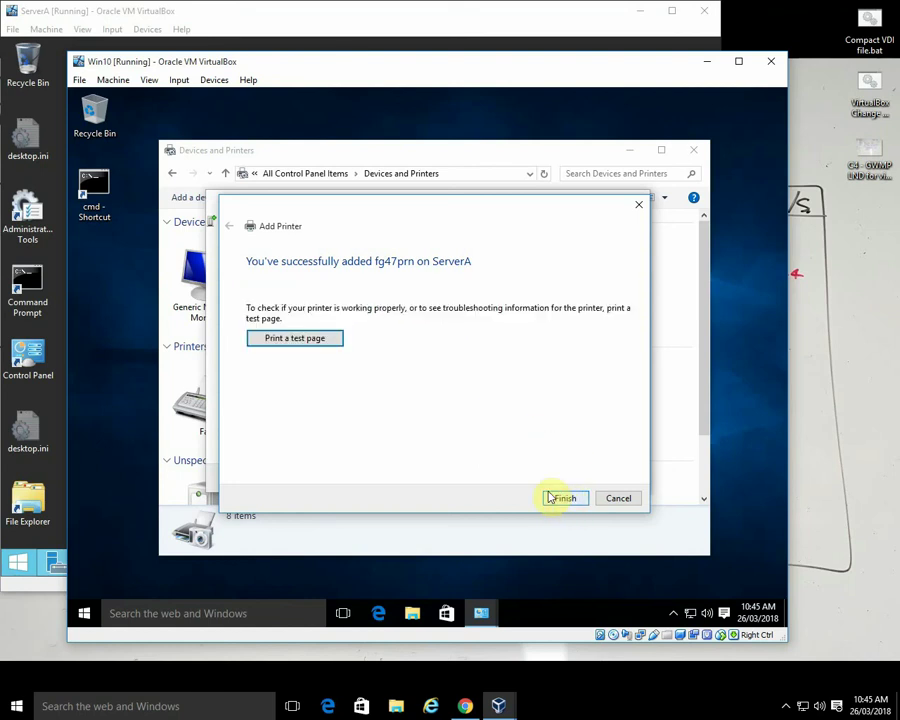
{"action": "left_click", "coordinate": [317, 342]}
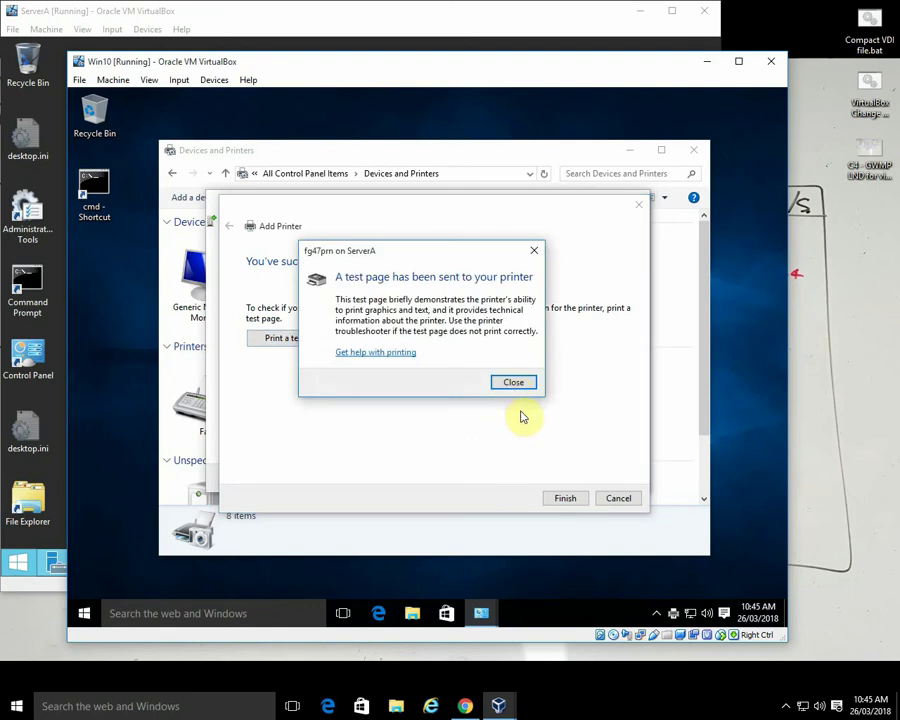
{"action": "left_click", "coordinate": [516, 382]}
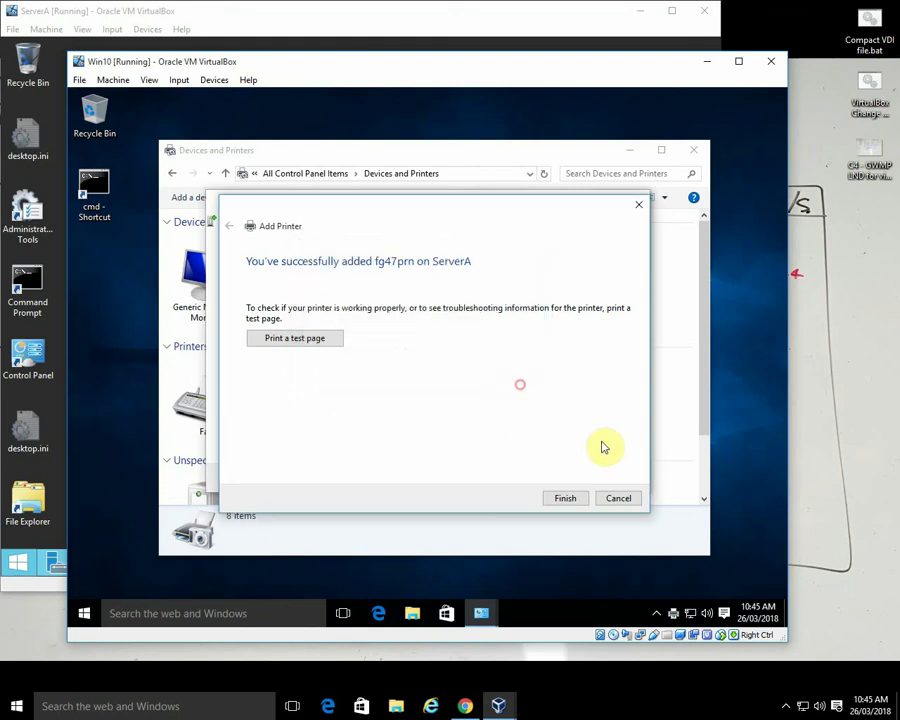
{"action": "left_click", "coordinate": [568, 499]}
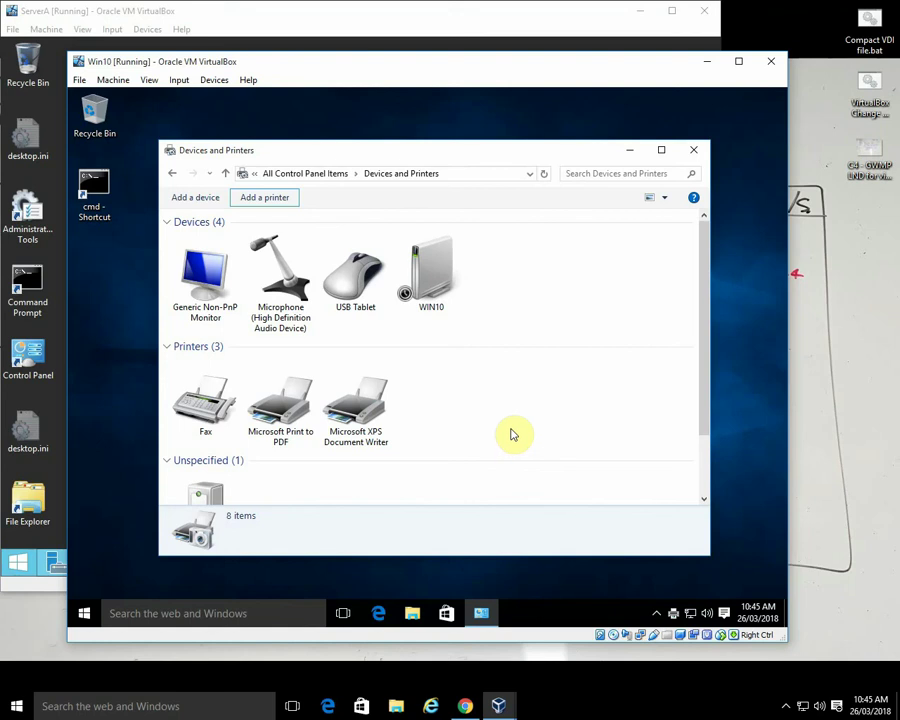
- Scroll to confirm \\ServerA\fg47prn under Unspecified, then return to the ServerA VM
{"action": "scroll", "coordinate": [530, 440], "scroll_direction": "down", "scroll_amount": 1}
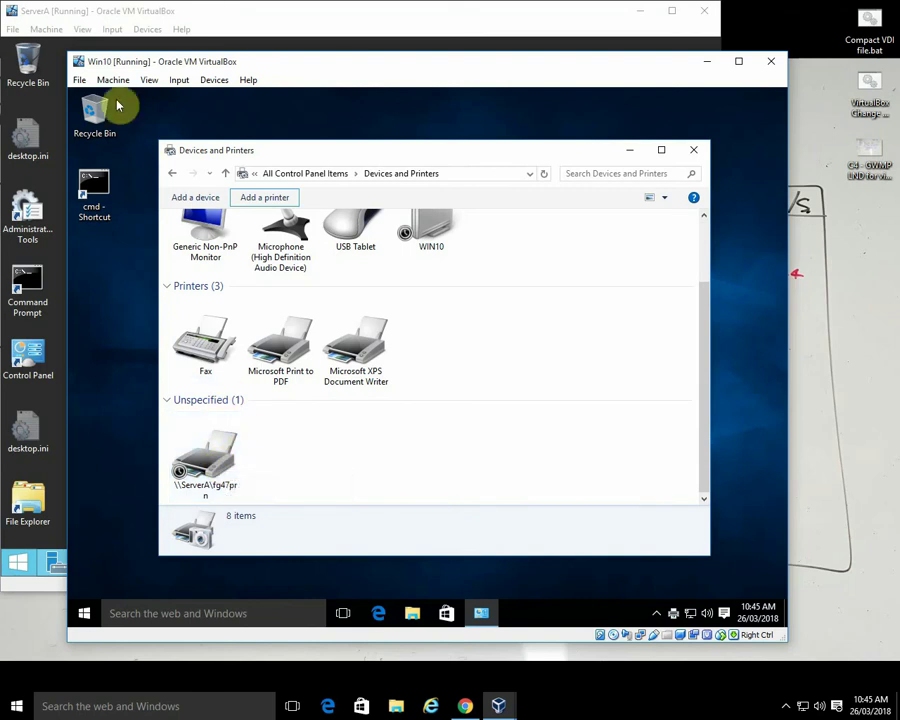
{"action": "left_click", "coordinate": [373, 26]}
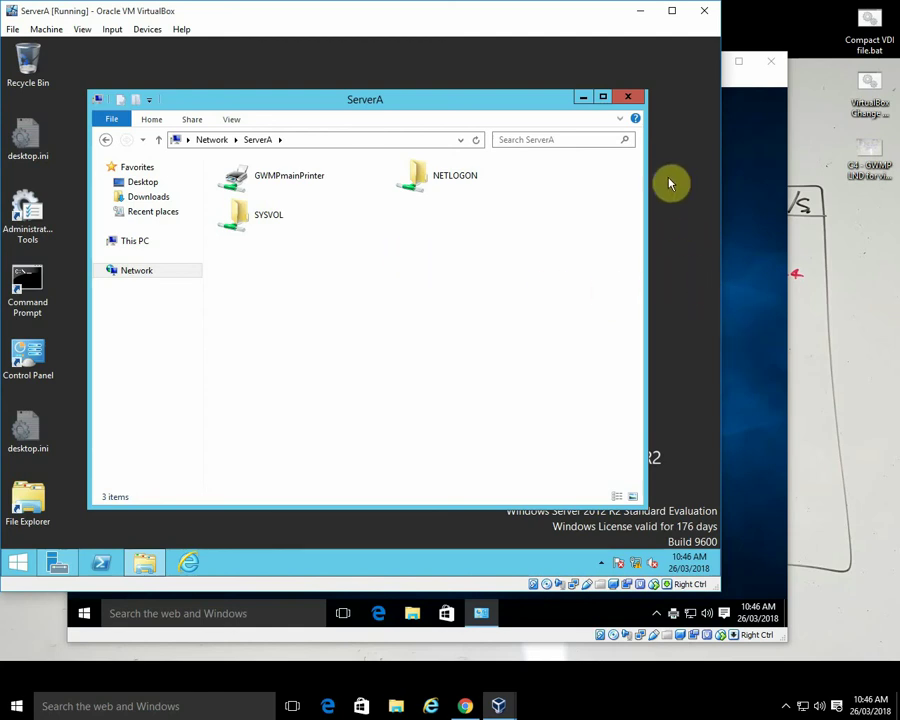
- Minimise the ServerA and Win10 VM windows and expand the host tray's hidden icons
{"action": "left_click", "coordinate": [640, 11]}
{"action": "left_click", "coordinate": [706, 62]}
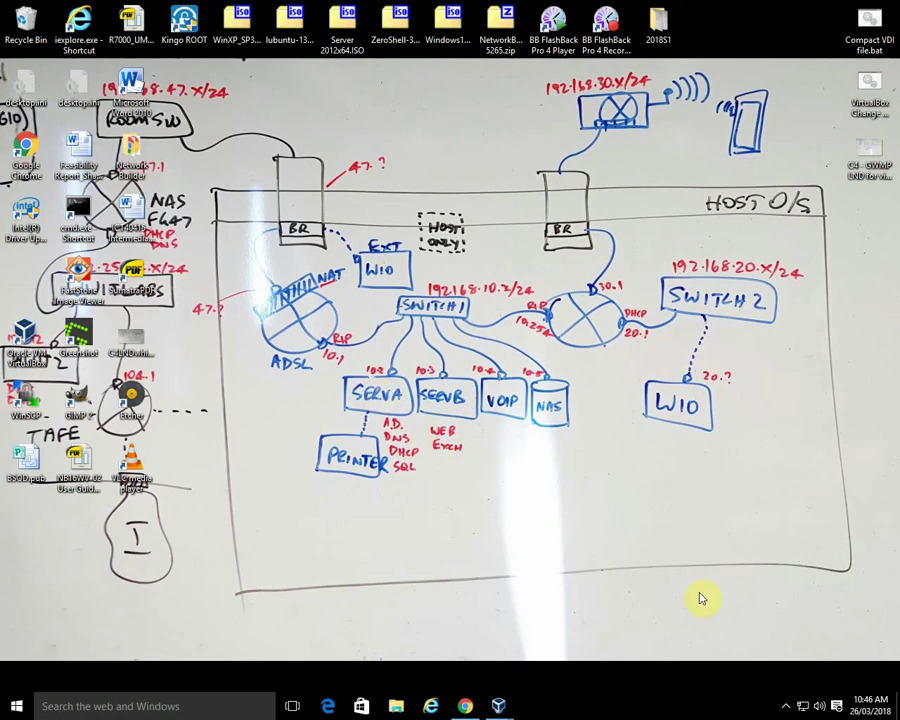
{"action": "left_click", "coordinate": [787, 706]}
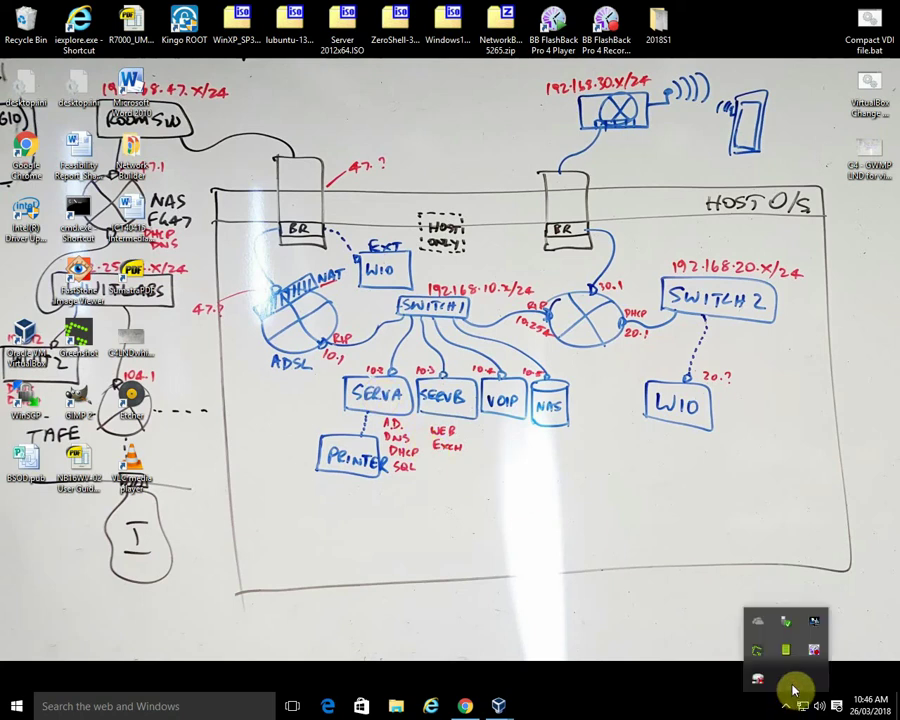